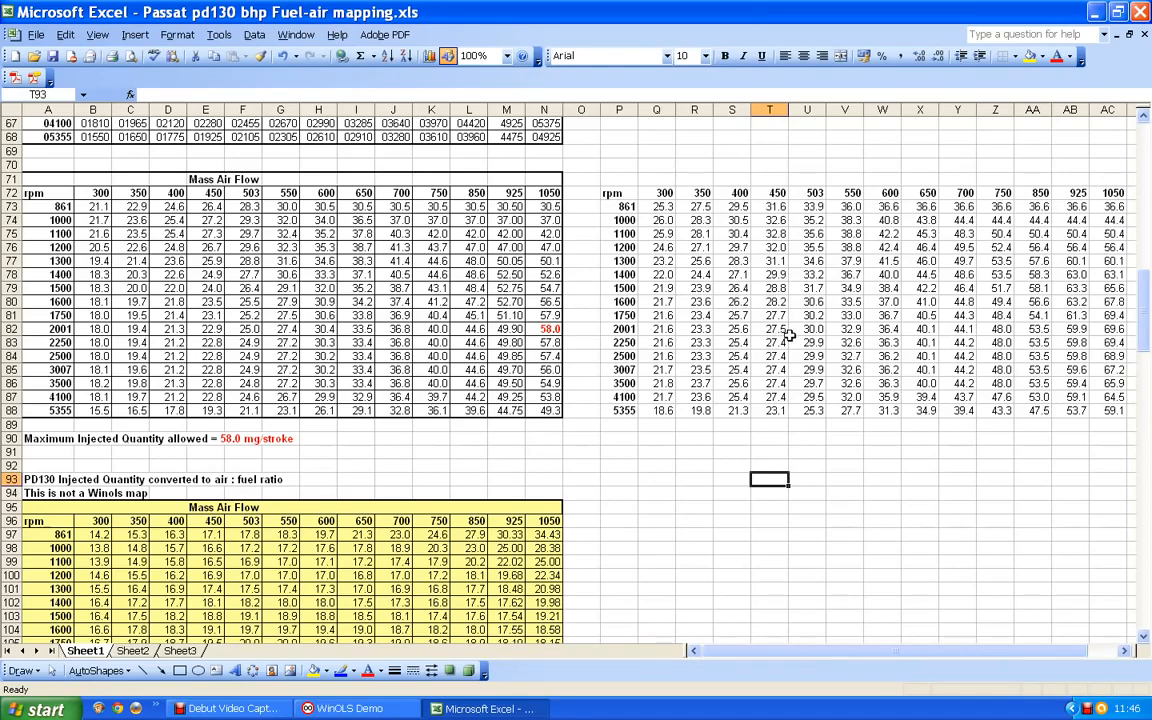
- Enter 18.1 in cell P107, beside the 2250 rpm row of the air : fuel ratio map
{"action": "scroll", "coordinate": [790, 335], "scroll_direction": "down", "scroll_amount": 4}
{"action": "scroll", "coordinate": [790, 335], "scroll_direction": "down", "scroll_amount": 2}
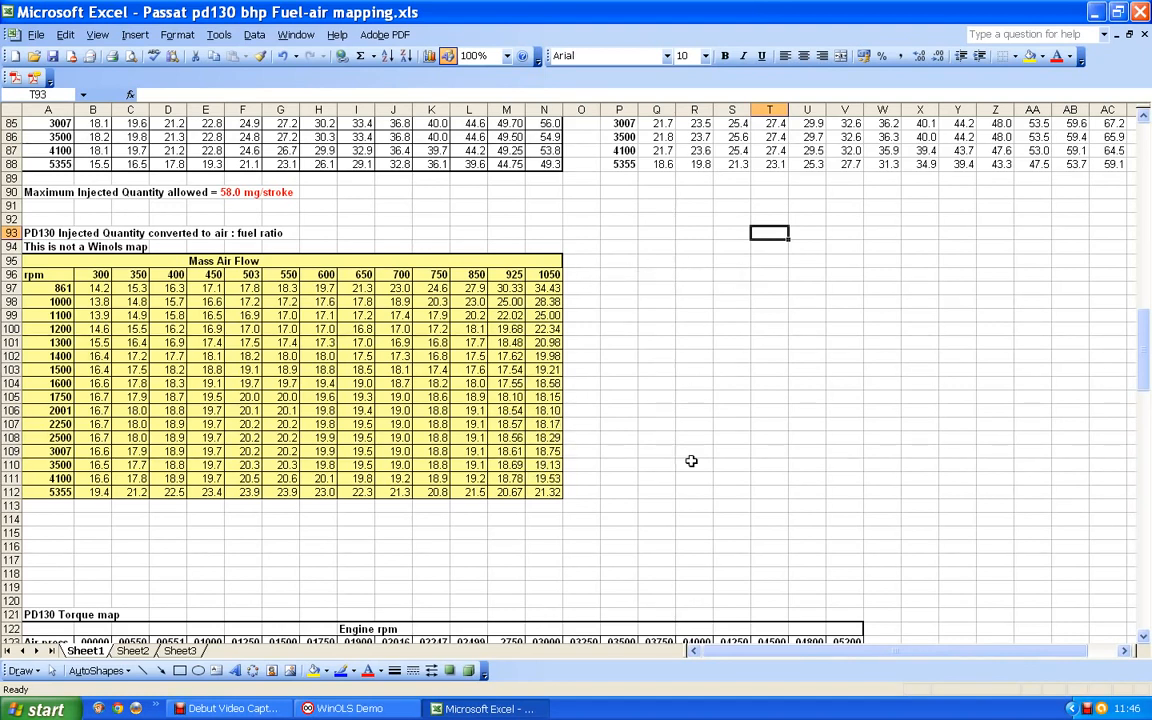
{"action": "left_click", "coordinate": [611, 424]}
{"action": "type", "text": "1"}
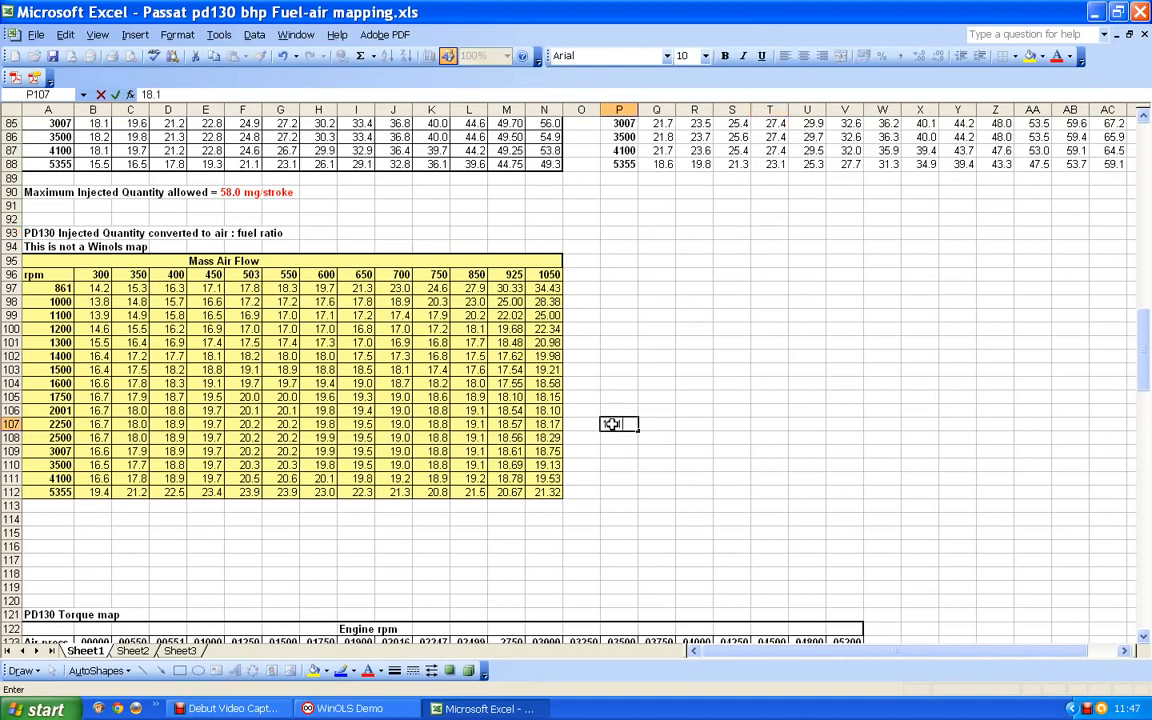
{"action": "type", "text": "8.1"}
{"action": "left_click", "coordinate": [652, 451]}
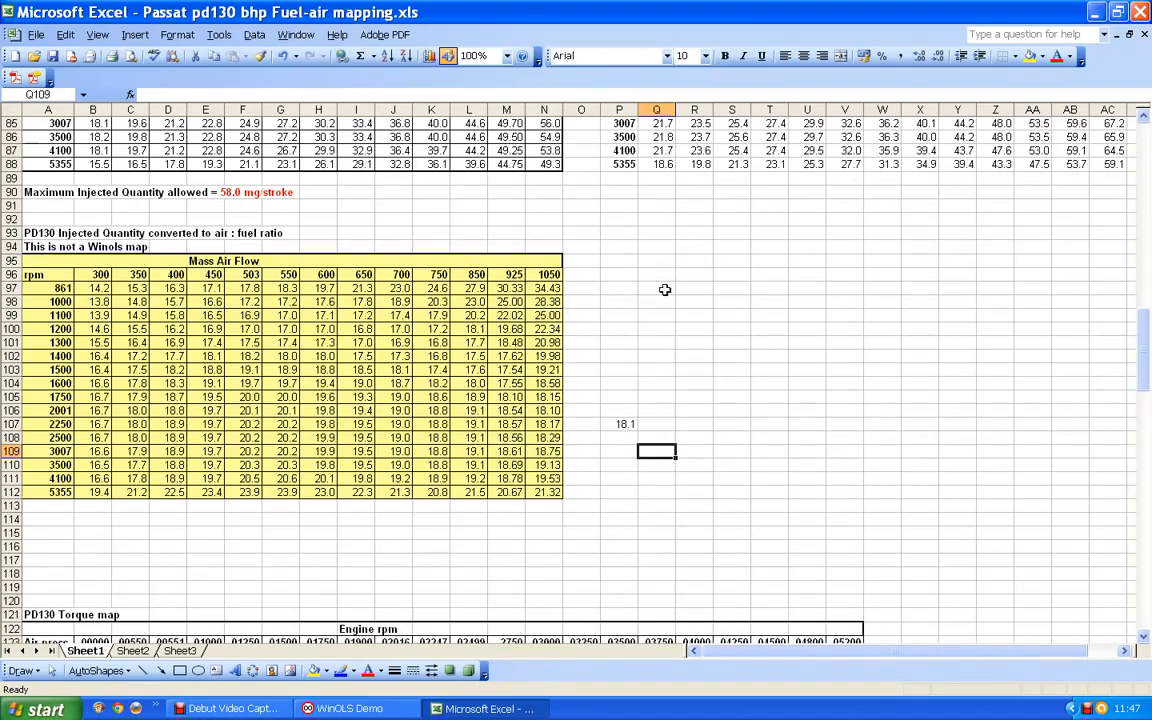
- Enter 18.1 in M186 and 60 in M187, beside the header rows of the boost map converted to Mass Air Flow
{"action": "scroll", "coordinate": [664, 289], "scroll_direction": "down", "scroll_amount": 4}
{"action": "scroll", "coordinate": [664, 288], "scroll_direction": "down", "scroll_amount": 5}
{"action": "scroll", "coordinate": [664, 289], "scroll_direction": "down", "scroll_amount": 18}
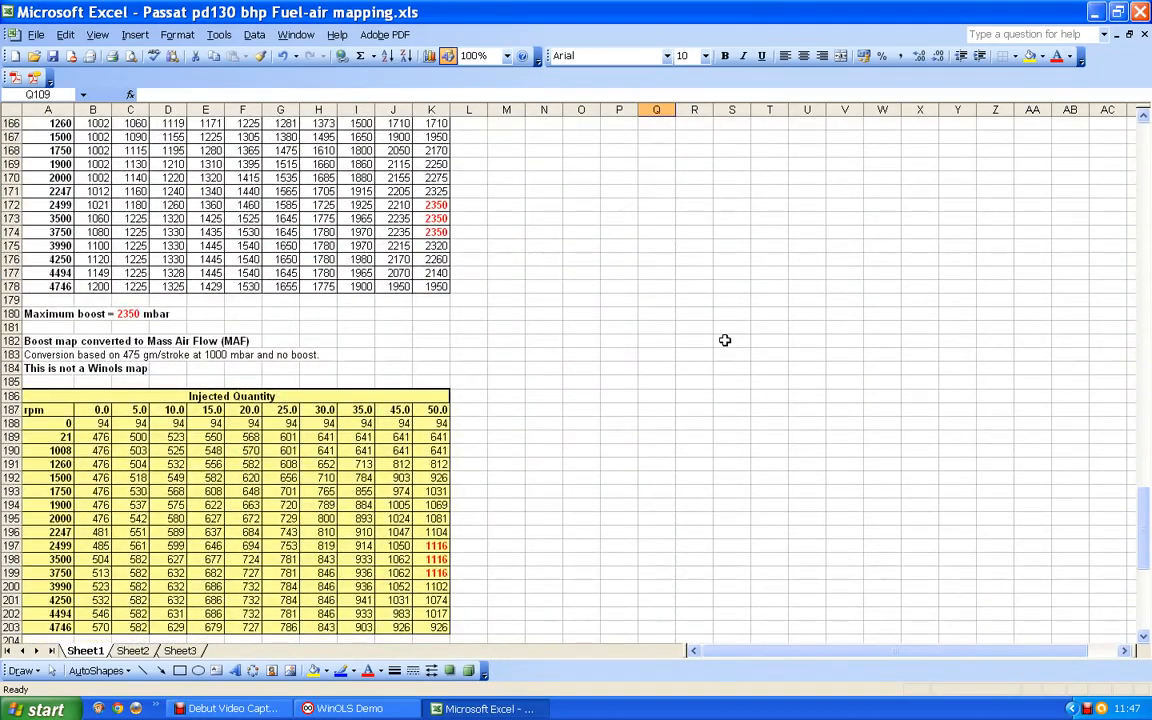
{"action": "scroll", "coordinate": [760, 367], "scroll_direction": "down", "scroll_amount": 4}
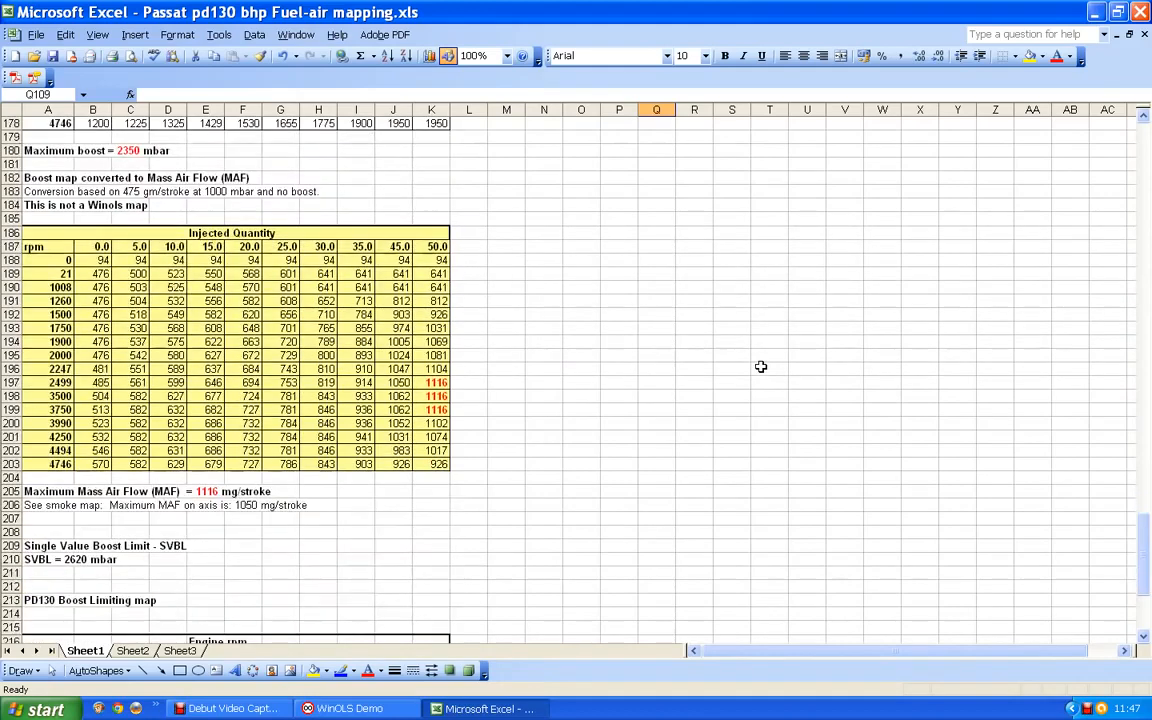
{"action": "scroll", "coordinate": [761, 365], "scroll_direction": "up", "scroll_amount": 2}
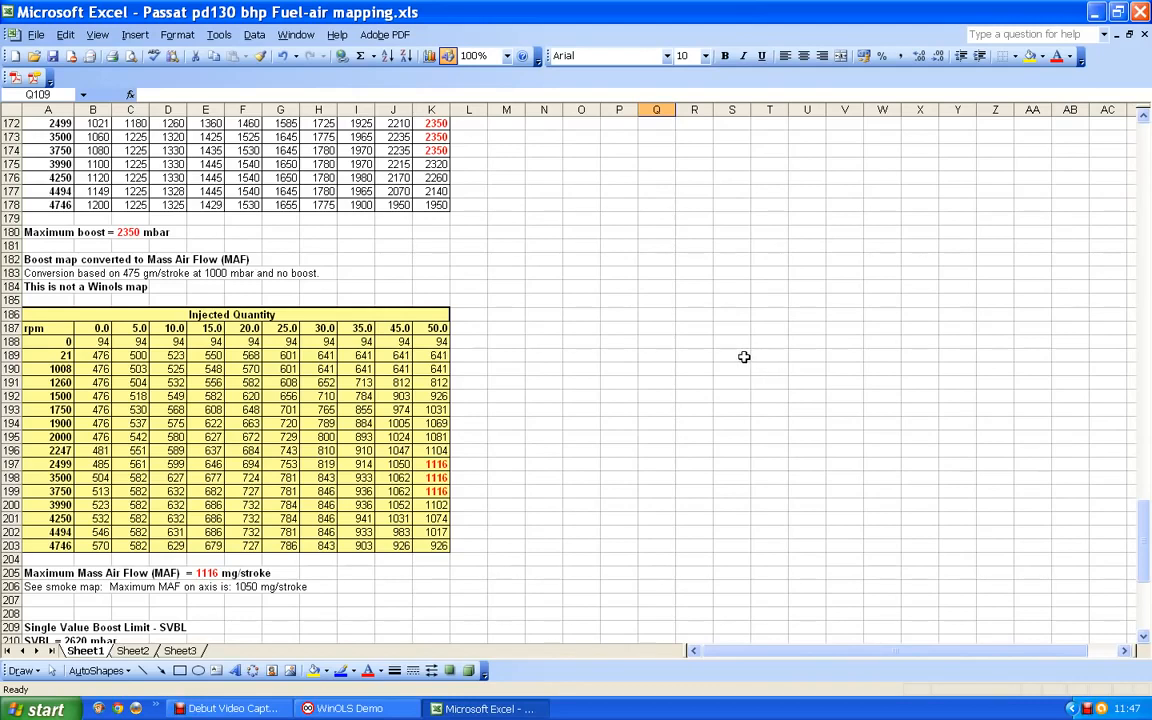
{"action": "left_click", "coordinate": [503, 314]}
{"action": "type", "text": "18.1"}
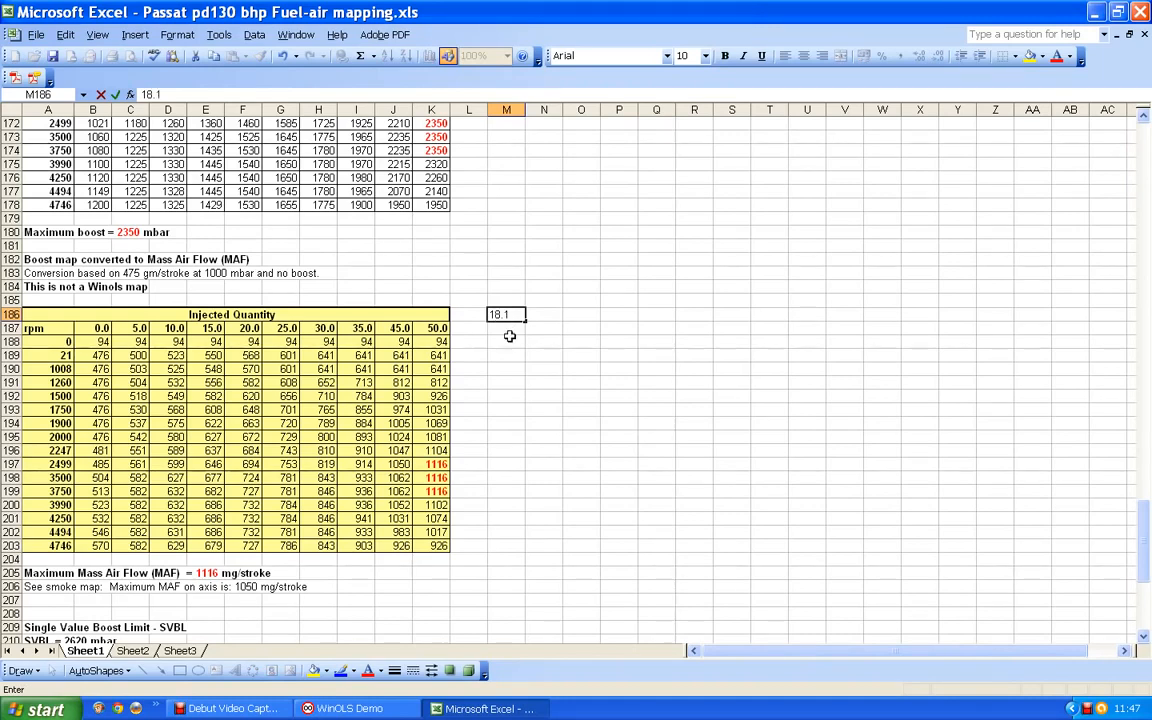
{"action": "key", "text": "Return"}
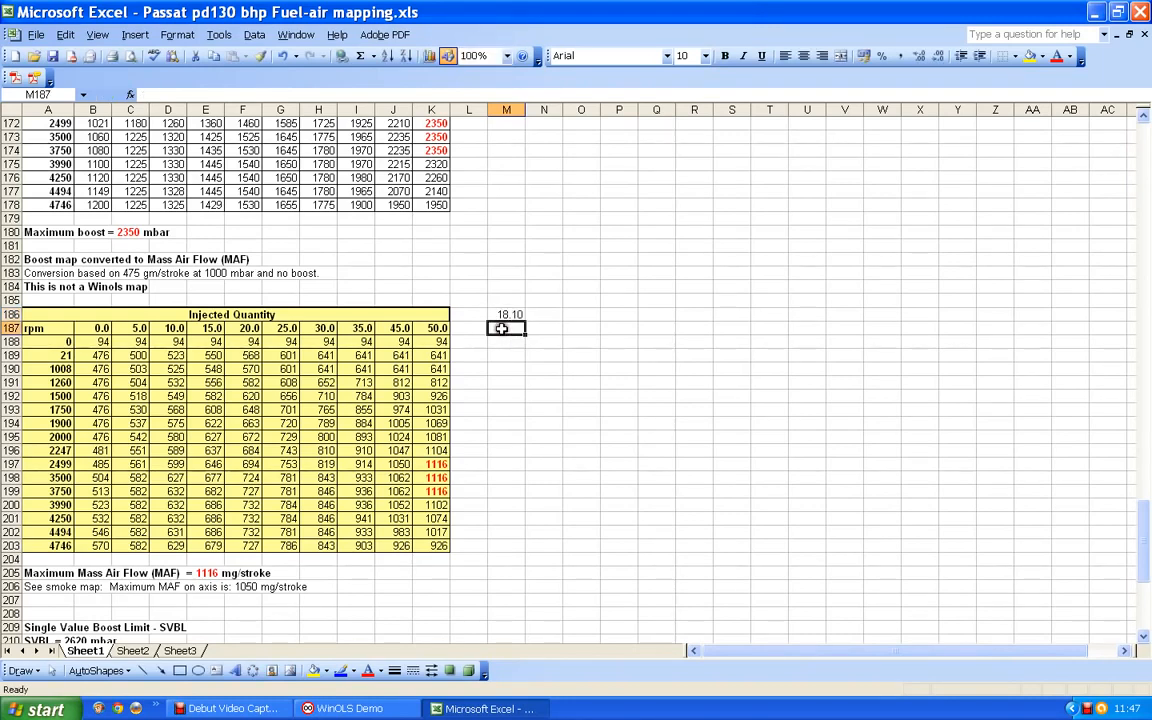
{"action": "type", "text": "60"}
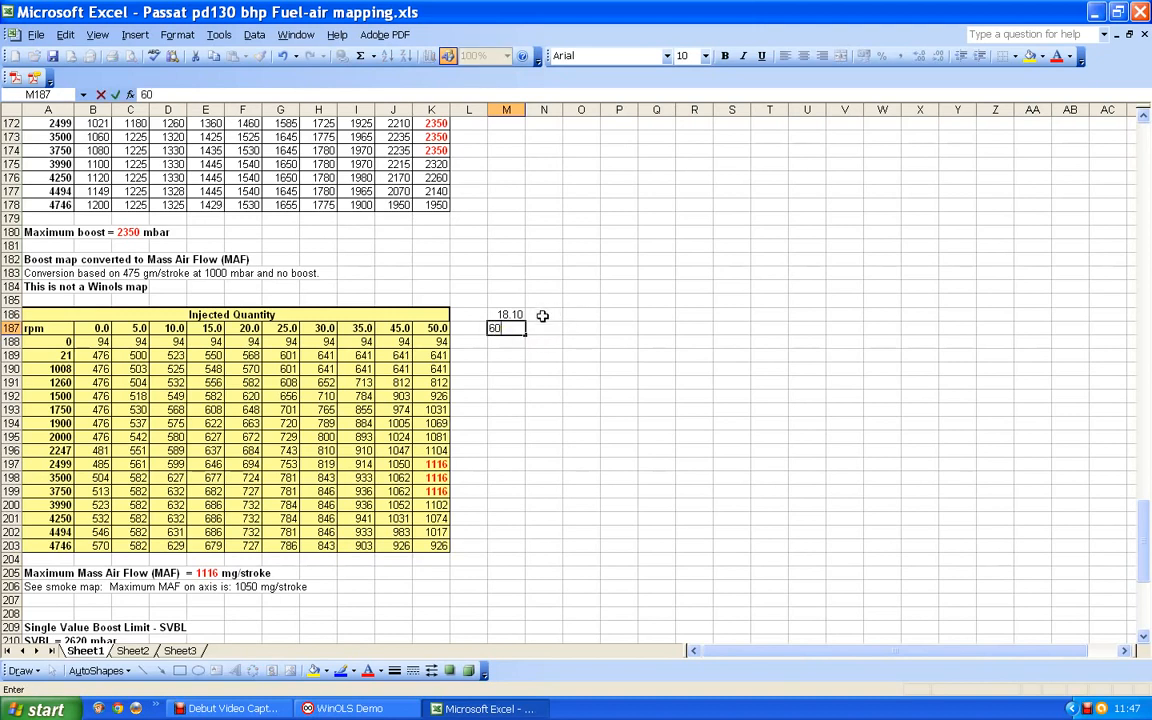
- Enter 18.1 in N186 and 70 in N187 as a second column beside the Mass Air Flow map
{"action": "left_click", "coordinate": [542, 315]}
{"action": "type", "text": "1"}
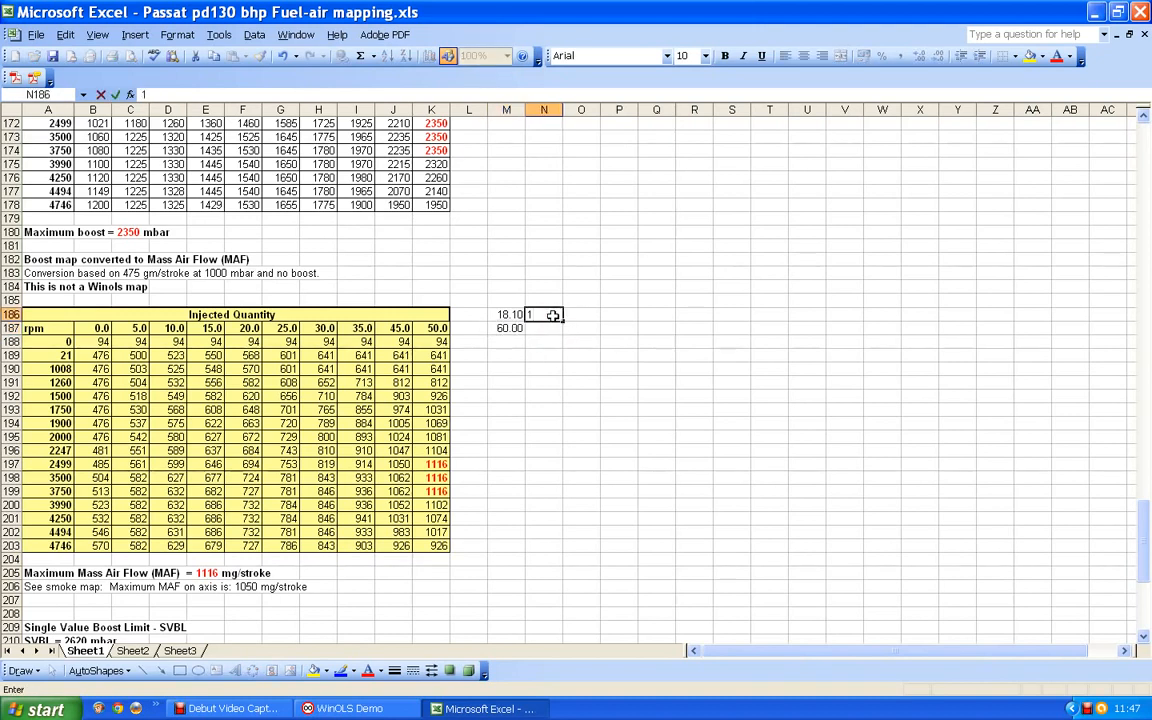
{"action": "type", "text": "8.1"}
{"action": "left_click", "coordinate": [543, 328]}
{"action": "type", "text": "70"}
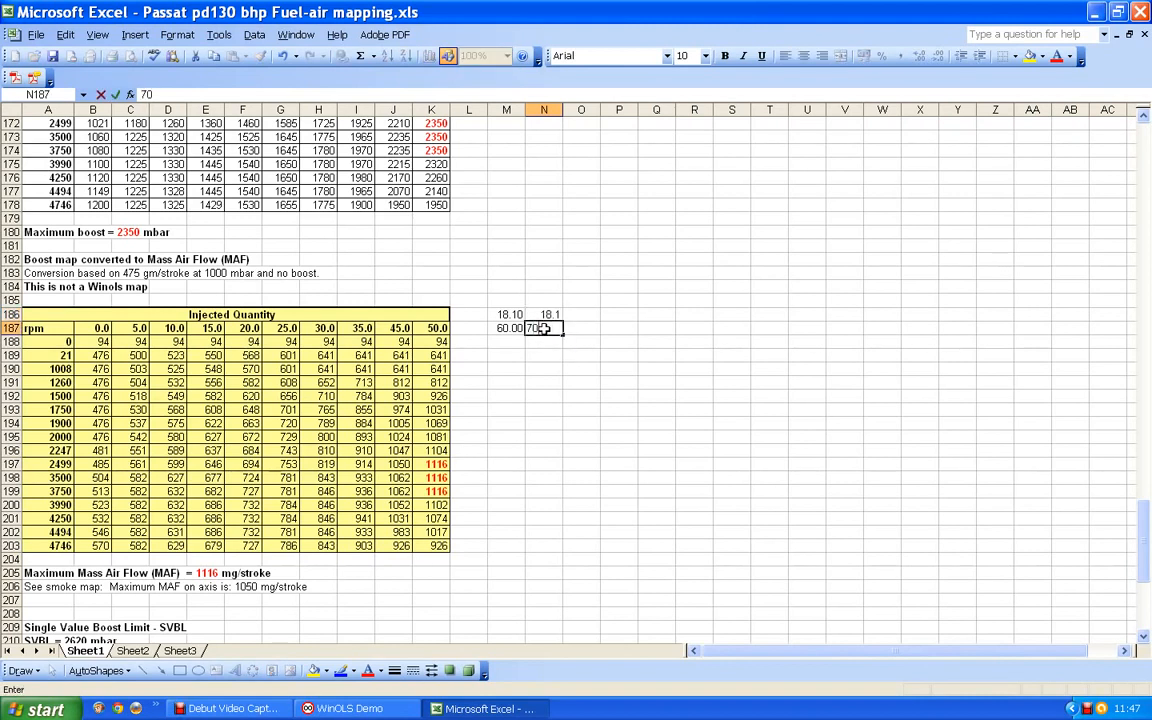
{"action": "left_click", "coordinate": [597, 350]}
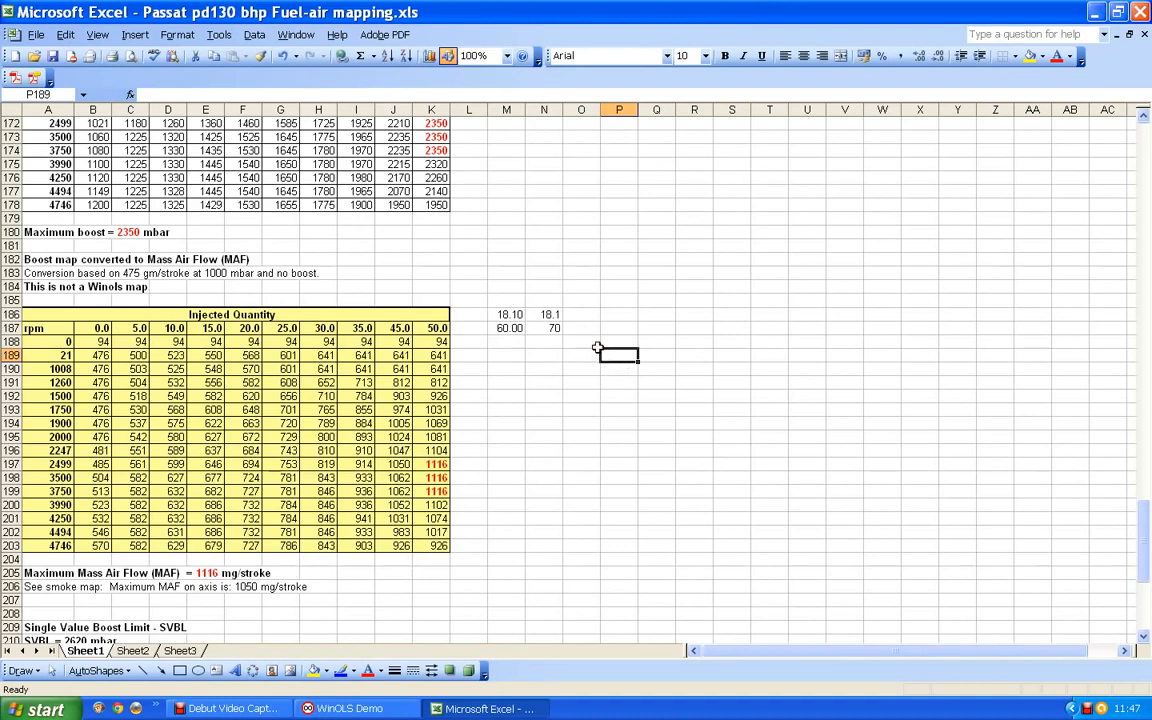
- Fill M187 across into N187 to match its number format, and re-enter 70 in N187
{"action": "left_click", "coordinate": [551, 328]}
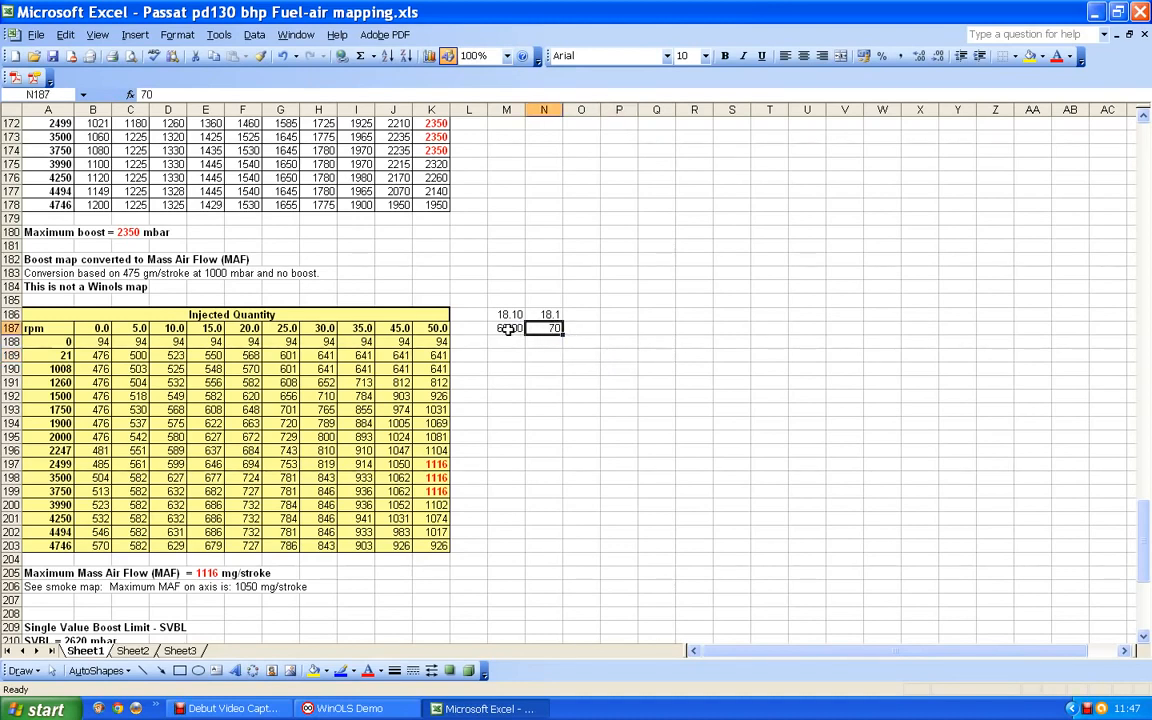
{"action": "left_click", "coordinate": [519, 329]}
{"action": "left_click_drag", "start_coordinate": [527, 334], "coordinate": [557, 337]}
{"action": "left_click", "coordinate": [543, 328]}
{"action": "type", "text": "70"}
{"action": "key", "text": "Return"}
{"action": "key", "text": "Return"}
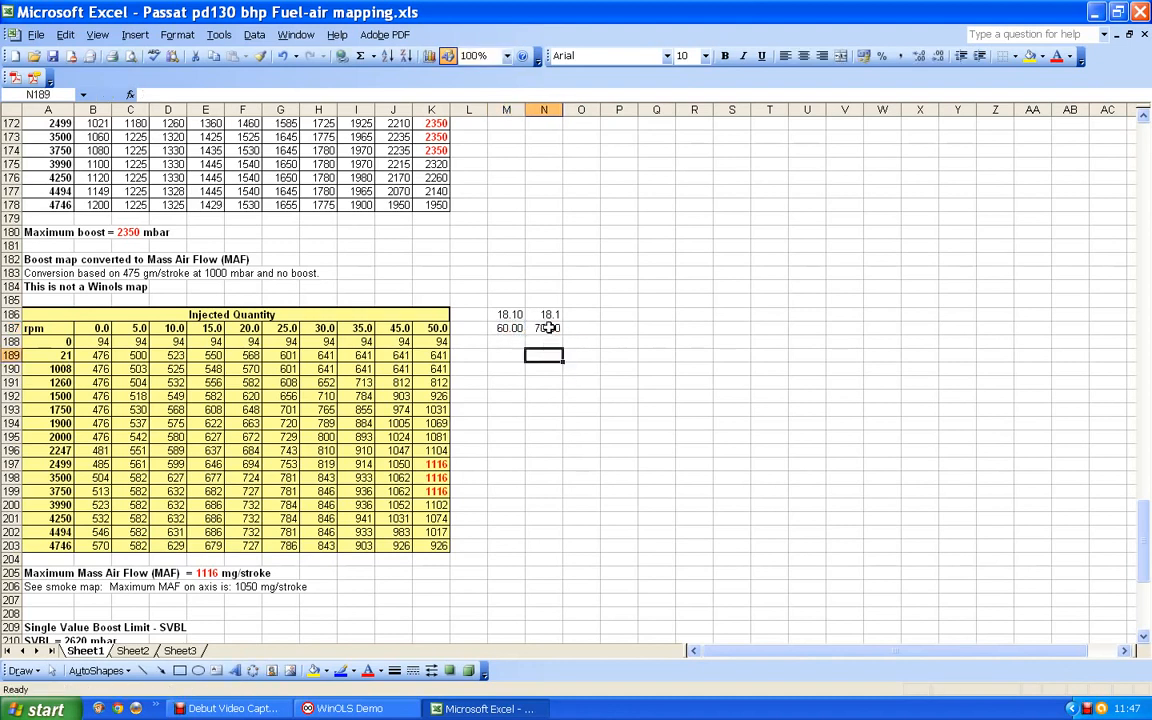
{"action": "left_click", "coordinate": [549, 328]}
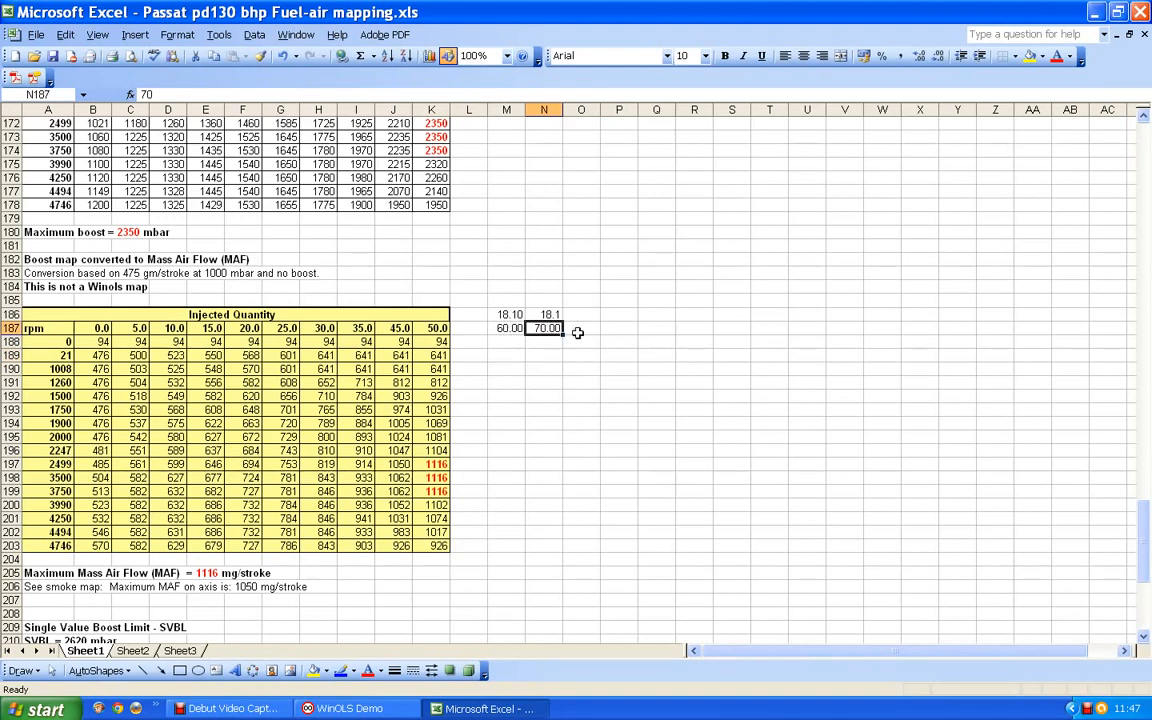
- Fill the ratio in M186 across into N186 so both cells share the same number format
{"action": "left_click", "coordinate": [519, 315]}
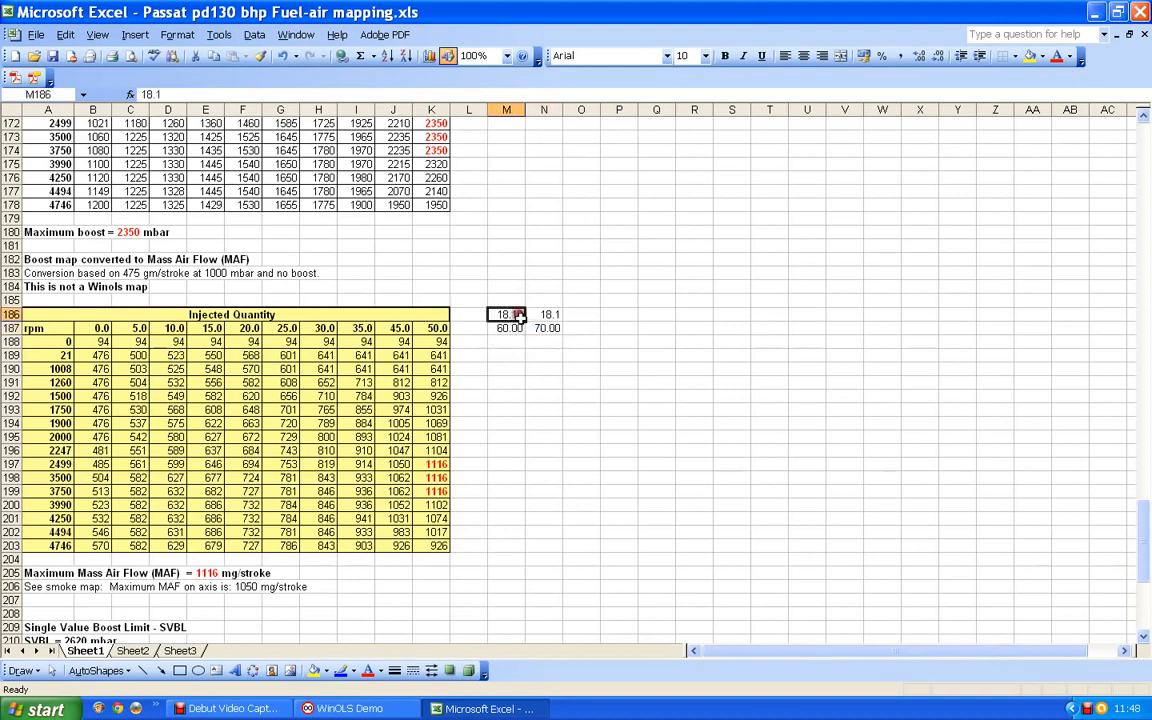
{"action": "left_click_drag", "start_coordinate": [526, 321], "coordinate": [562, 322]}
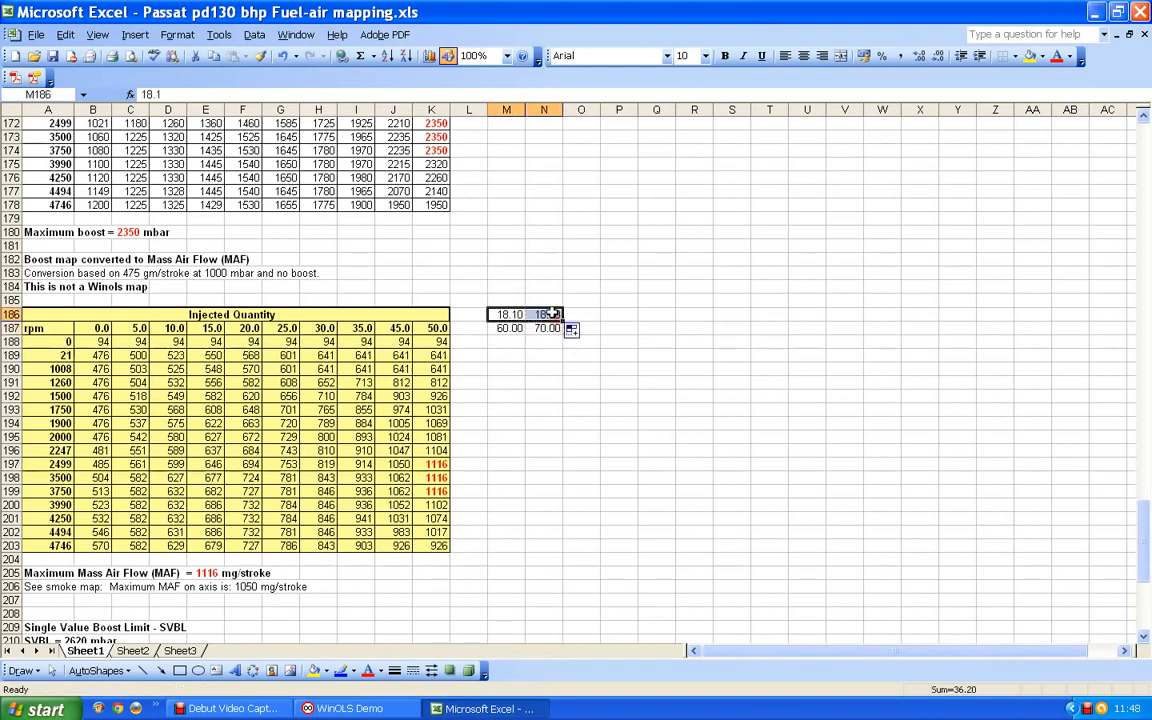
{"action": "left_click", "coordinate": [510, 315]}
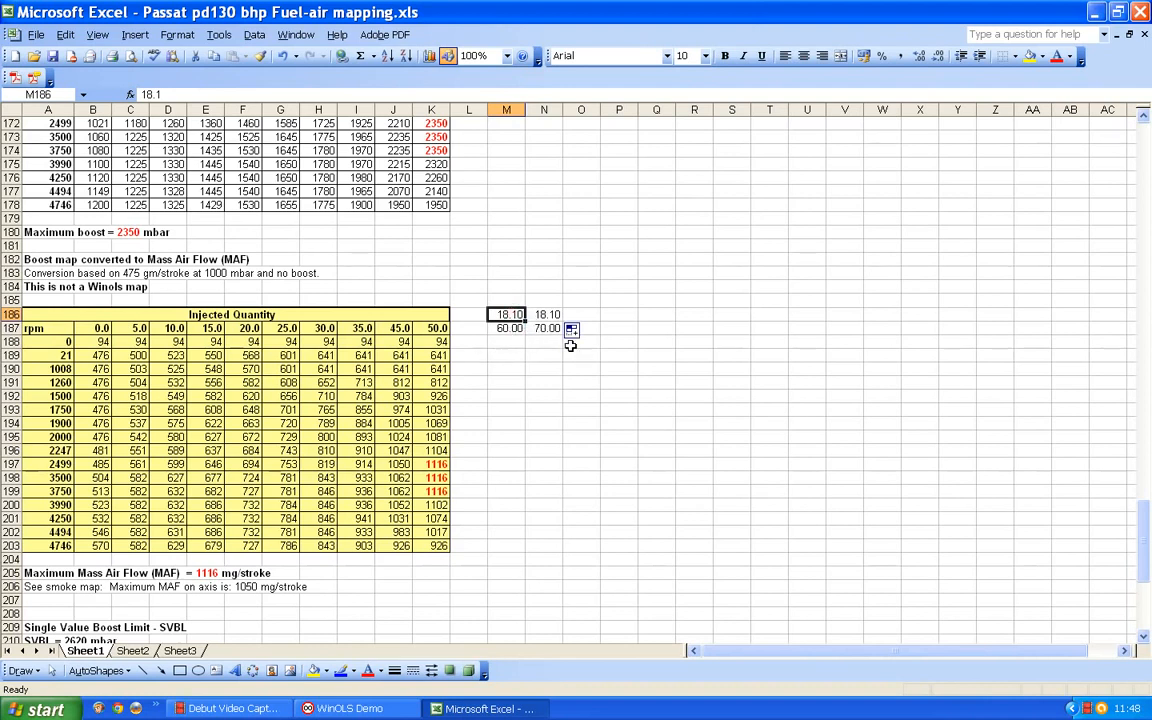
{"action": "left_click", "coordinate": [506, 342]}
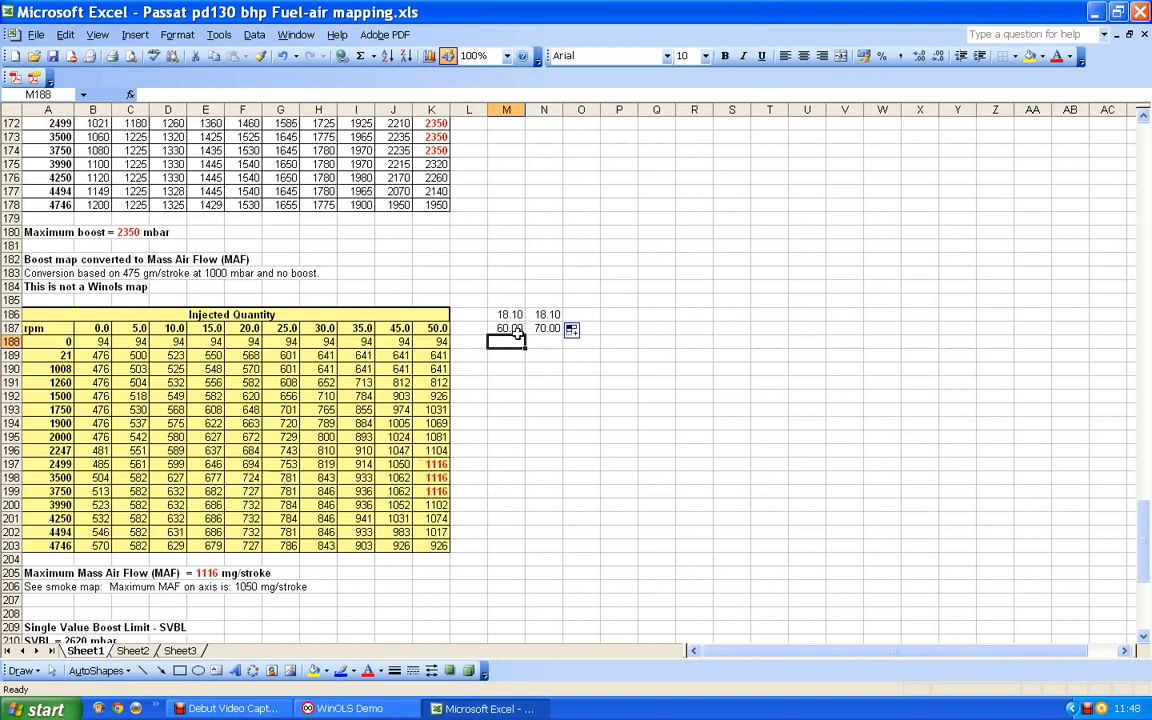
- Make the injected quantity headings in M187:N187 bold
{"action": "left_click_drag", "start_coordinate": [508, 328], "coordinate": [548, 328]}
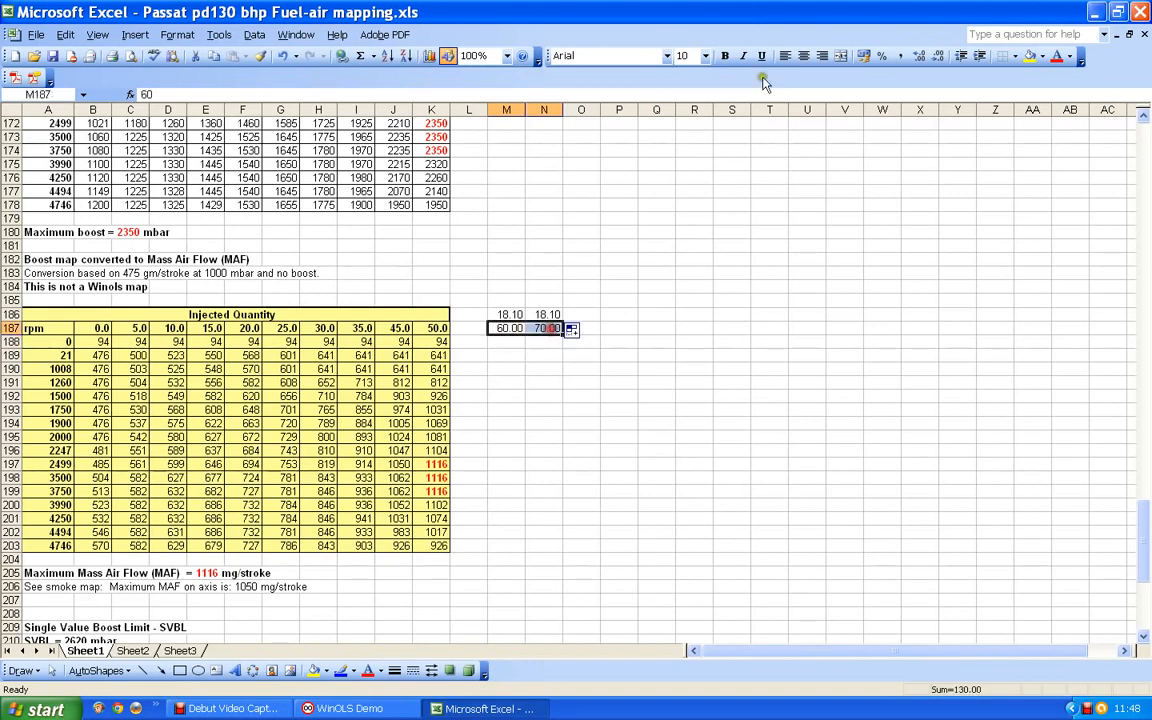
{"action": "left_click", "coordinate": [725, 55]}
{"action": "left_click", "coordinate": [707, 344]}
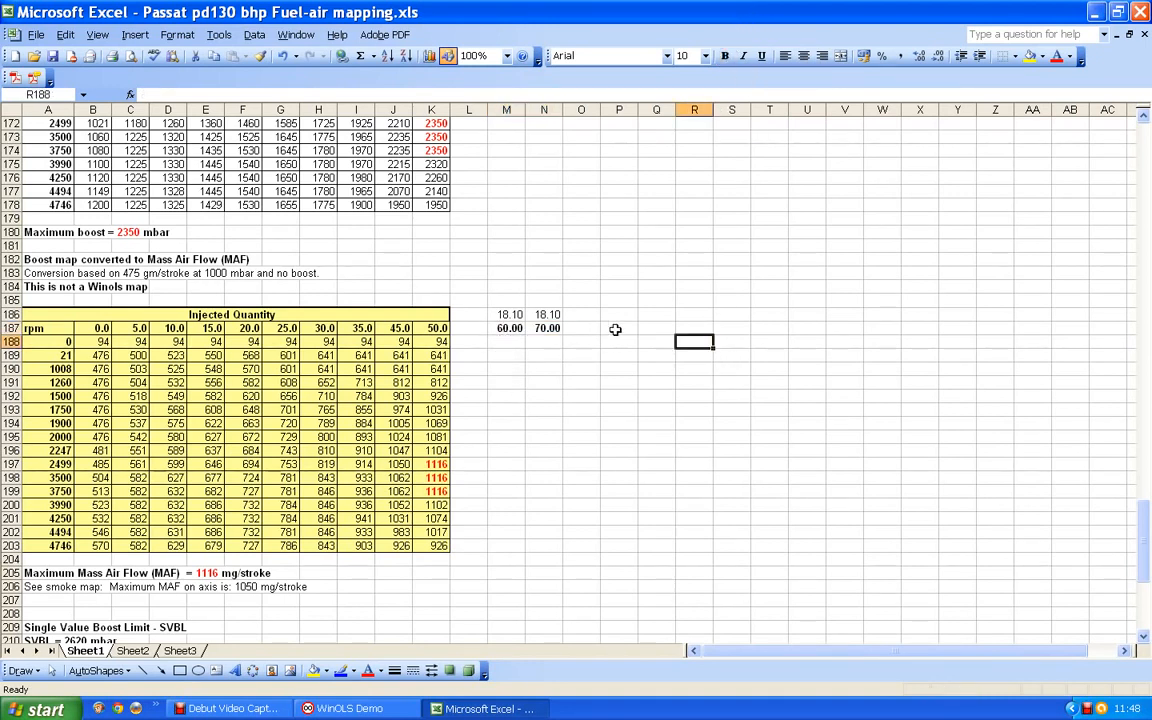
- Enter the formula =M187*M186 in M197, on the 2499 rpm row, to calculate the required air mass
{"action": "left_click", "coordinate": [506, 464]}
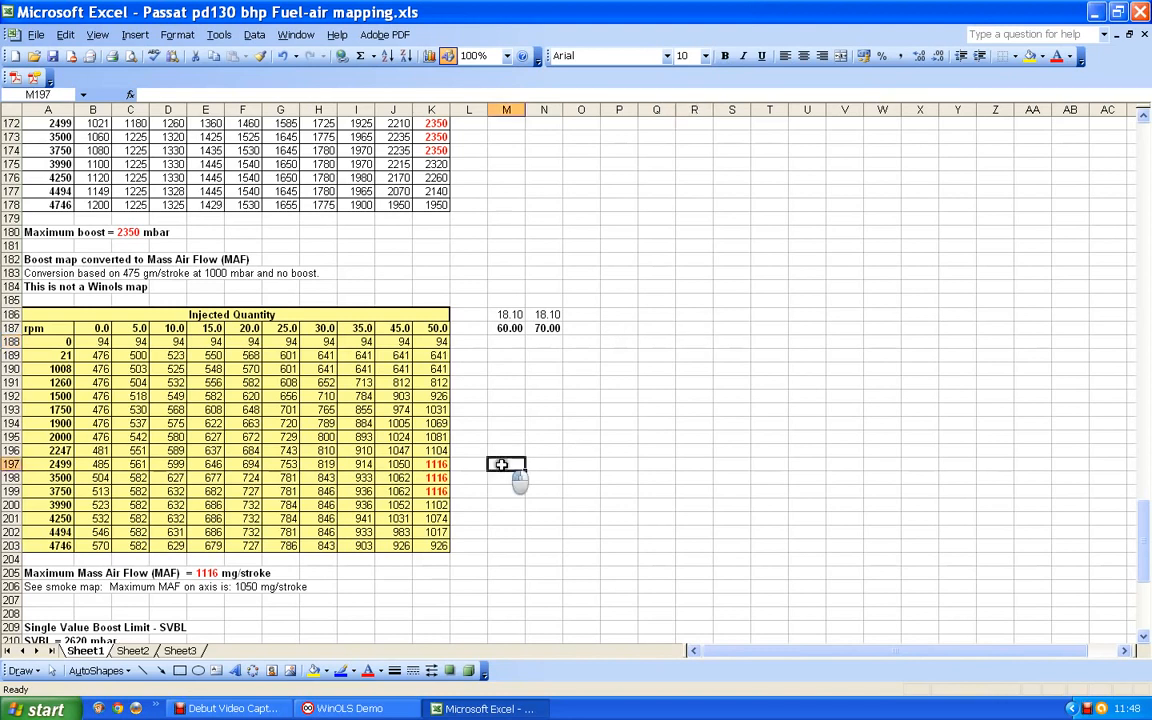
{"action": "type", "text": "="}
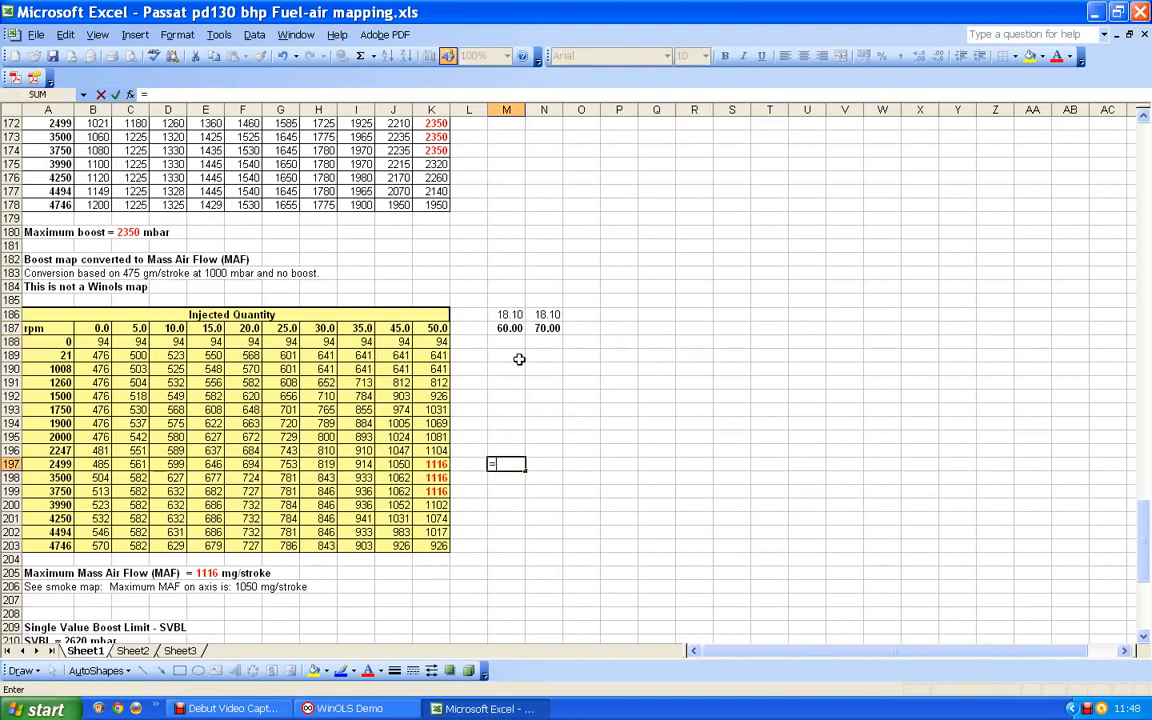
{"action": "left_click", "coordinate": [508, 329]}
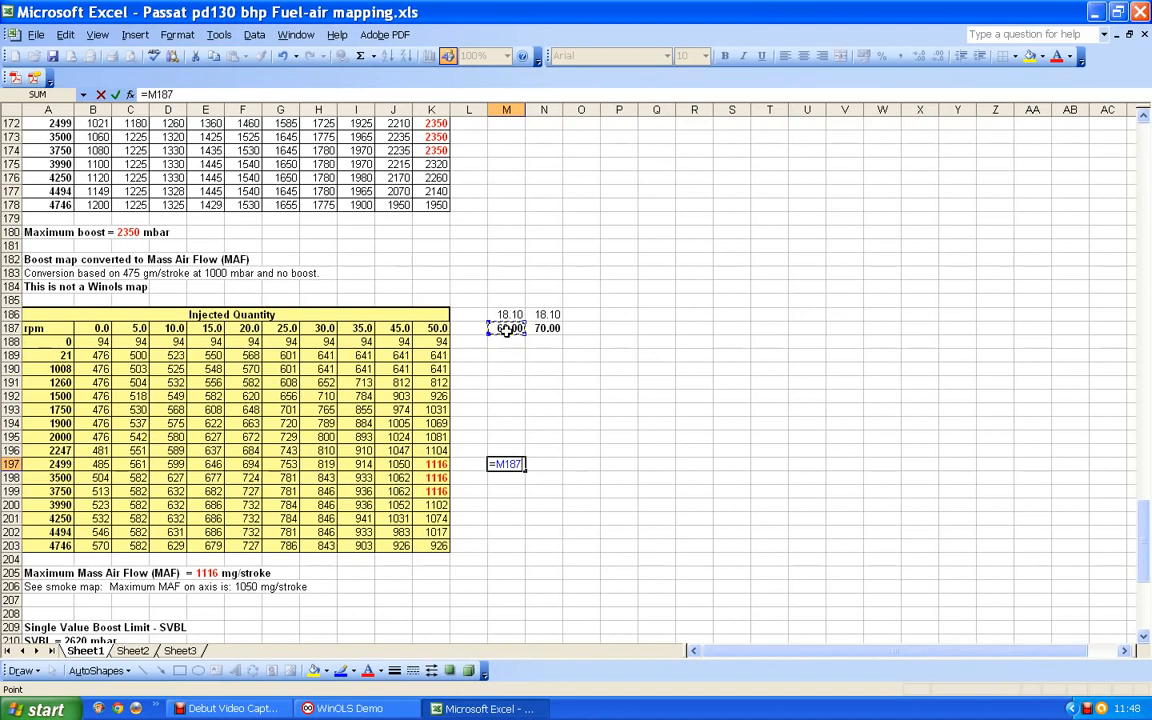
{"action": "type", "text": "*"}
{"action": "left_click", "coordinate": [511, 314]}
{"action": "key", "text": "Return"}
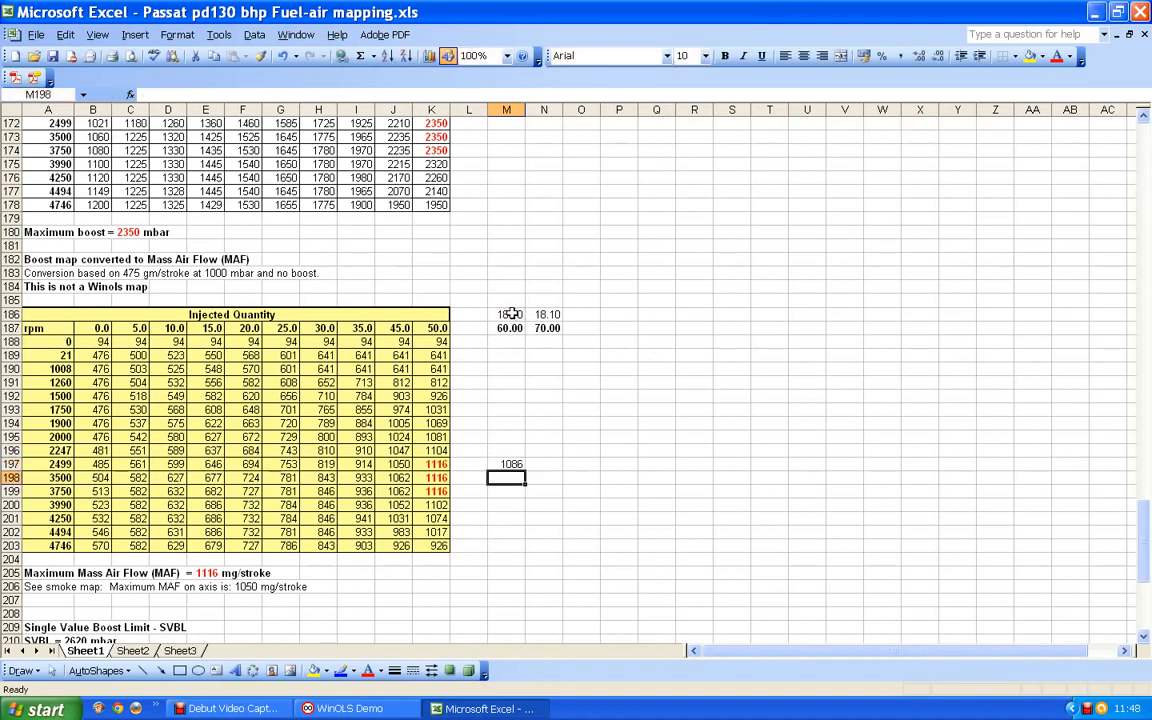
- Fill M197 down to M199, and replace the contents of M198 and M199 with 1086
{"action": "left_click", "coordinate": [512, 465]}
{"action": "left_click_drag", "start_coordinate": [525, 470], "coordinate": [522, 498]}
{"action": "left_click", "coordinate": [516, 478]}
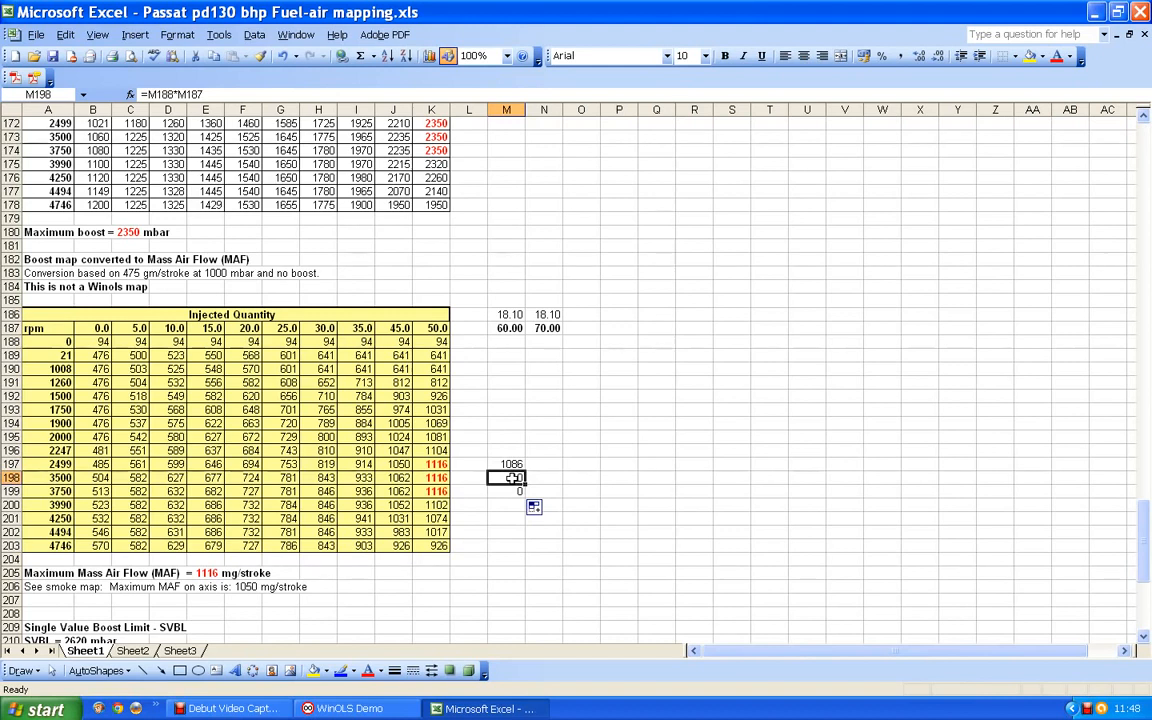
{"action": "type", "text": "1086"}
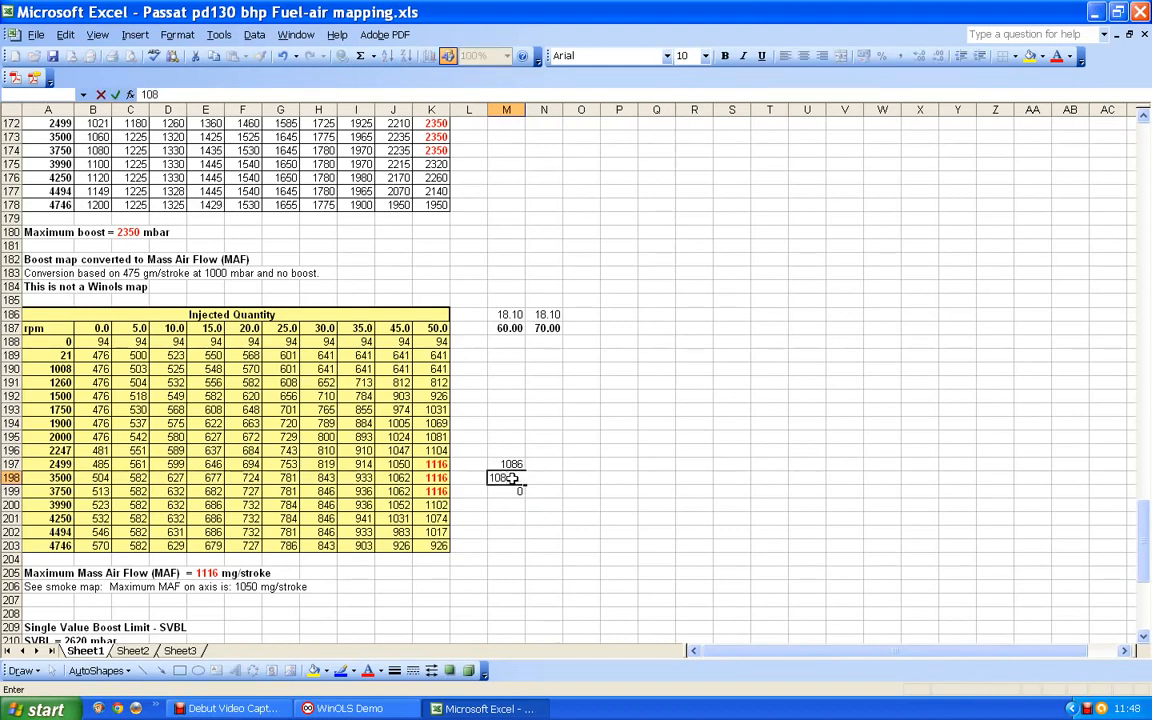
{"action": "key", "text": "Return"}
{"action": "type", "text": "1086"}
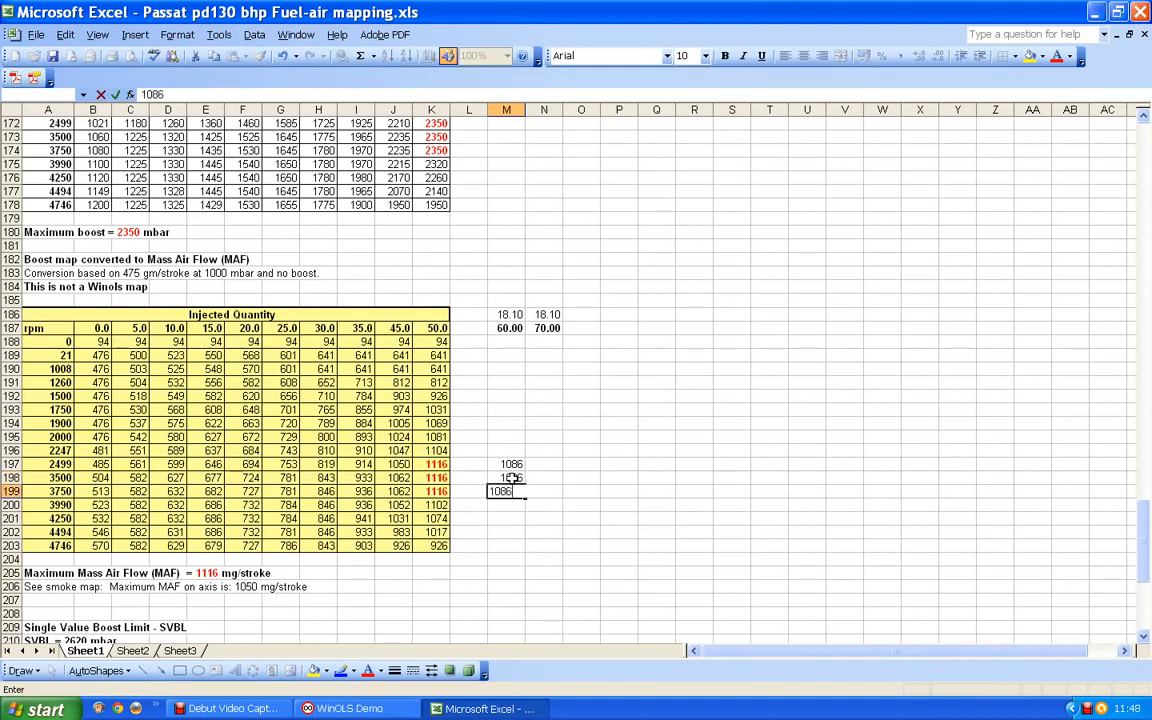
{"action": "key", "text": "Return"}
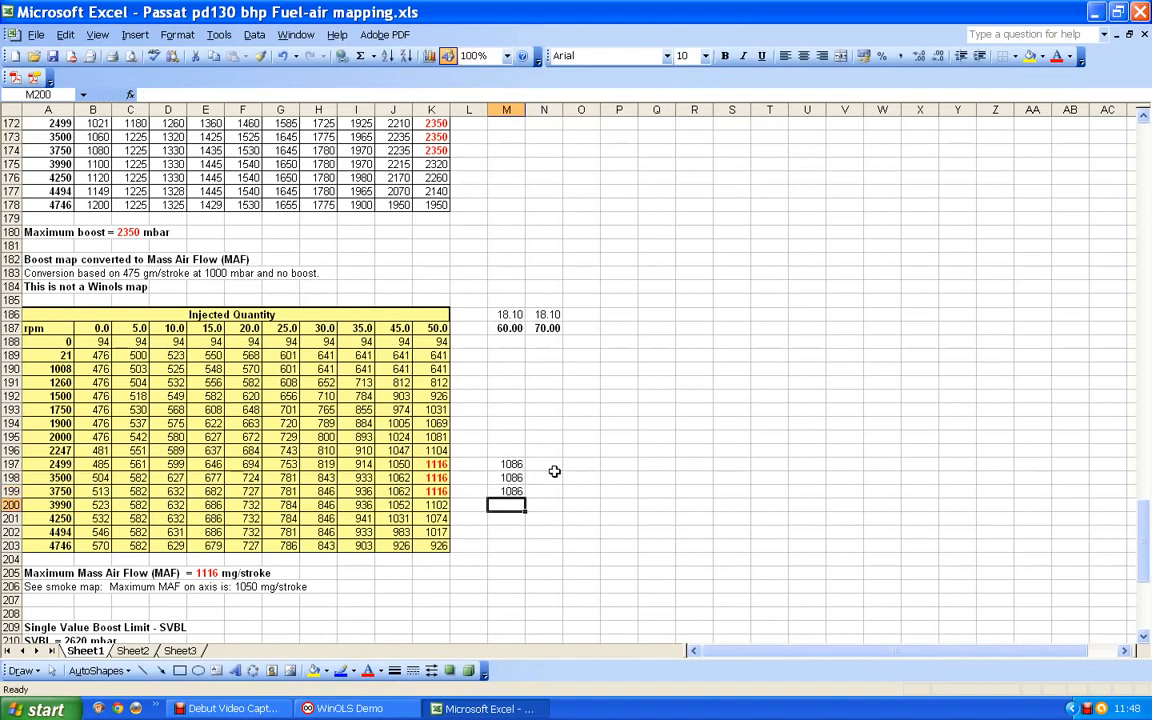
- Fill the M197 formula across into N197, and enter 1267 in N198 and N199
{"action": "left_click", "coordinate": [515, 465]}
{"action": "left_click_drag", "start_coordinate": [521, 467], "coordinate": [551, 468]}
{"action": "left_click", "coordinate": [545, 464]}
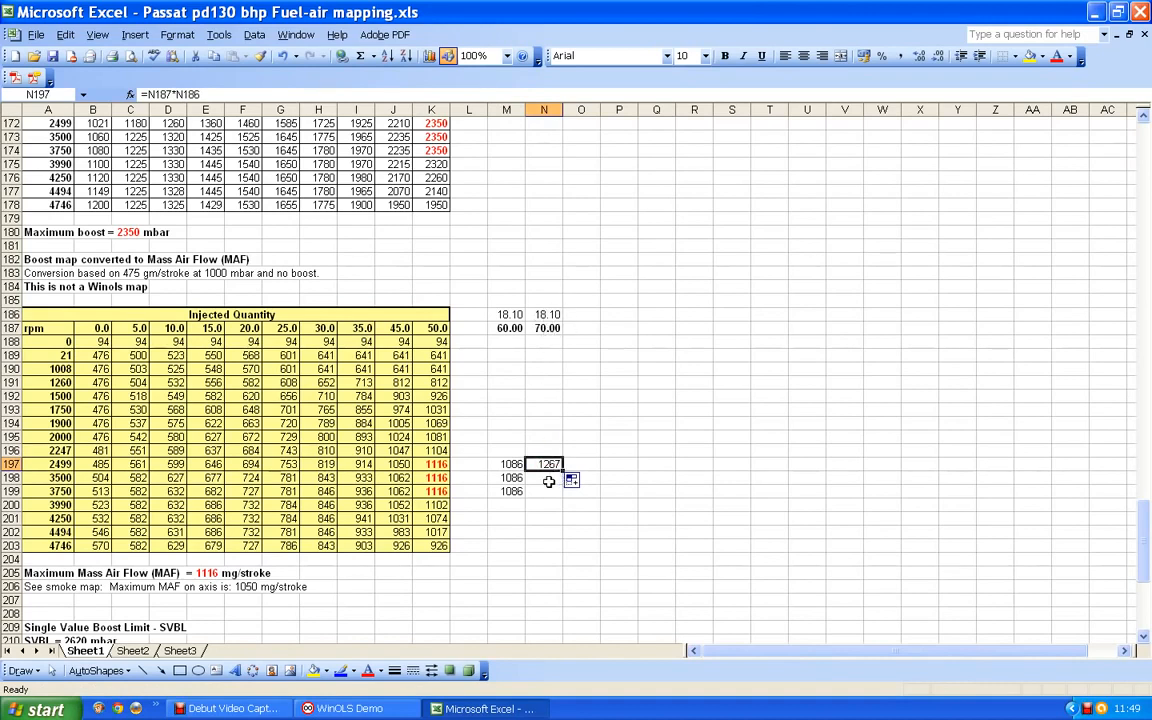
{"action": "left_click", "coordinate": [548, 480]}
{"action": "type", "text": "1267"}
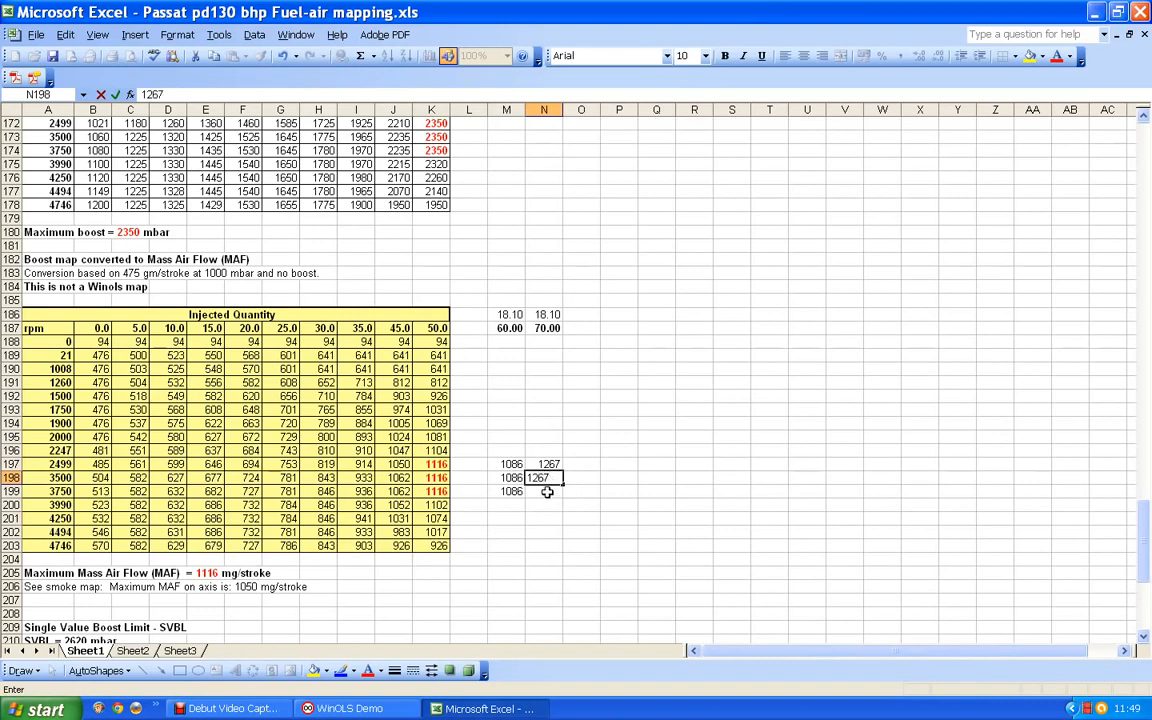
{"action": "left_click", "coordinate": [547, 492]}
{"action": "type", "text": "1267"}
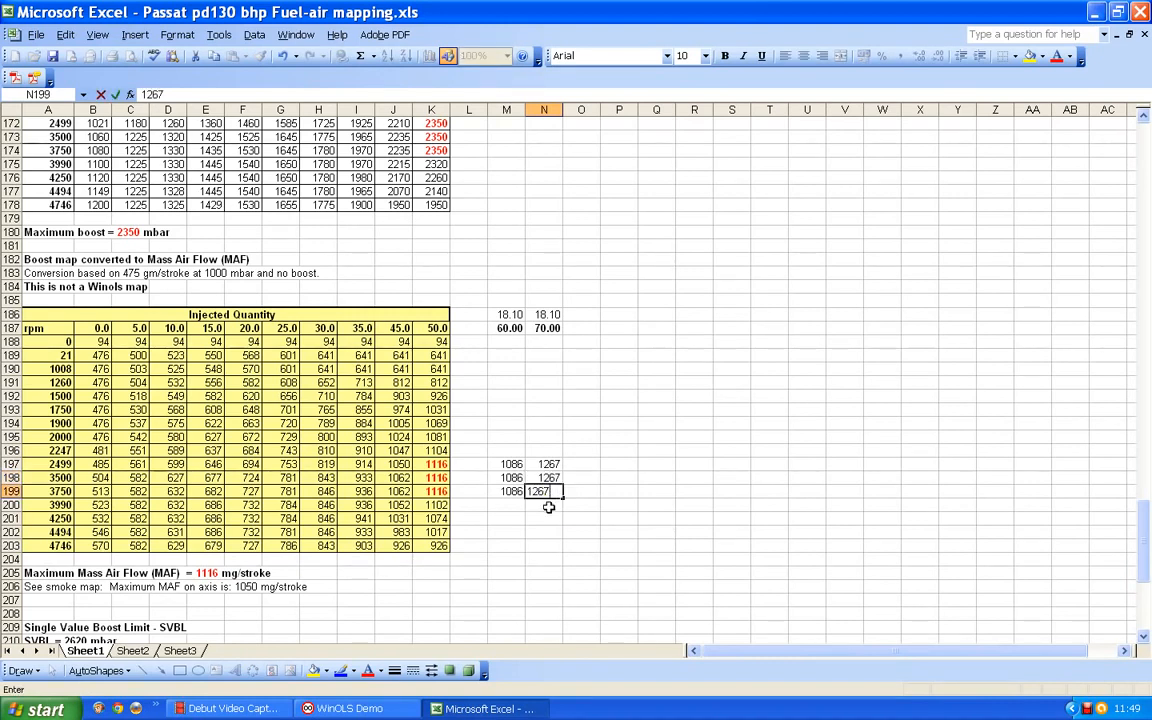
{"action": "key", "text": "Return"}
{"action": "left_click", "coordinate": [546, 494]}
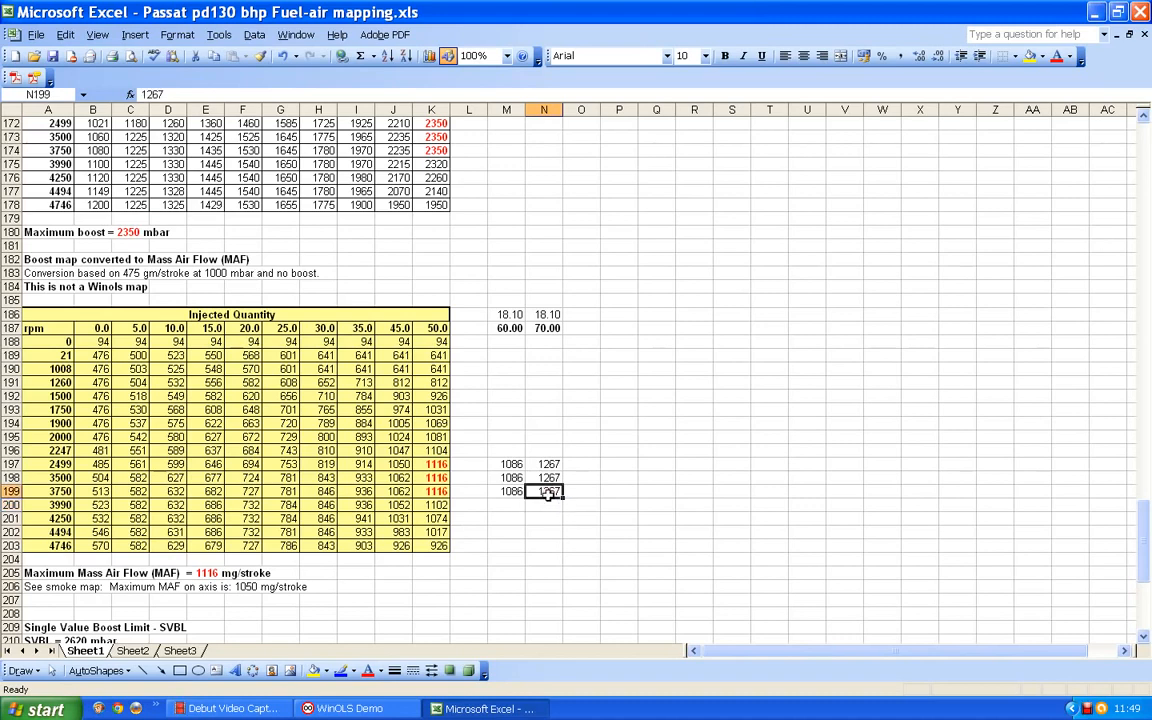
- Try to calculate the boost pressure ratio for the 60 mg quantity in M172, on the boost map's 2499 rpm row, from the air mass 1086
{"action": "scroll", "coordinate": [520, 450], "scroll_direction": "up", "scroll_amount": 2}
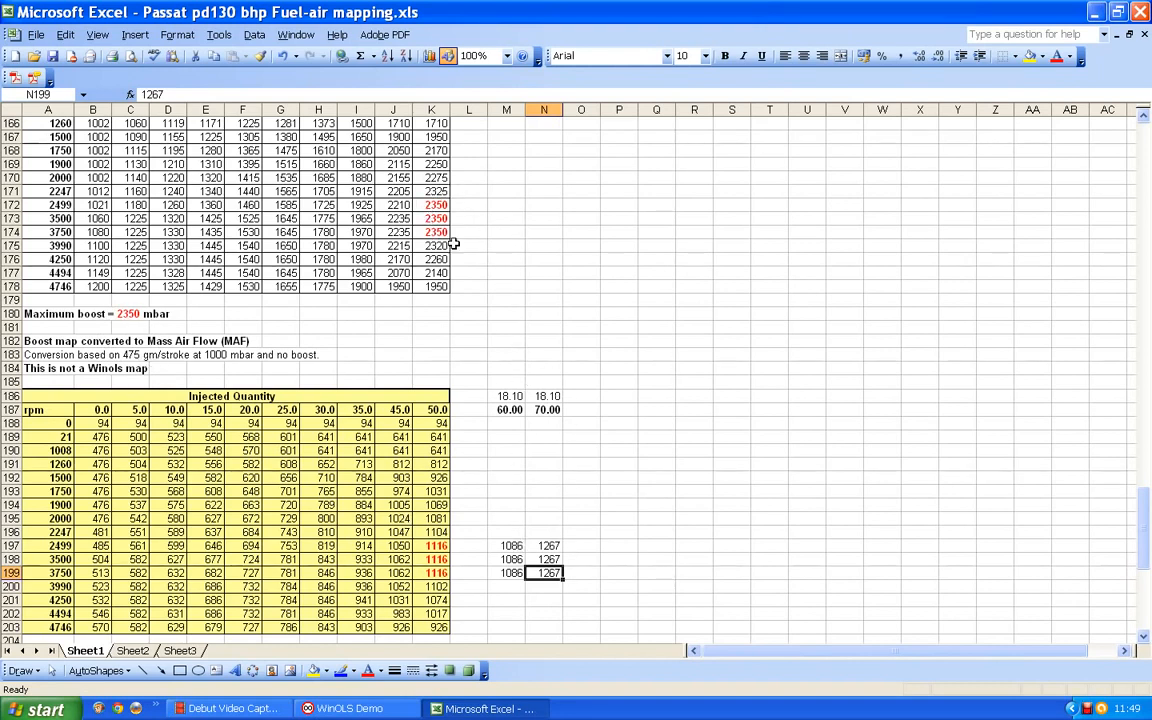
{"action": "left_click", "coordinate": [505, 206]}
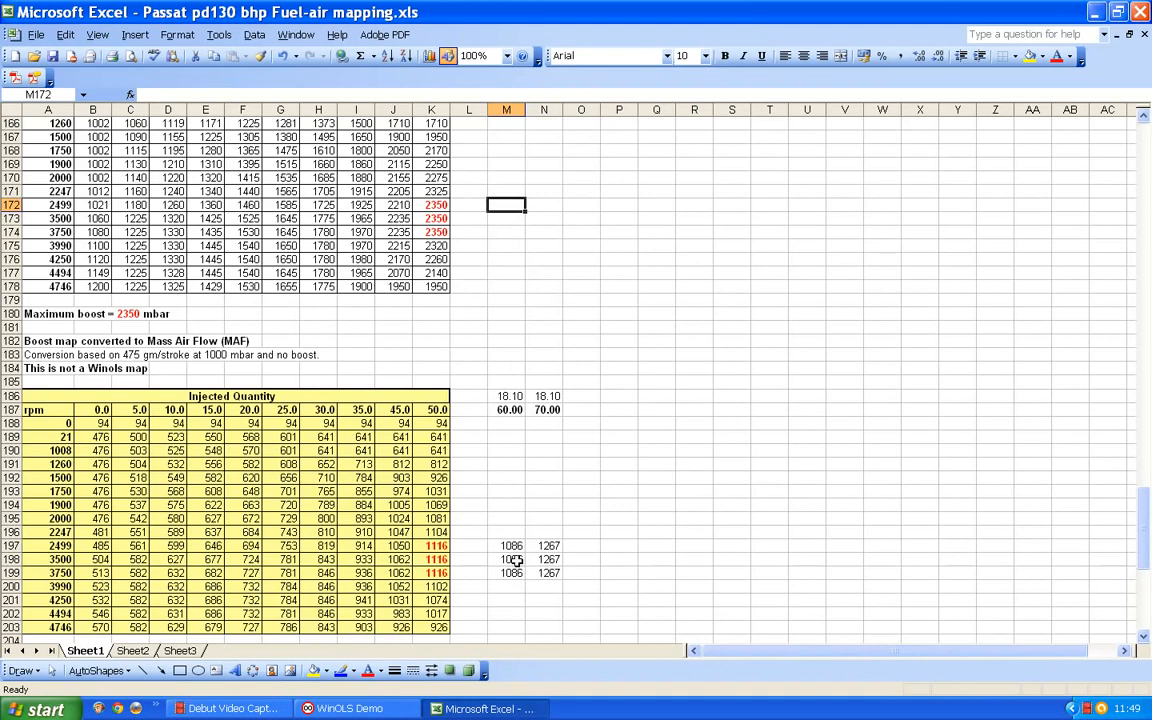
{"action": "type", "text": "10"}
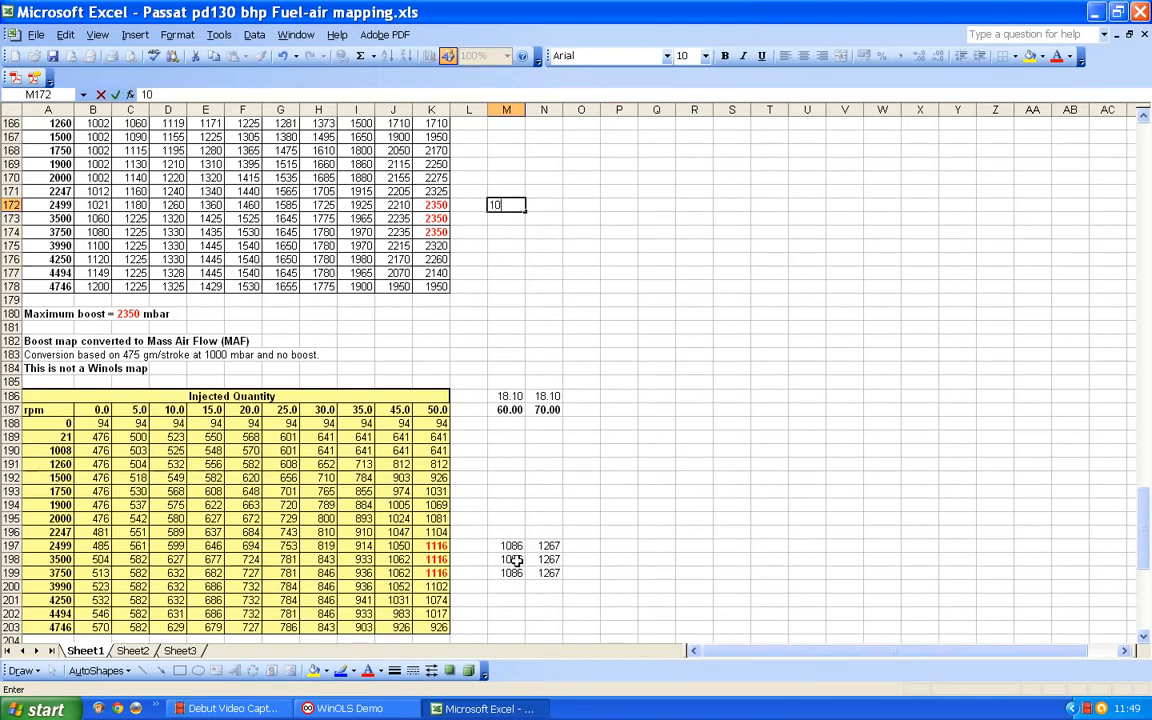
{"action": "type", "text": "86/475"}
{"action": "key", "text": "Return"}
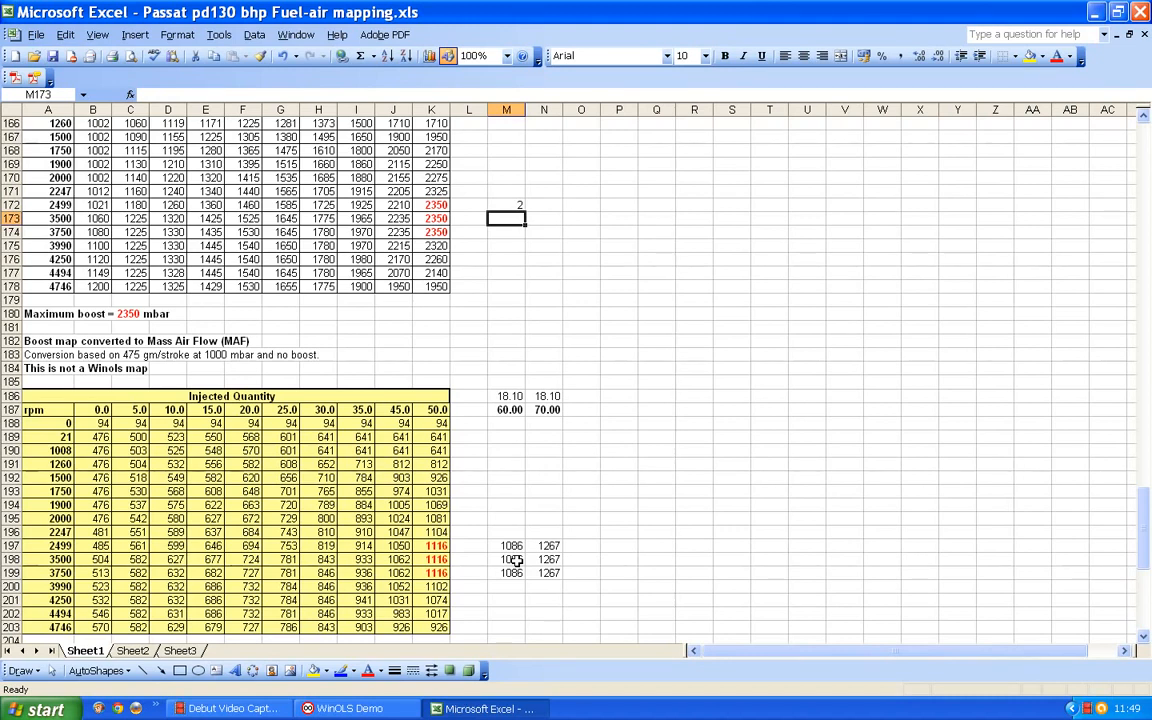
- Enter the formula =1267/475 in N172, on the boost map's 2499 rpm row, to calculate the 70 mg boost pressure ratio
{"action": "left_click", "coordinate": [543, 206]}
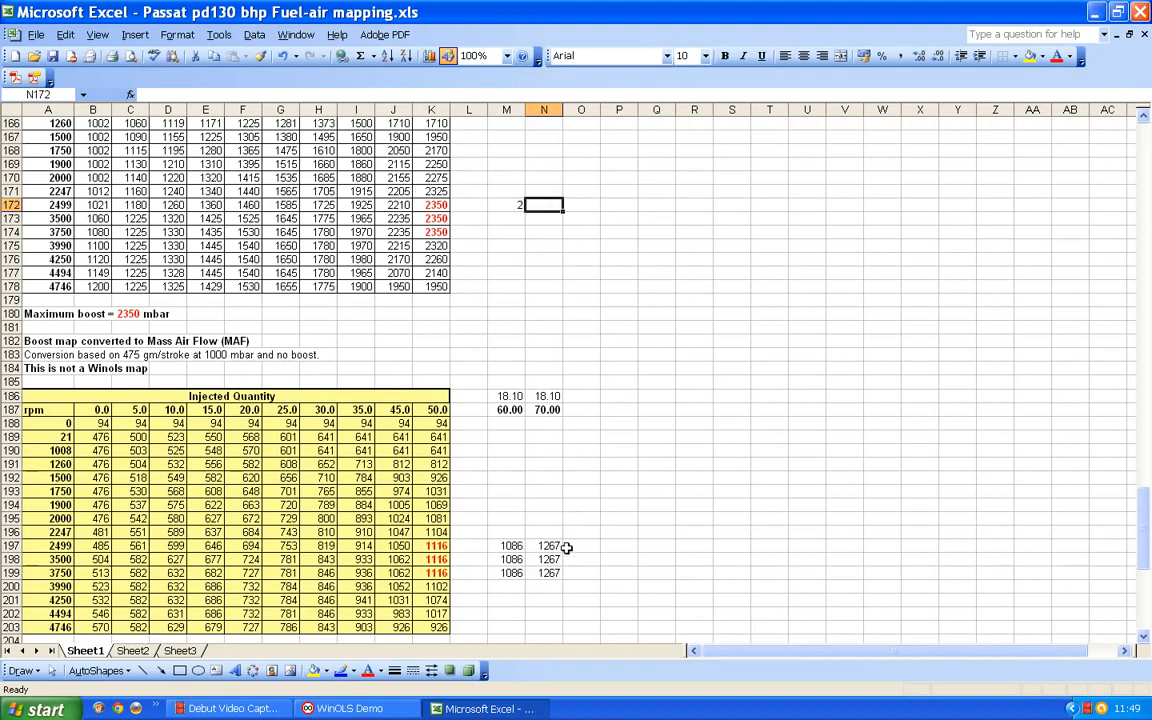
{"action": "type", "text": "1267"}
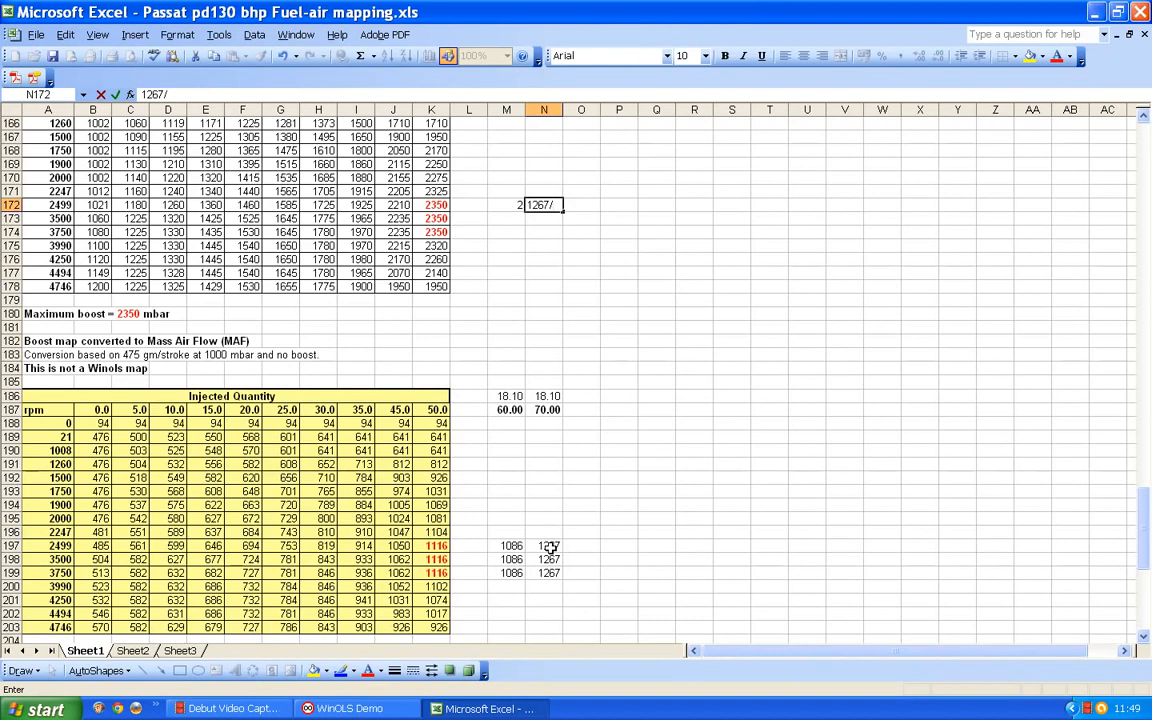
{"action": "type", "text": "/475"}
{"action": "key", "text": "Return"}
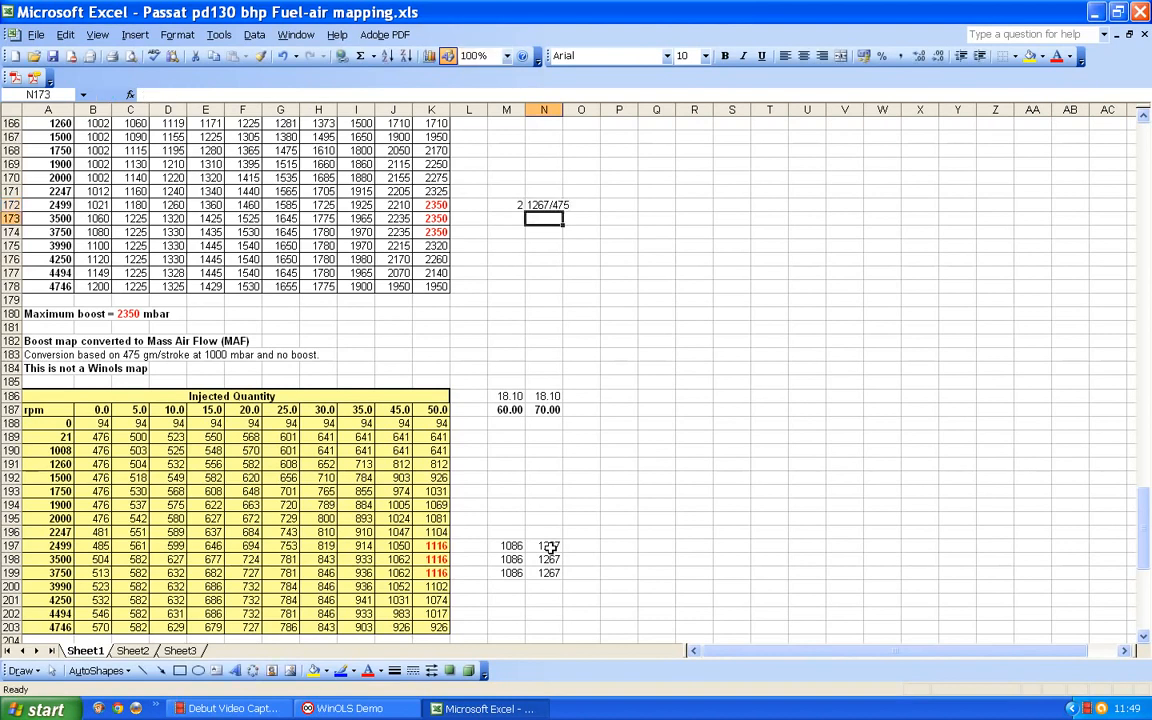
{"action": "left_click", "coordinate": [541, 204]}
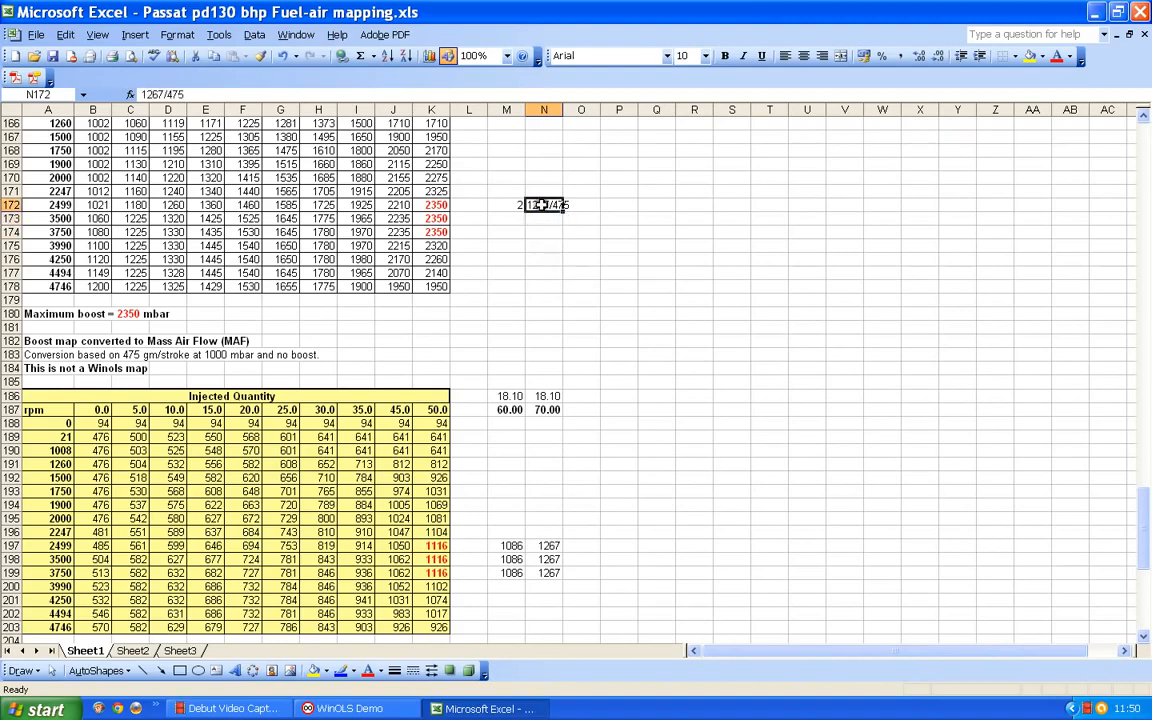
{"action": "left_click", "coordinate": [140, 94]}
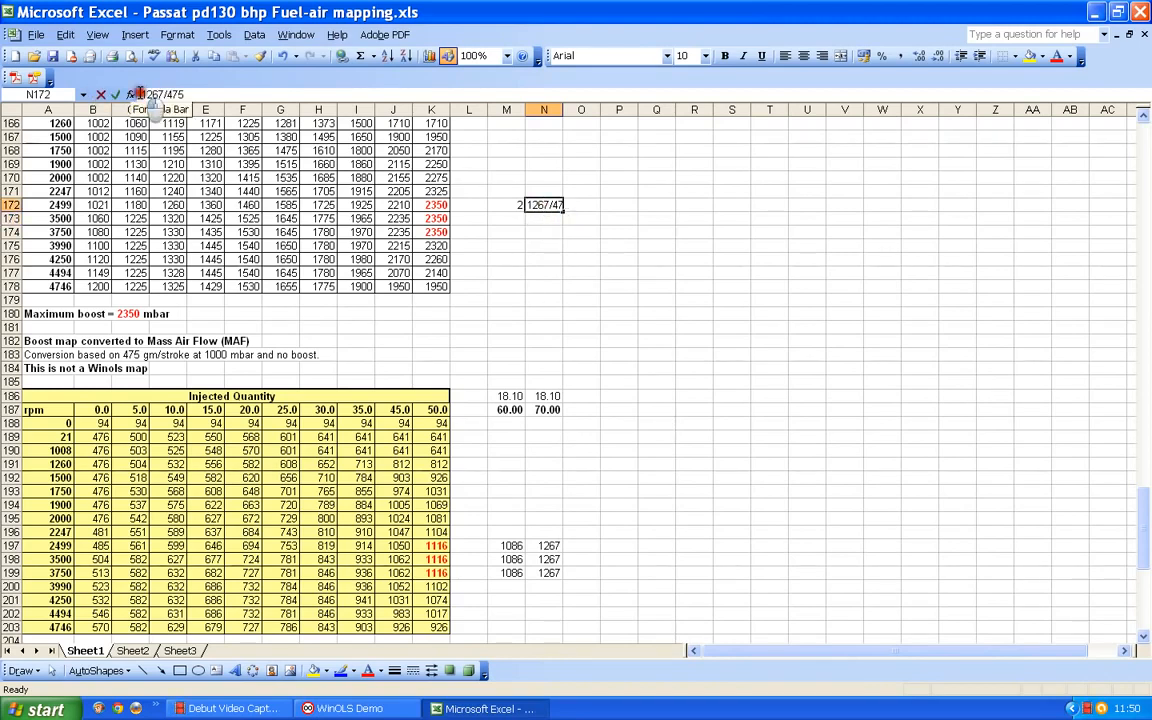
{"action": "left_click", "coordinate": [140, 94]}
{"action": "type", "text": "="}
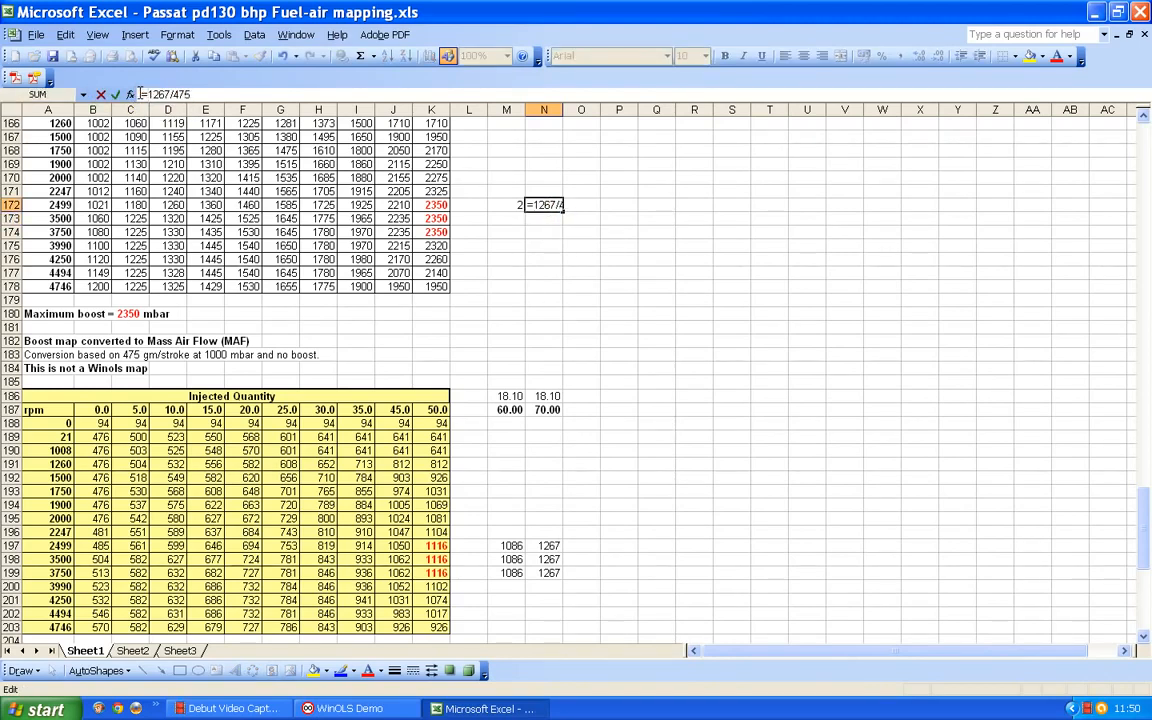
{"action": "key", "text": "Return"}
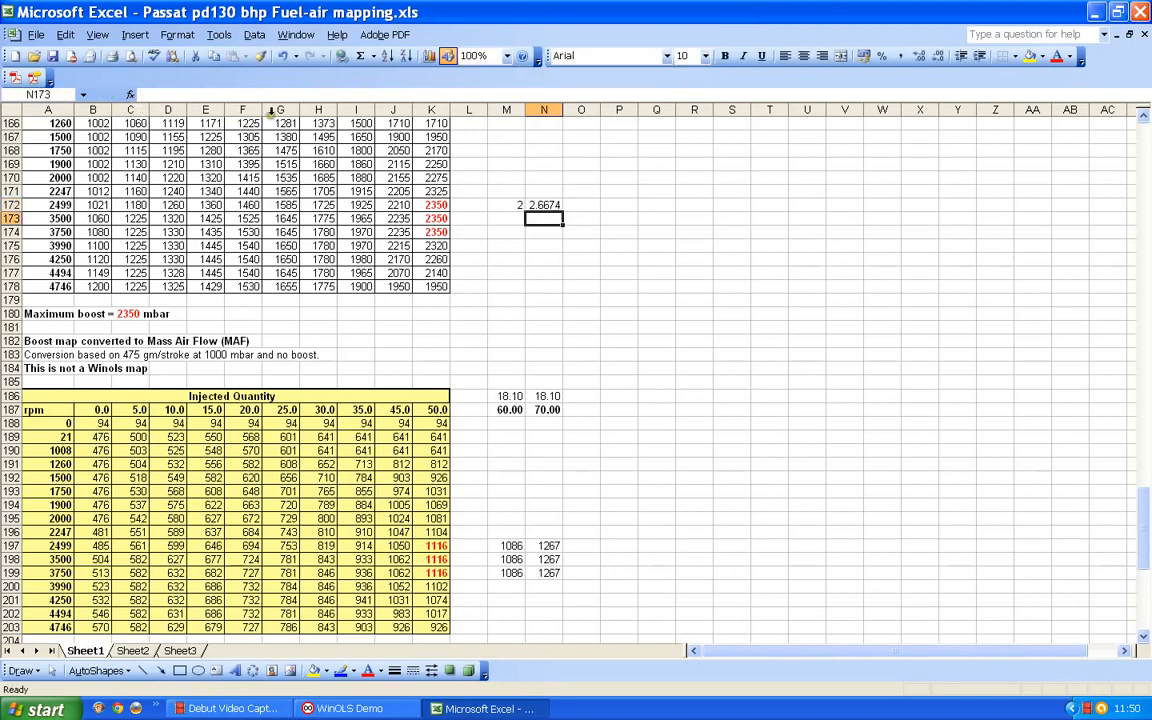
- Fill the N172 formula into M172 and change it to =1086/475 for the 60 mg quantity
{"action": "left_click", "coordinate": [549, 206]}
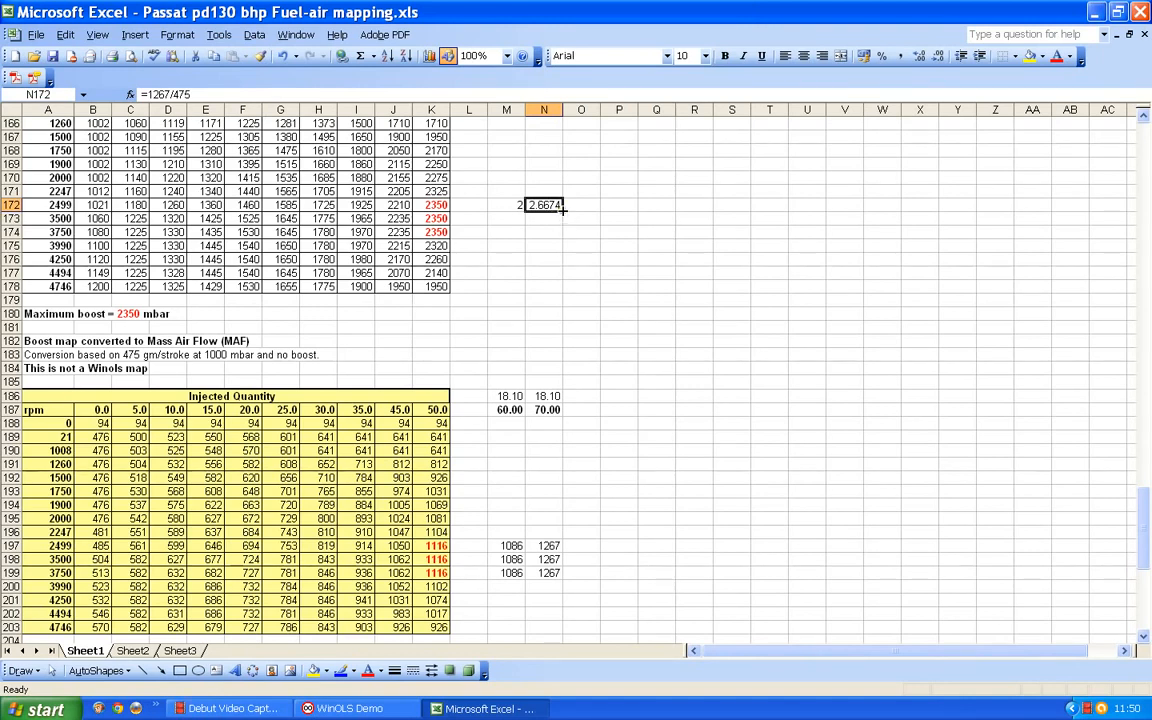
{"action": "left_click_drag", "start_coordinate": [563, 209], "coordinate": [505, 229]}
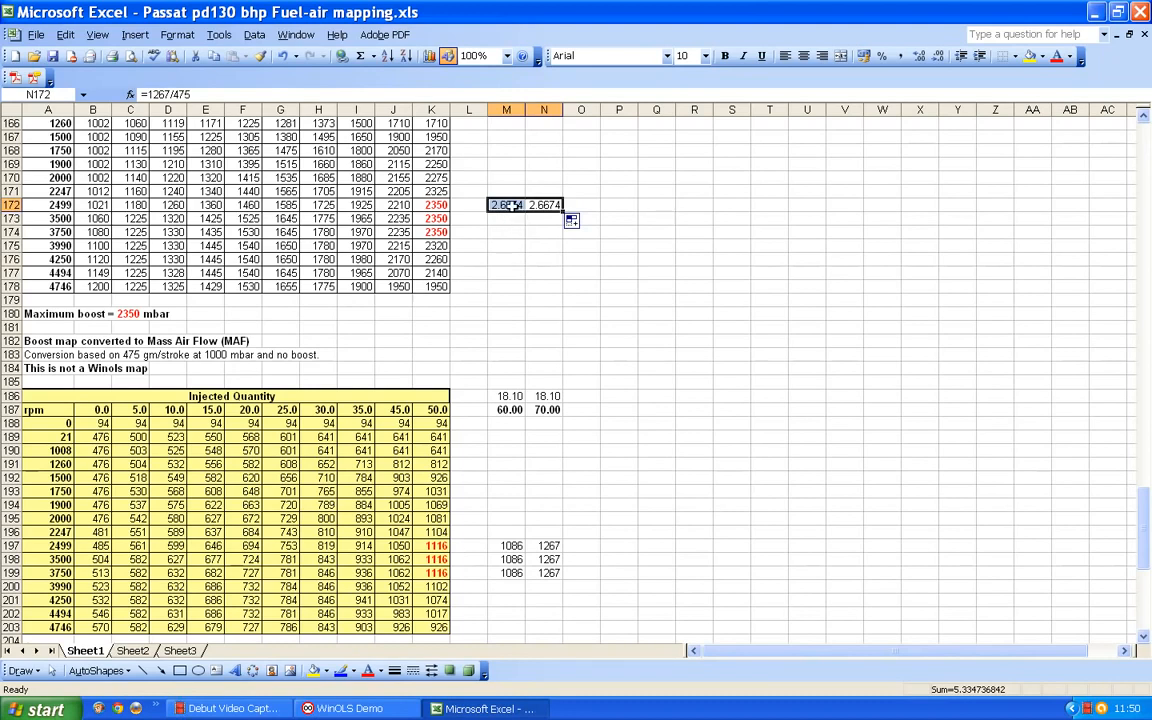
{"action": "left_click", "coordinate": [510, 203]}
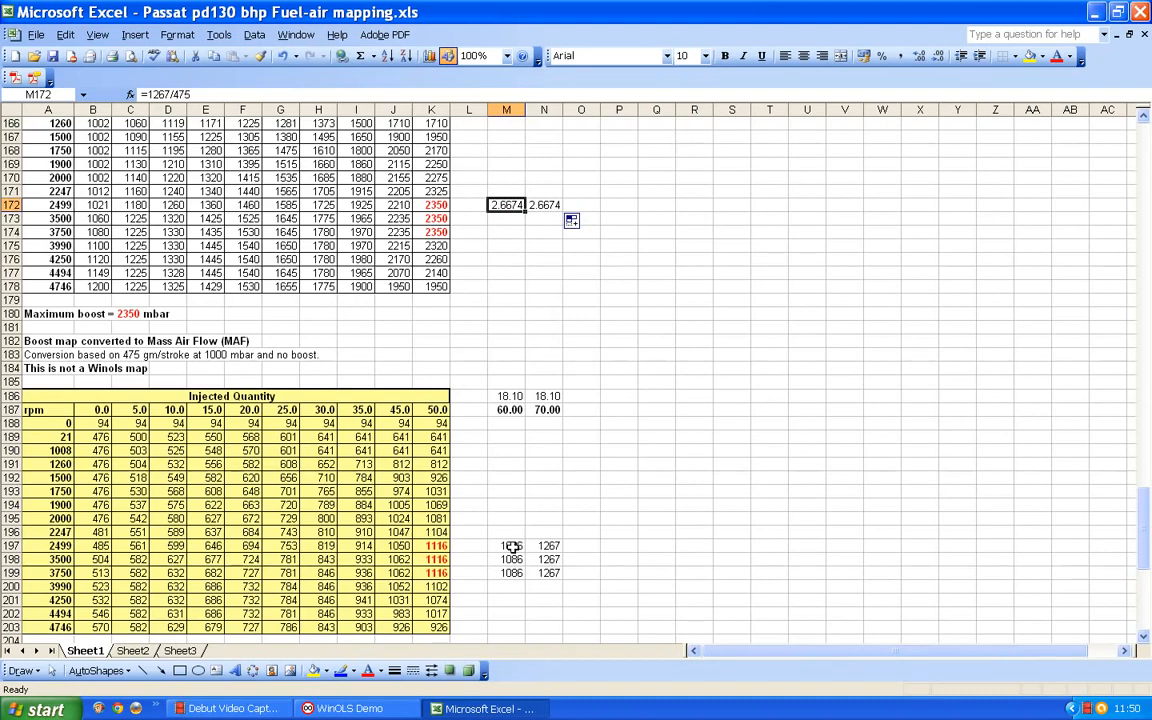
{"action": "left_click", "coordinate": [198, 91]}
{"action": "key", "text": "BackSpace"}
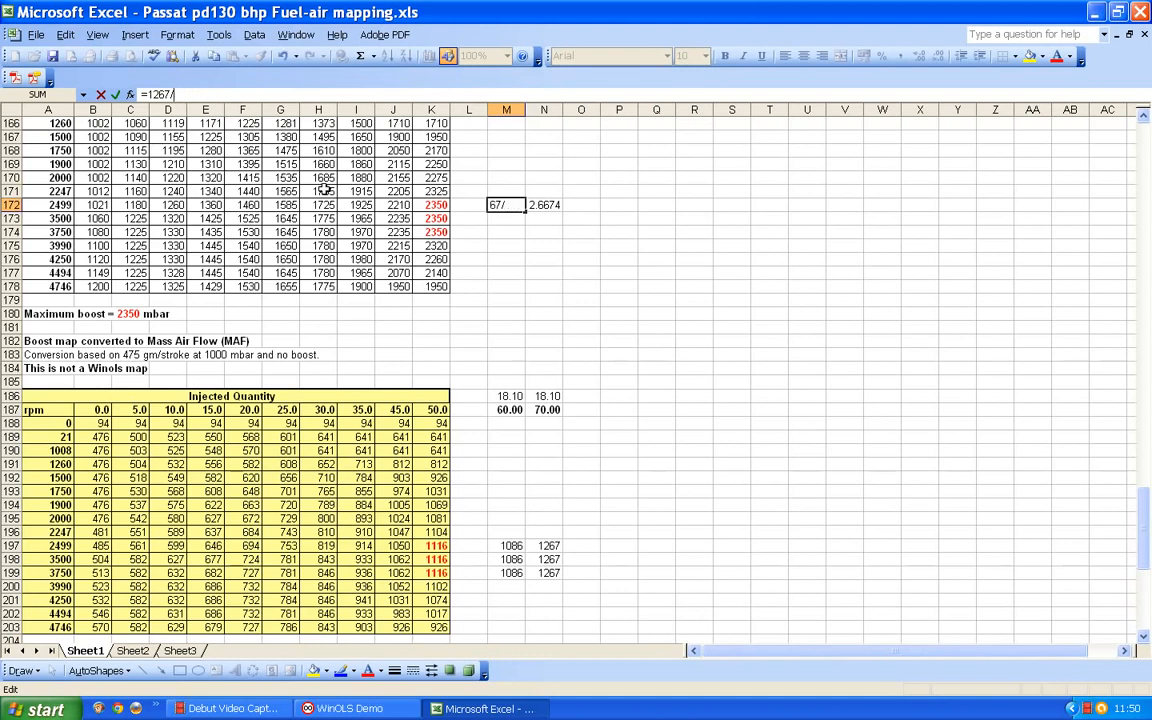
{"action": "key", "text": "BackSpace"}
{"action": "key", "text": "BackSpace"}
{"action": "key", "text": "BackSpace"}
{"action": "type", "text": "1086/475"}
{"action": "key", "text": "Return"}
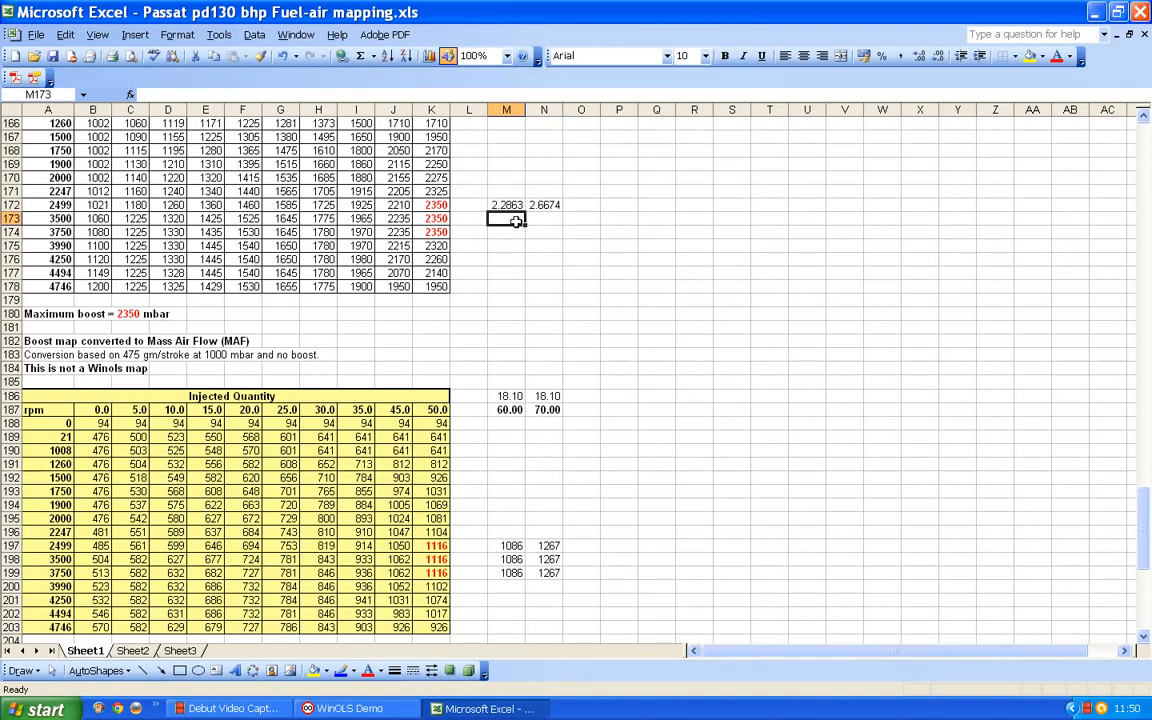
- Format the boost ratios in M172:N172 as Number with three decimal places
{"action": "left_click_drag", "start_coordinate": [509, 204], "coordinate": [540, 205]}
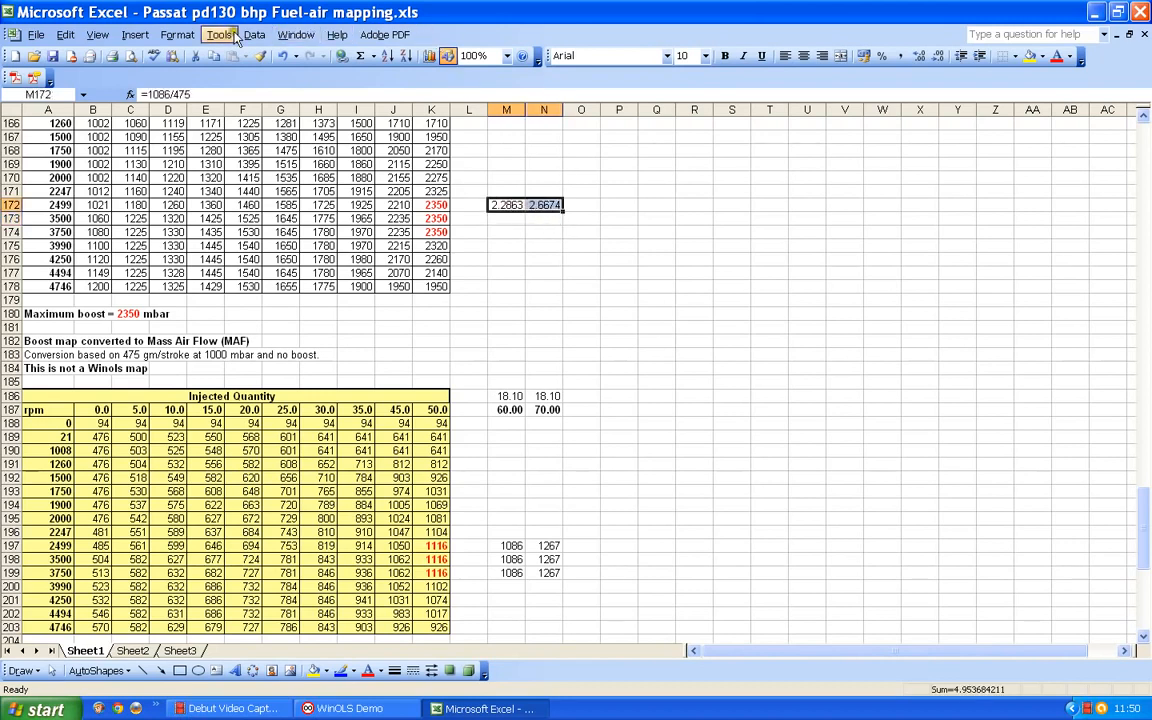
{"action": "left_click", "coordinate": [172, 35]}
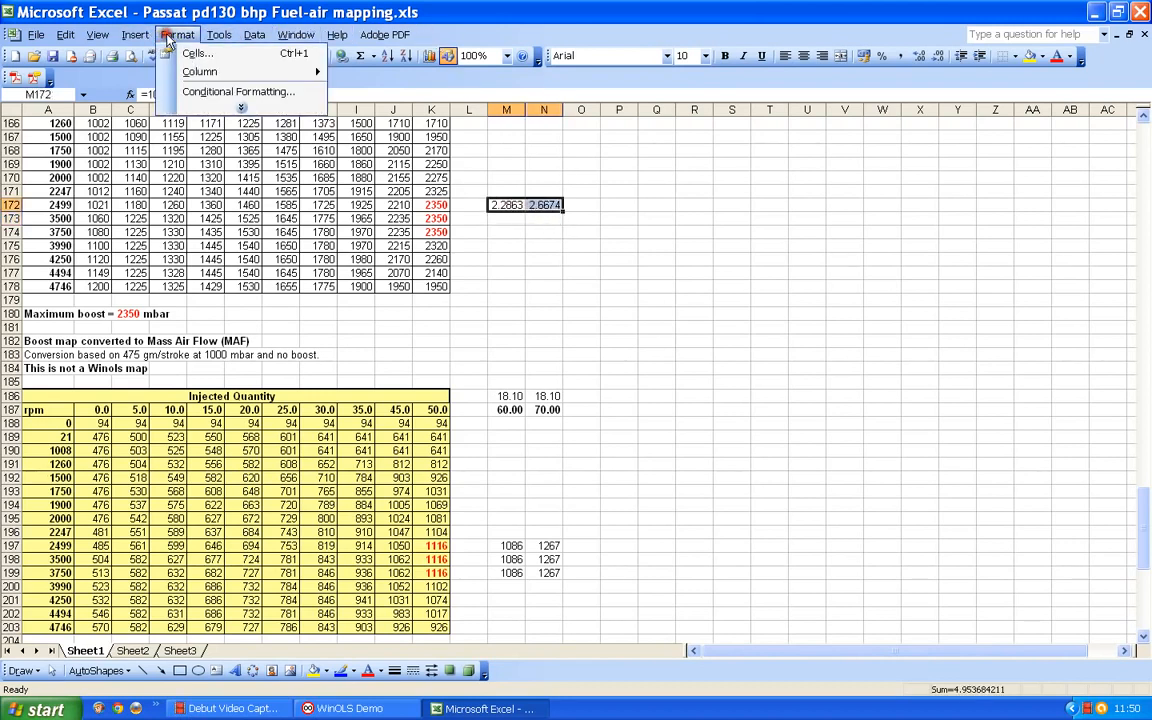
{"action": "left_click", "coordinate": [195, 54]}
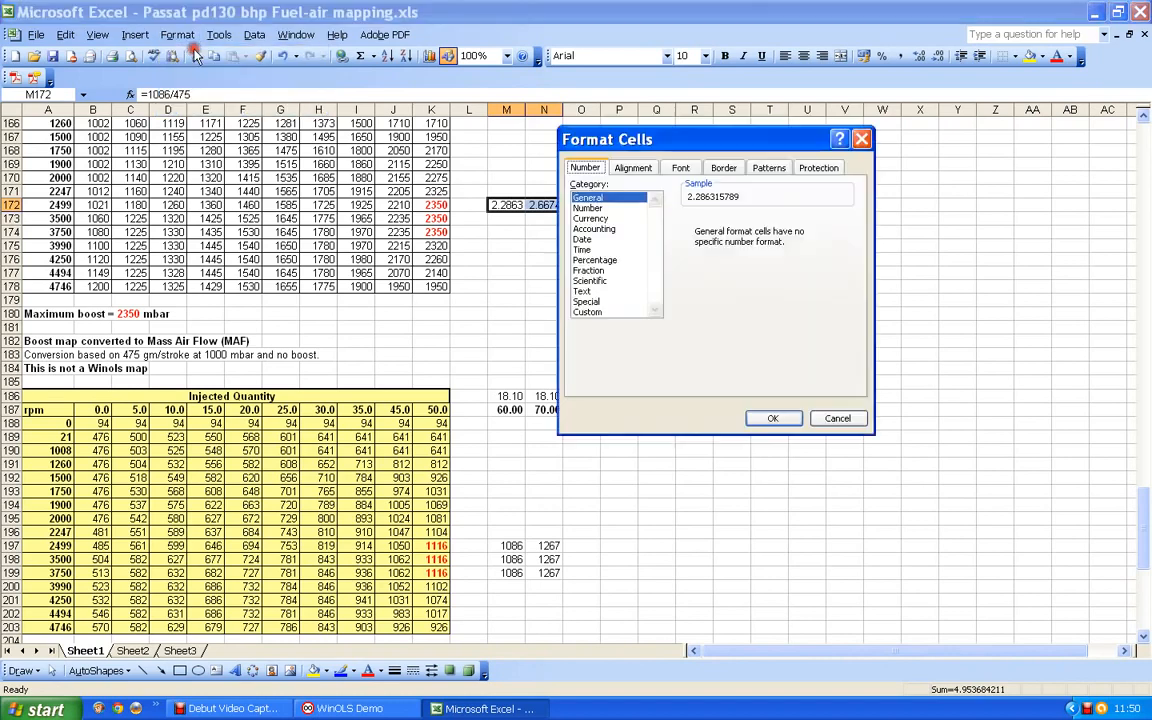
{"action": "left_click", "coordinate": [600, 207]}
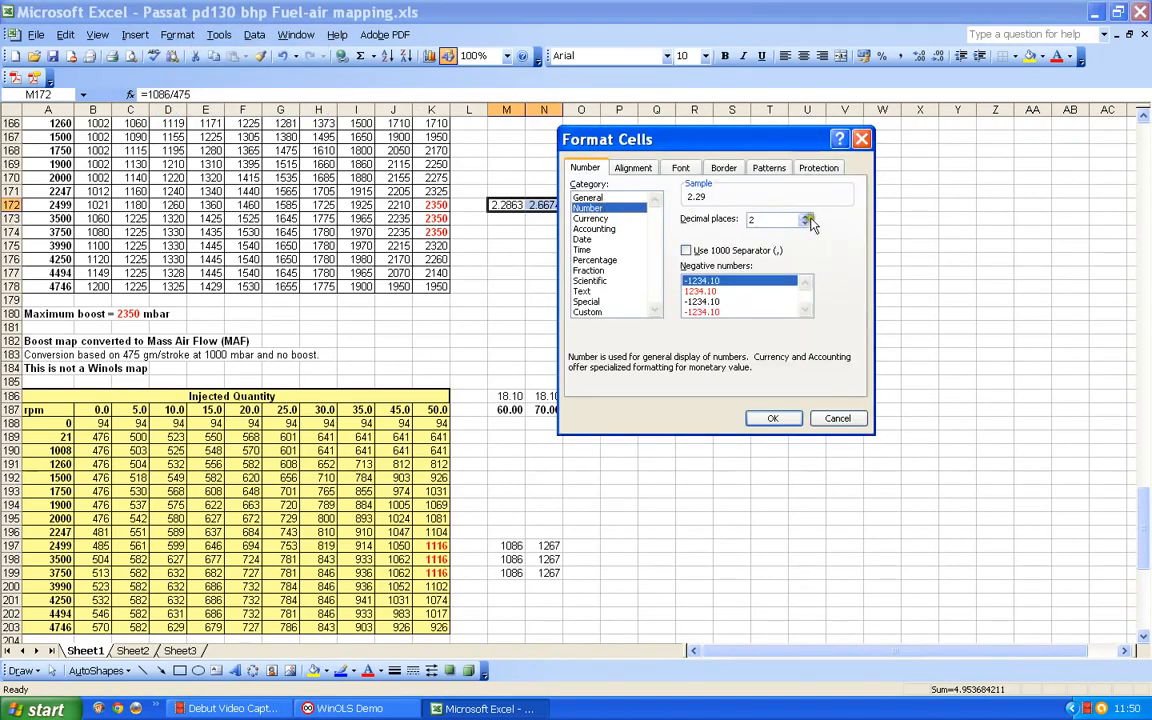
{"action": "left_click", "coordinate": [806, 215]}
{"action": "left_click", "coordinate": [772, 418]}
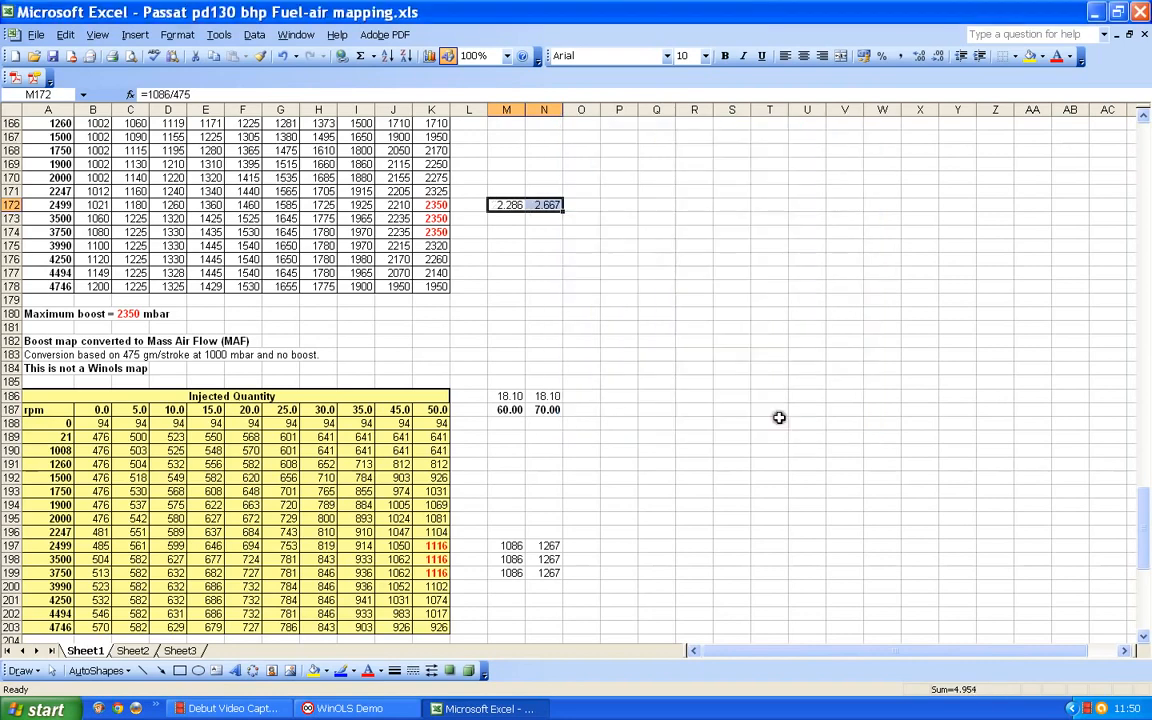
- Enter the boost pressures 2286 in M174 and 2667 in N174, on the 3750 rpm row
{"action": "left_click", "coordinate": [517, 233]}
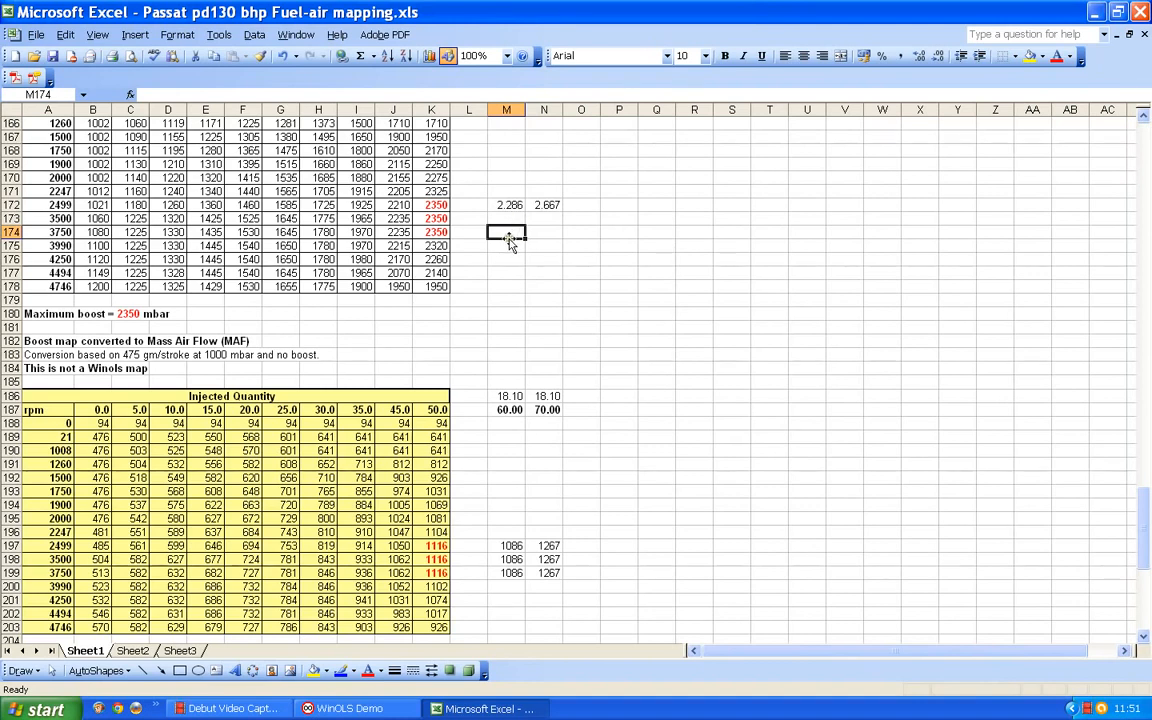
{"action": "type", "text": "2.28"}
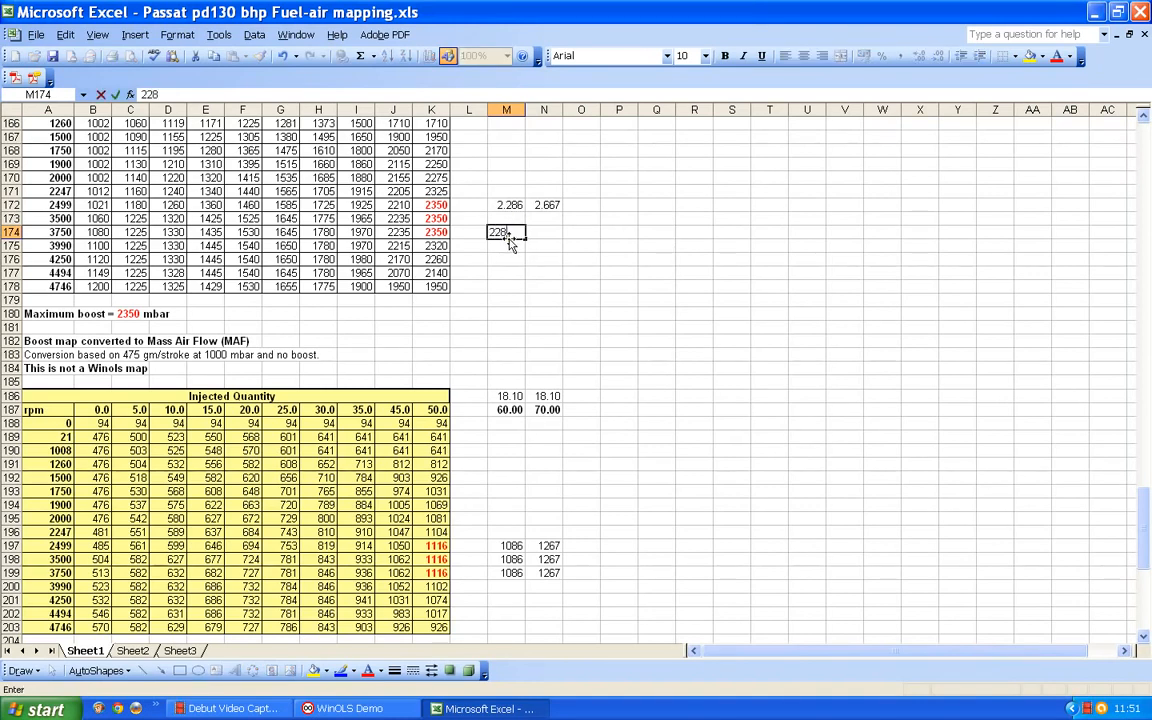
{"action": "type", "text": "6"}
{"action": "left_click", "coordinate": [545, 232]}
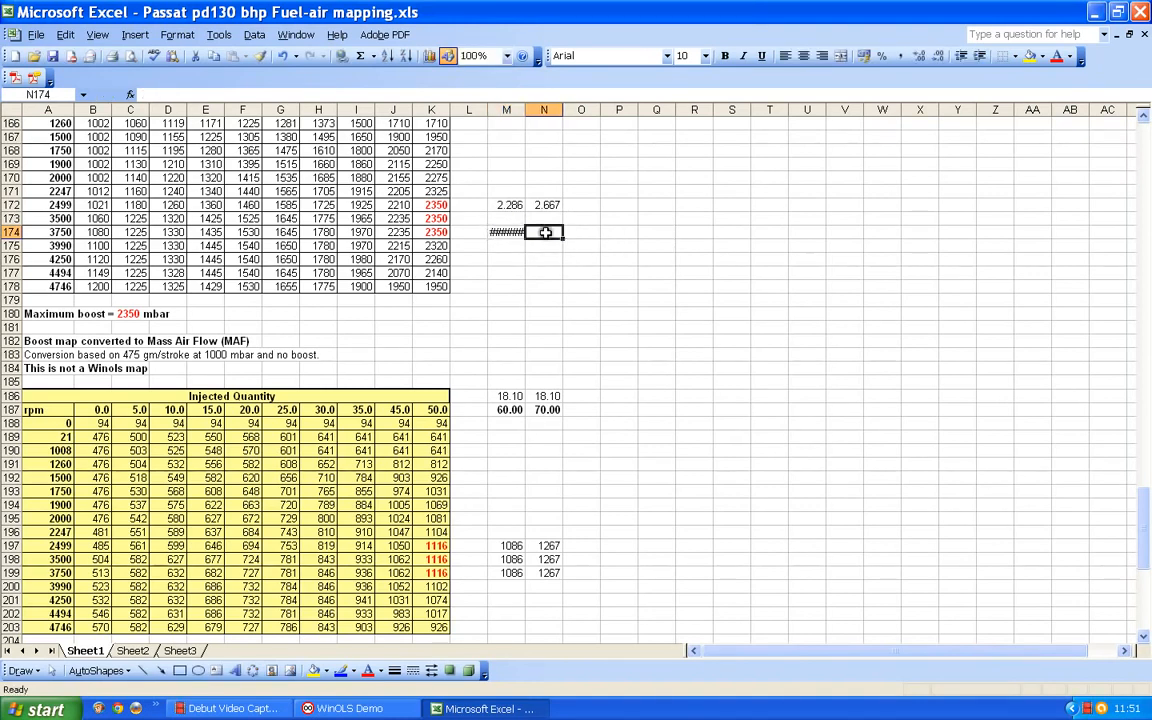
{"action": "type", "text": "26"}
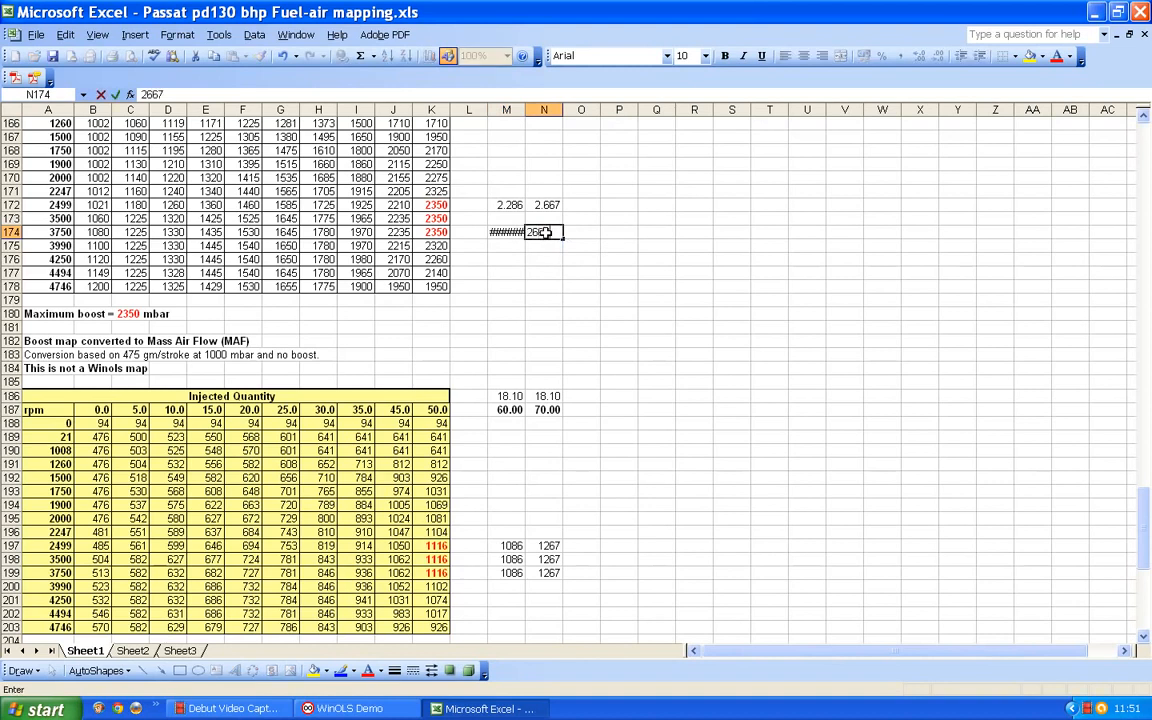
{"action": "type", "text": "67"}
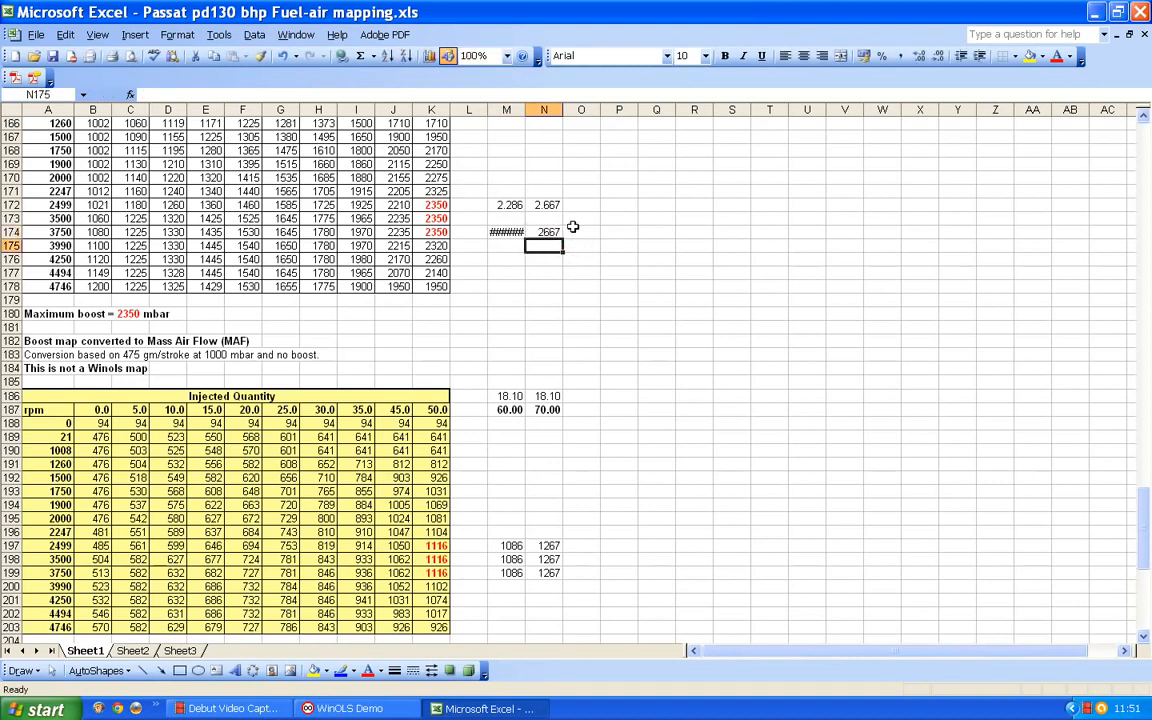
- Format M174 as Number with zero decimal places
{"action": "left_click", "coordinate": [506, 232]}
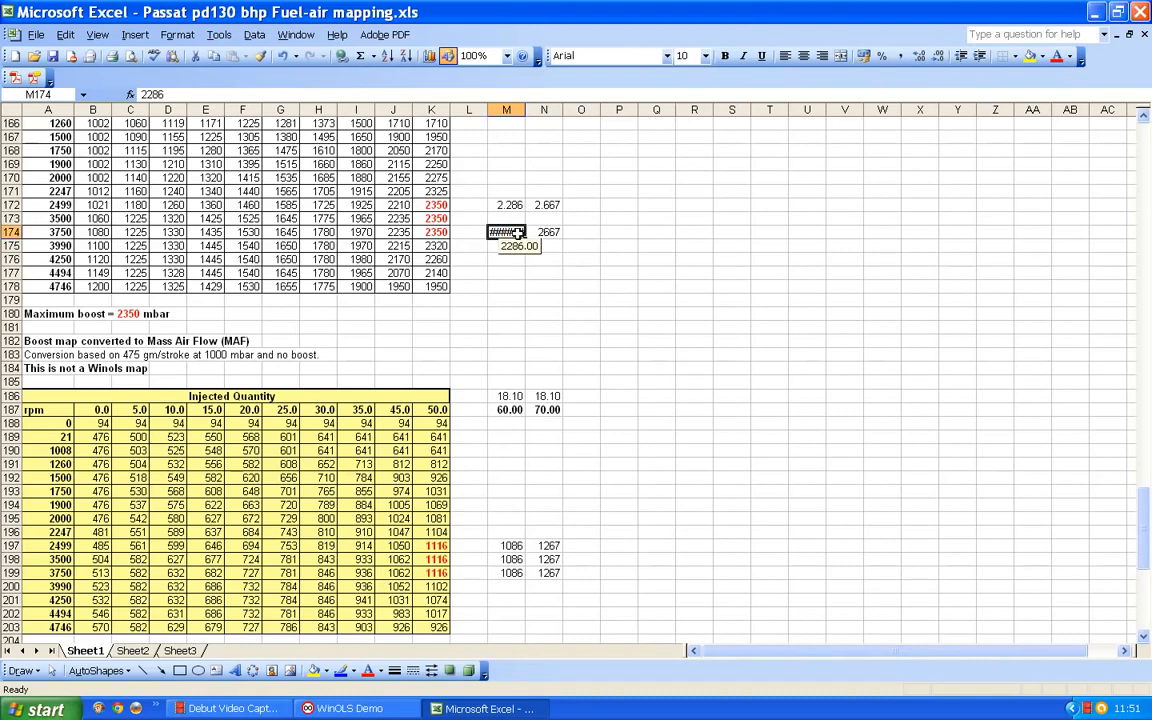
{"action": "left_click", "coordinate": [178, 35]}
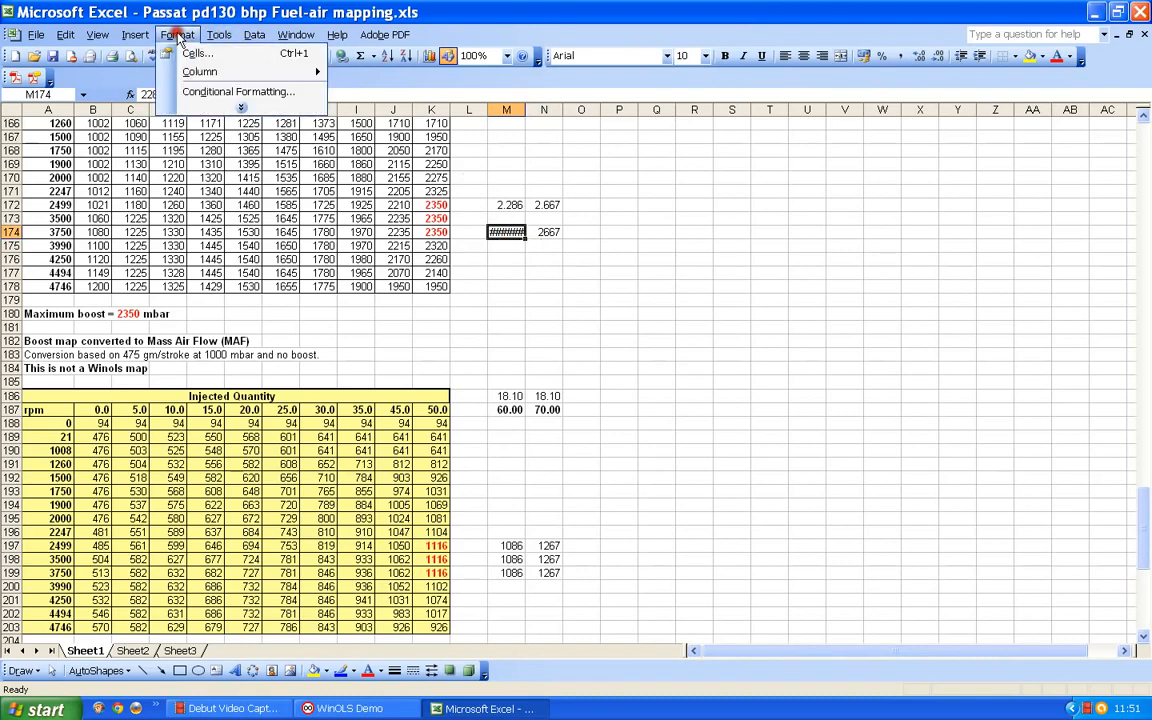
{"action": "left_click", "coordinate": [195, 55]}
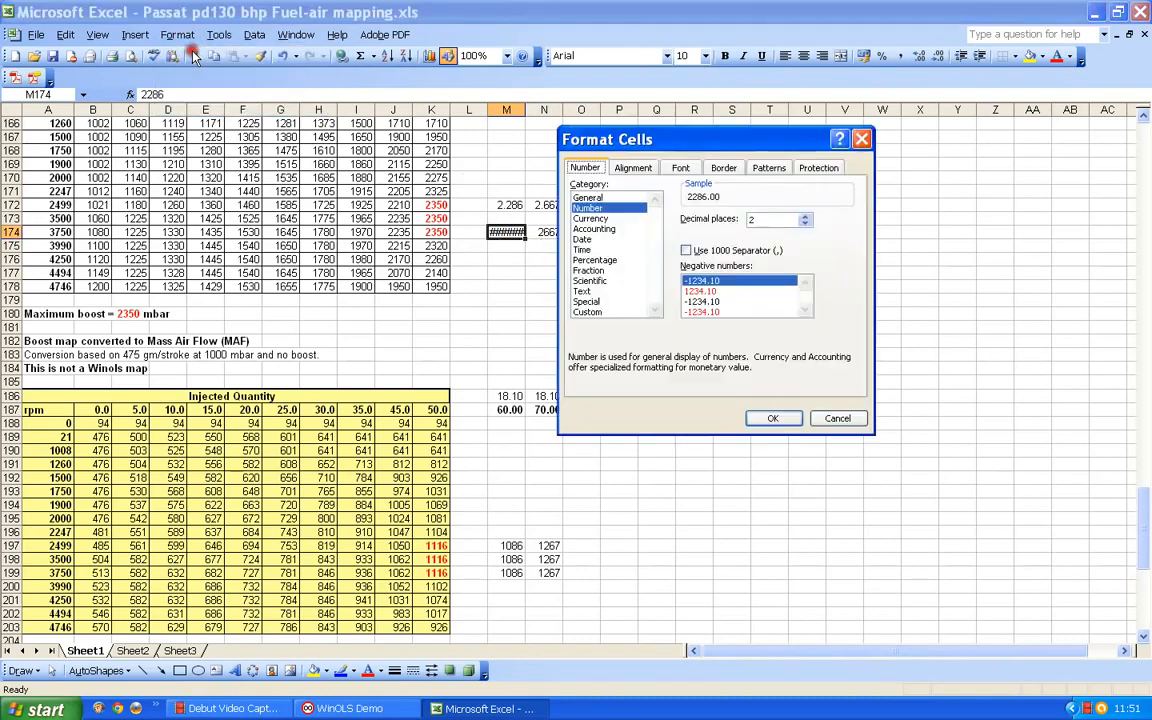
{"action": "left_click", "coordinate": [805, 224]}
{"action": "left_click", "coordinate": [805, 224]}
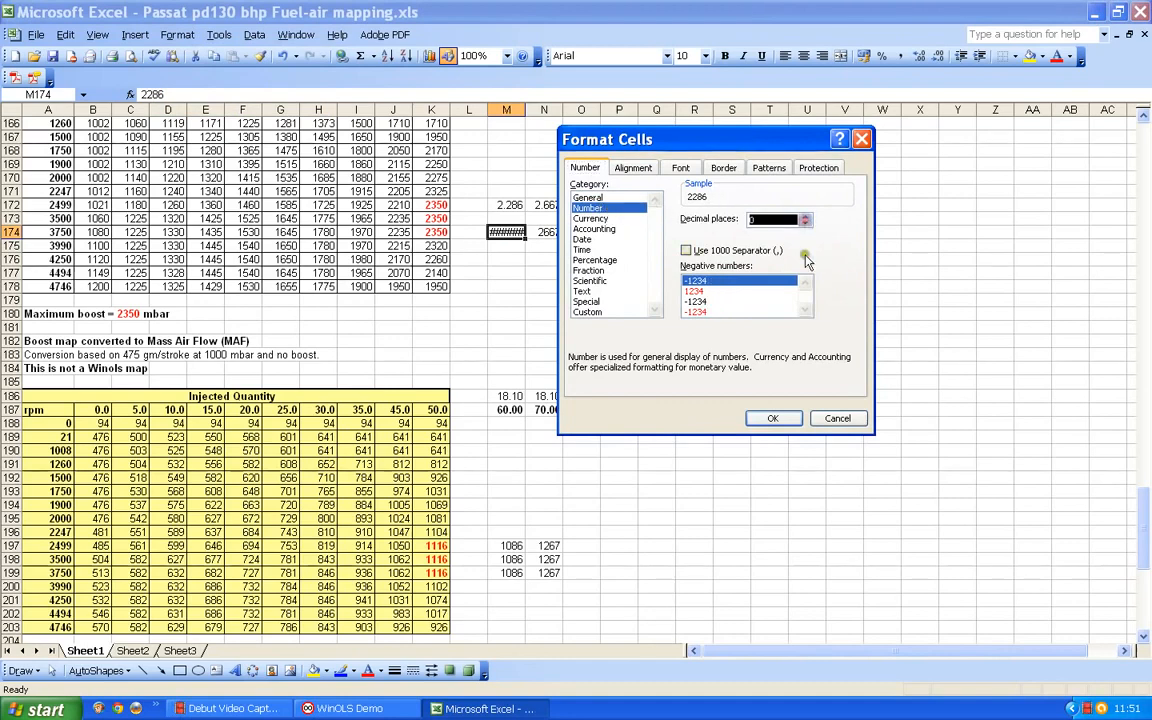
{"action": "left_click", "coordinate": [772, 418]}
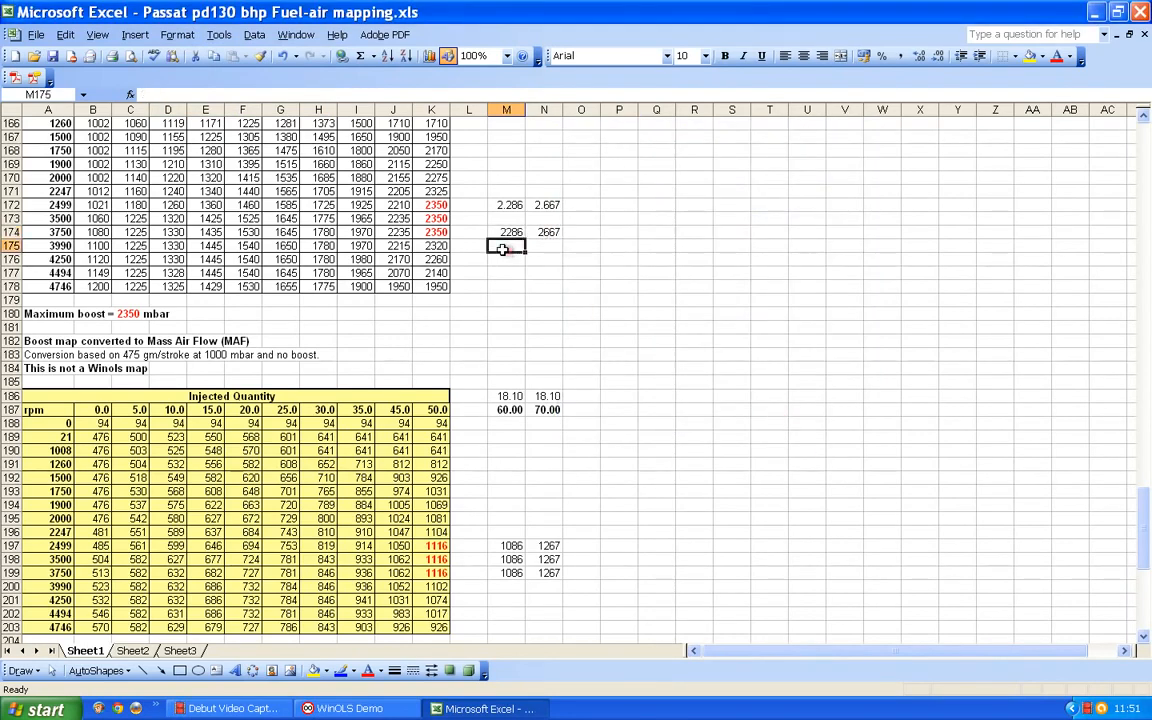
{"action": "key", "text": "Return"}
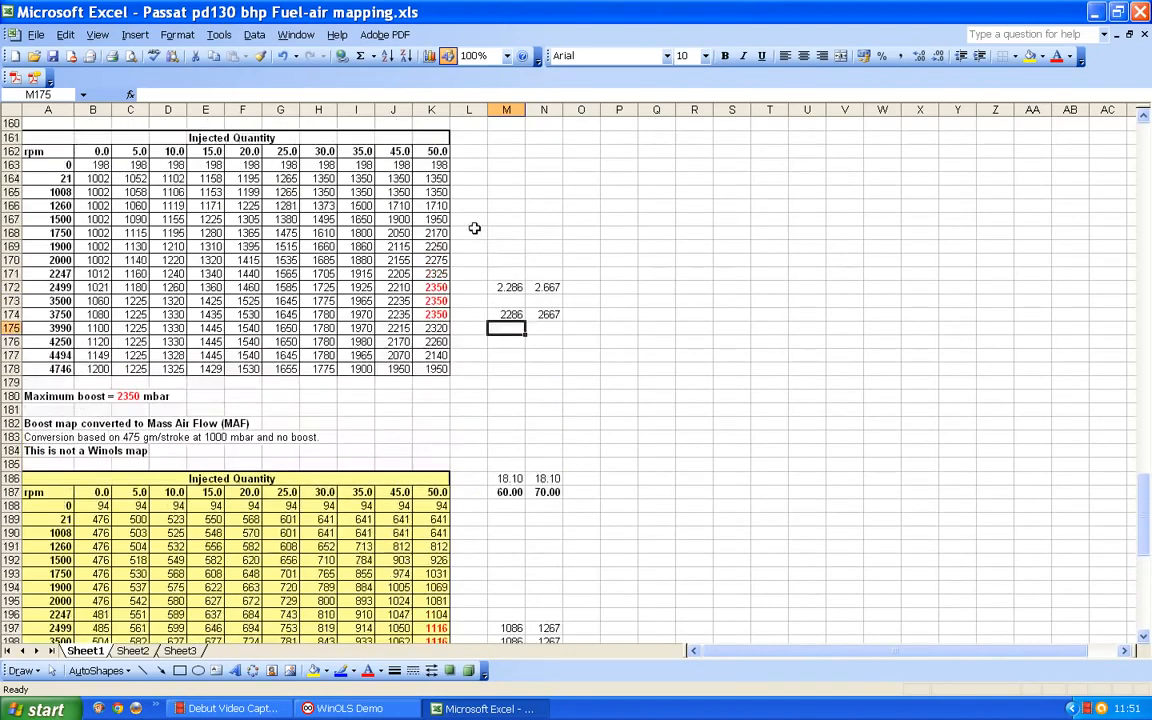
- Enter the injected quantity headings 60 in M162 and 70 in N162, on the boost map's rpm header row
{"action": "scroll", "coordinate": [478, 227], "scroll_direction": "up", "scroll_amount": 3}
{"action": "left_click", "coordinate": [507, 192]}
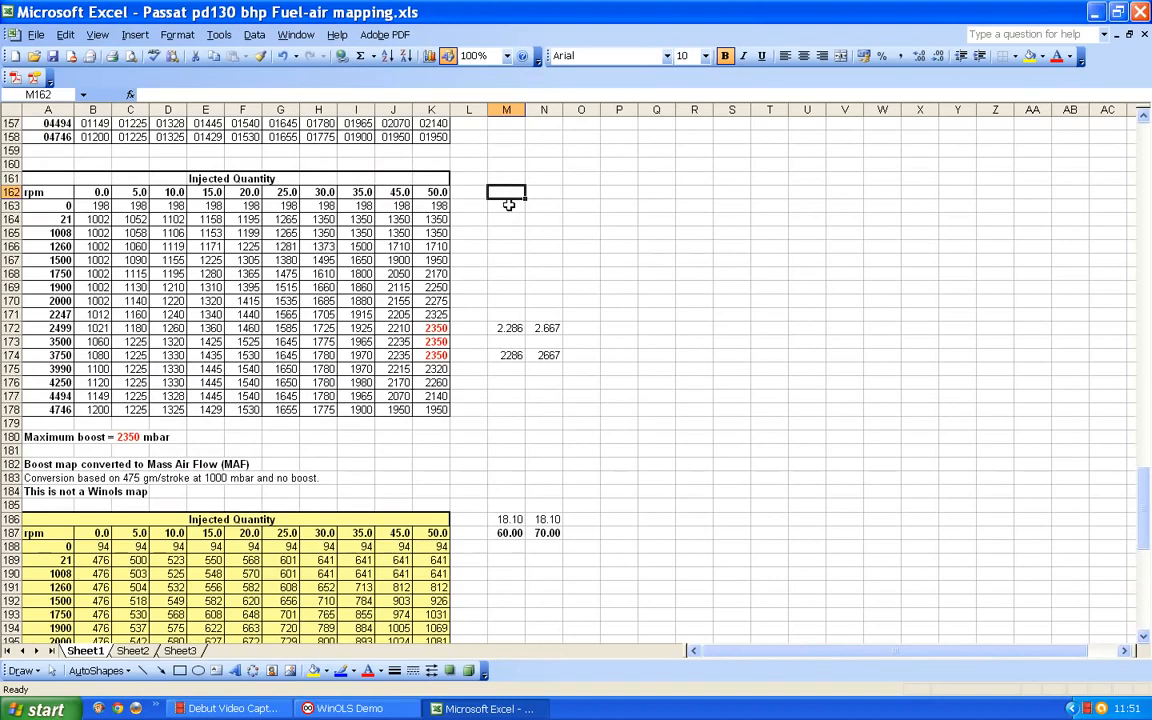
{"action": "type", "text": "60"}
{"action": "left_click", "coordinate": [548, 189]}
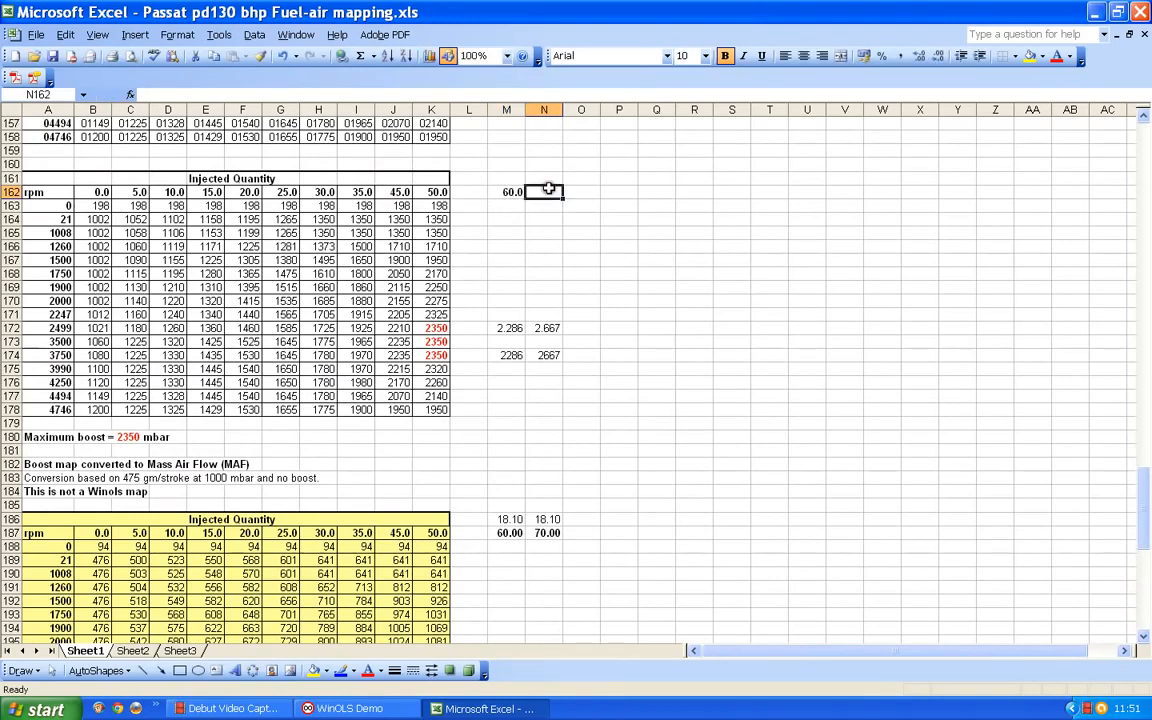
{"action": "type", "text": "70"}
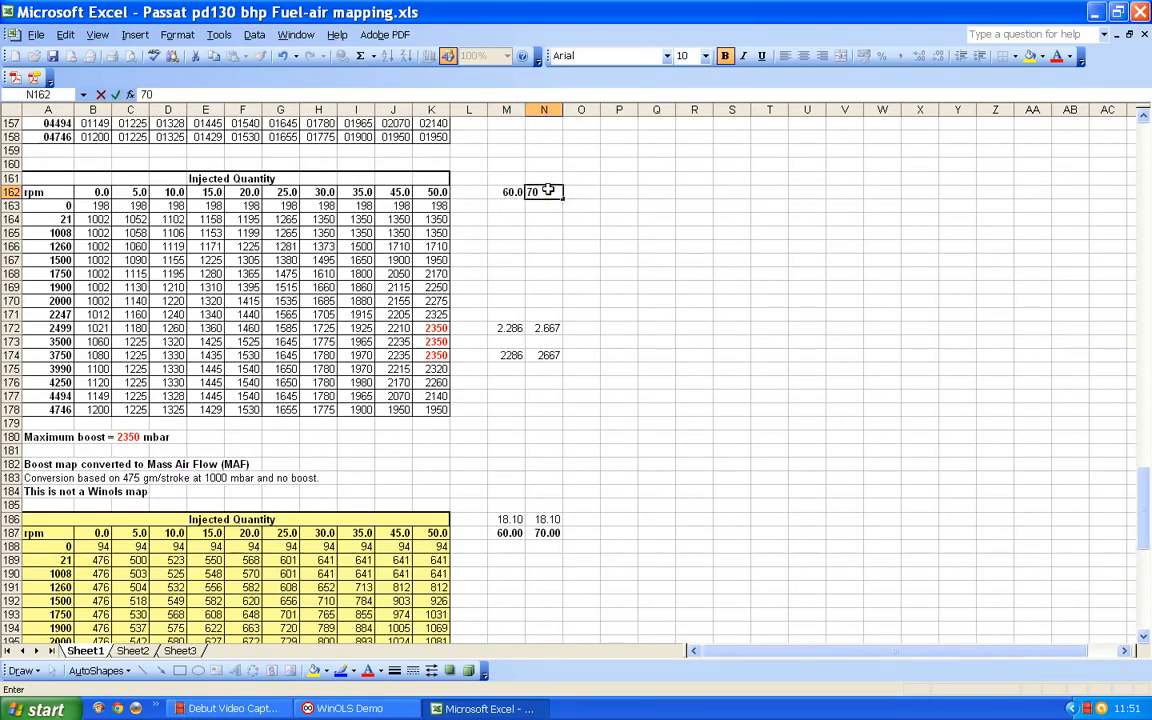
{"action": "key", "text": "Return"}
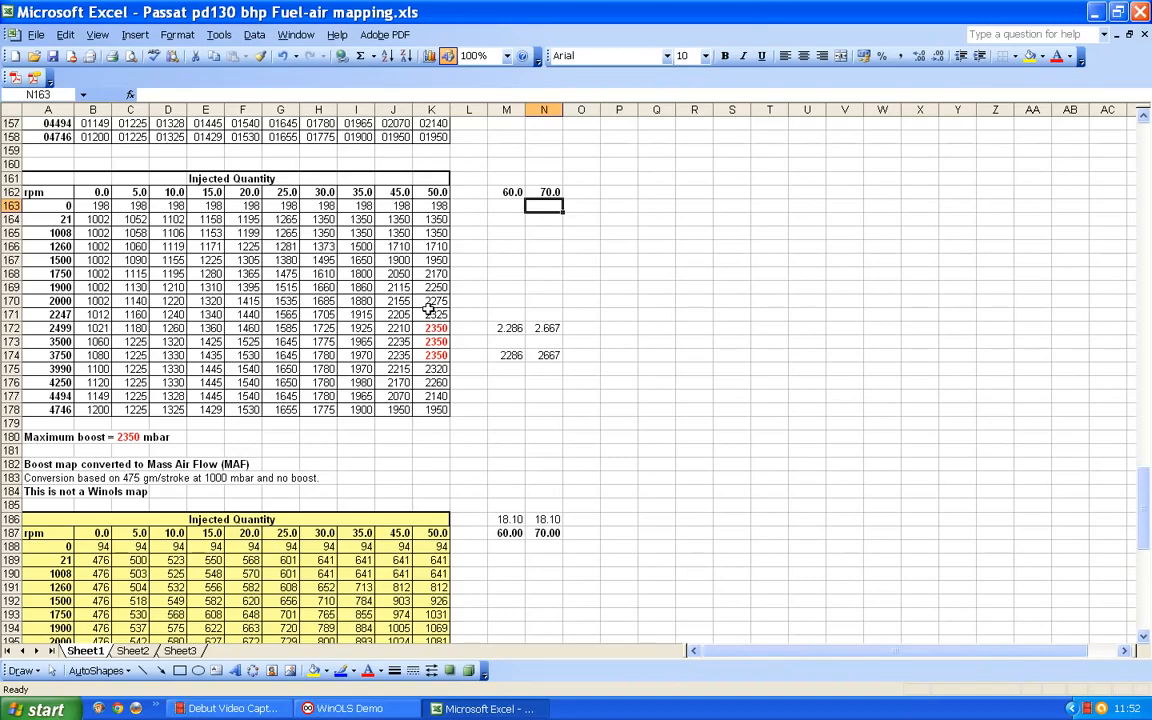
- Clear the 60 mg working values from column M beside both the boost map and the mass air flow map
{"action": "scroll", "coordinate": [432, 318], "scroll_direction": "up", "scroll_amount": 7}
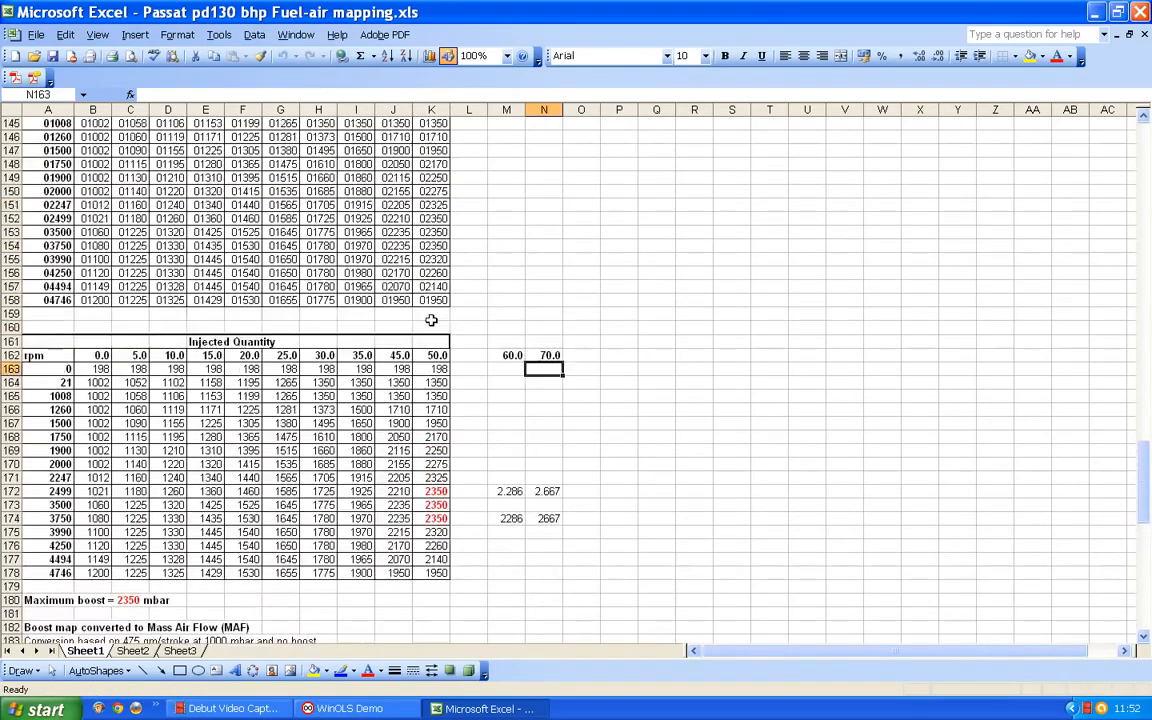
{"action": "scroll", "coordinate": [432, 318], "scroll_direction": "down", "scroll_amount": 4}
{"action": "scroll", "coordinate": [432, 318], "scroll_direction": "down", "scroll_amount": 2}
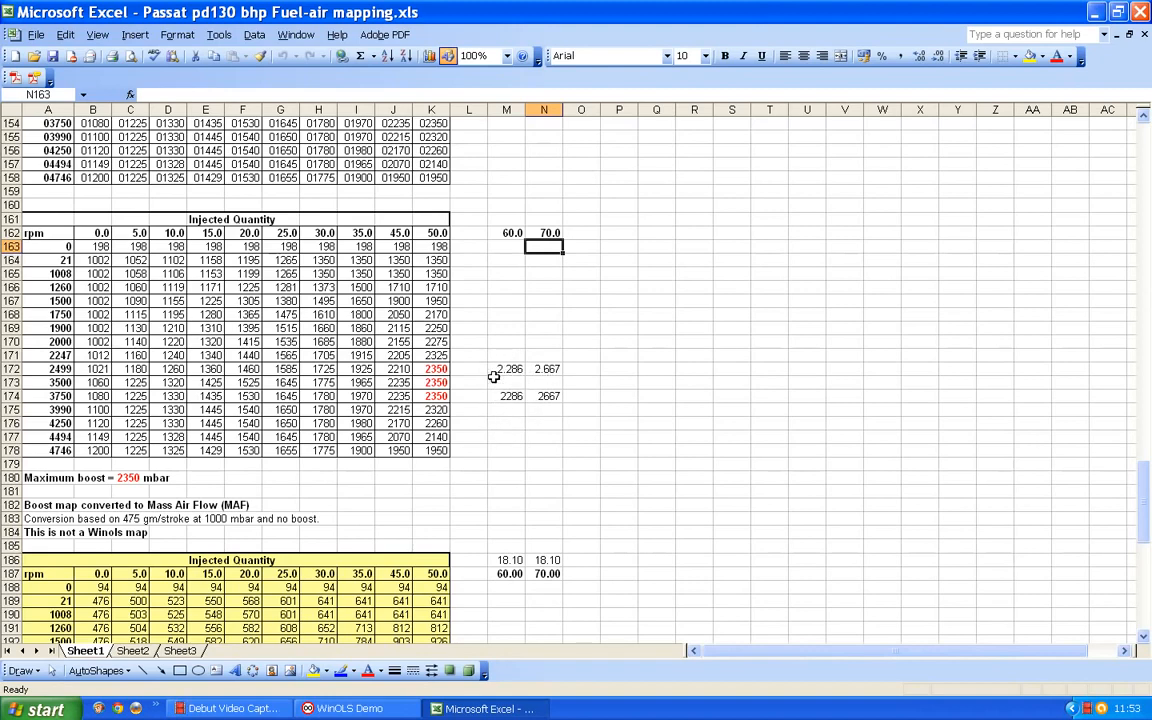
{"action": "scroll", "coordinate": [493, 375], "scroll_direction": "down", "scroll_amount": 2}
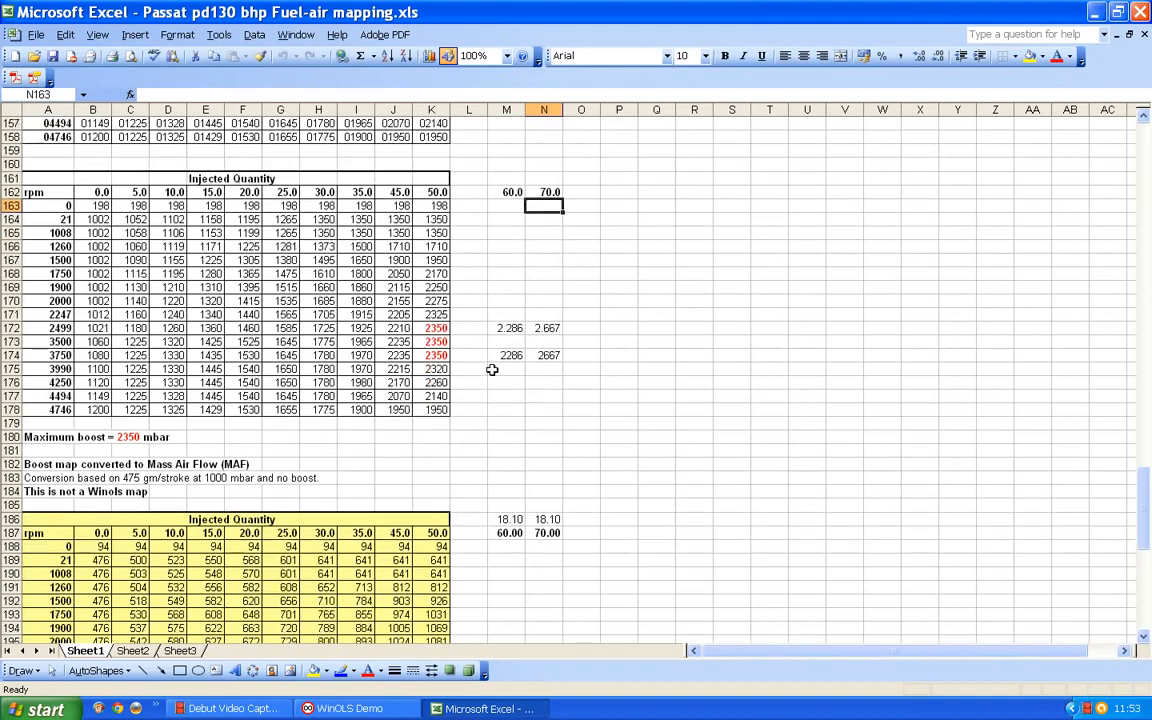
{"action": "scroll", "coordinate": [492, 370], "scroll_direction": "up", "scroll_amount": 1}
{"action": "left_click_drag", "start_coordinate": [514, 193], "coordinate": [509, 490]}
{"action": "key", "text": "Delete"}
{"action": "scroll", "coordinate": [506, 330], "scroll_direction": "down", "scroll_amount": 5}
{"action": "key", "text": "Delete"}
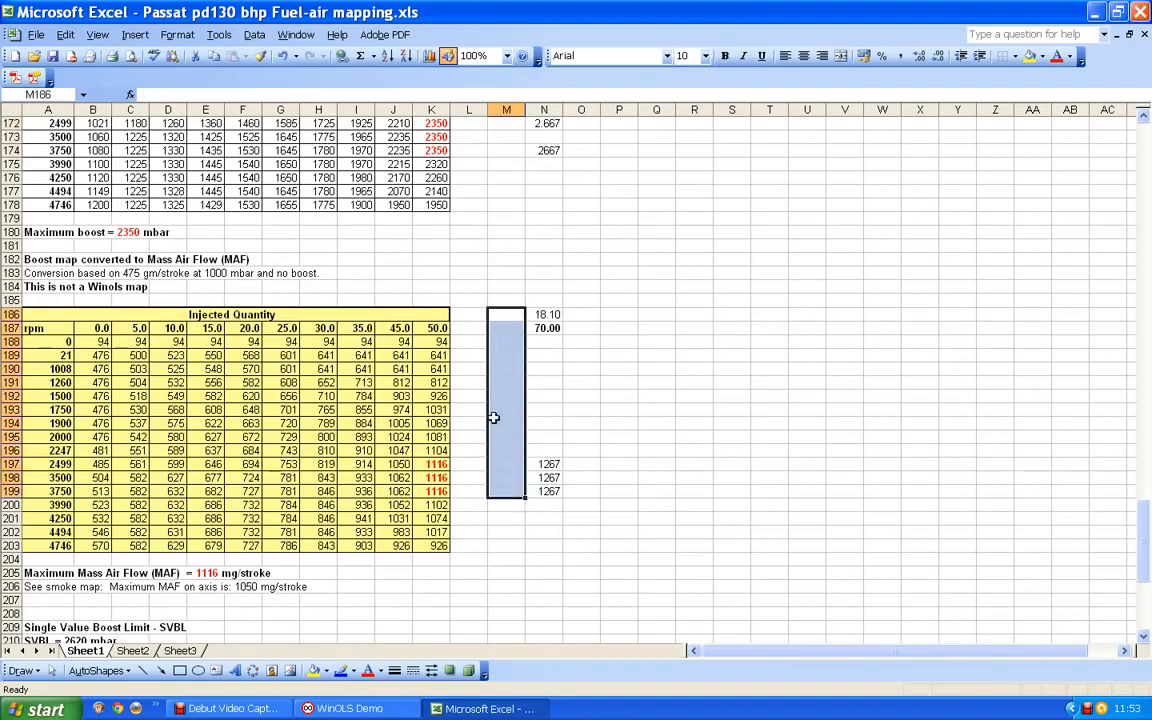
- Enter the injected quantity heading 70 in L162, directly beside the boost map's 50.0 column
{"action": "left_click", "coordinate": [544, 396]}
{"action": "scroll", "coordinate": [545, 393], "scroll_direction": "up", "scroll_amount": 4}
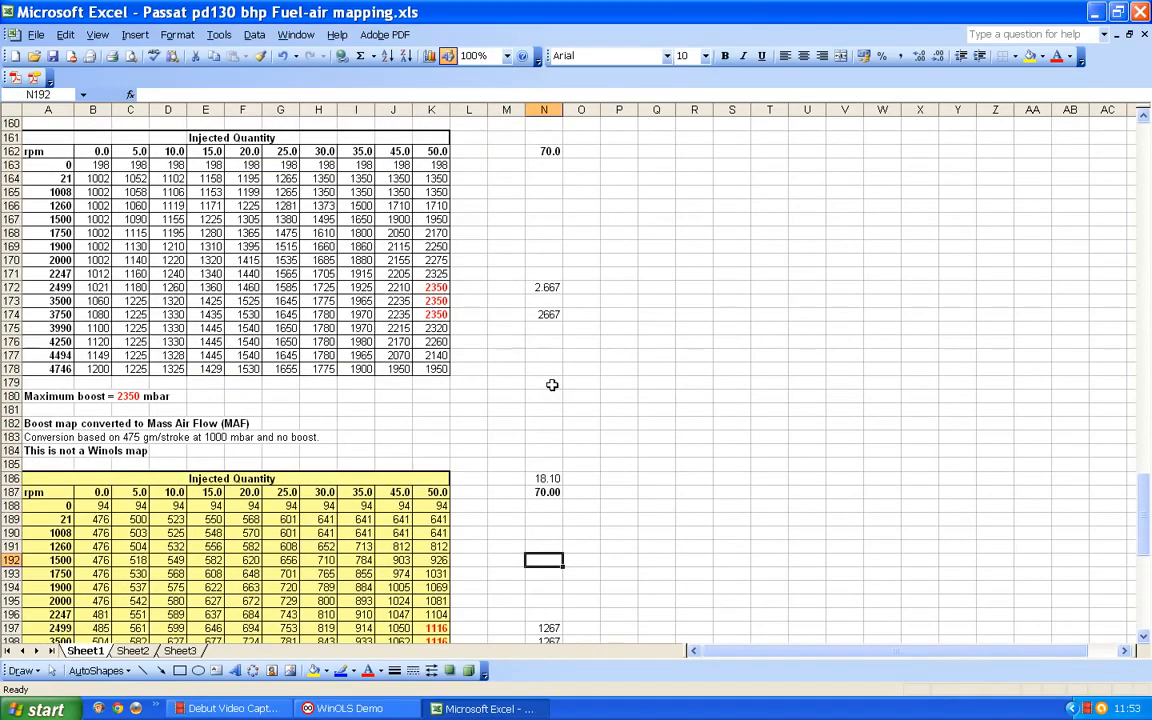
{"action": "scroll", "coordinate": [552, 383], "scroll_direction": "down", "scroll_amount": 2}
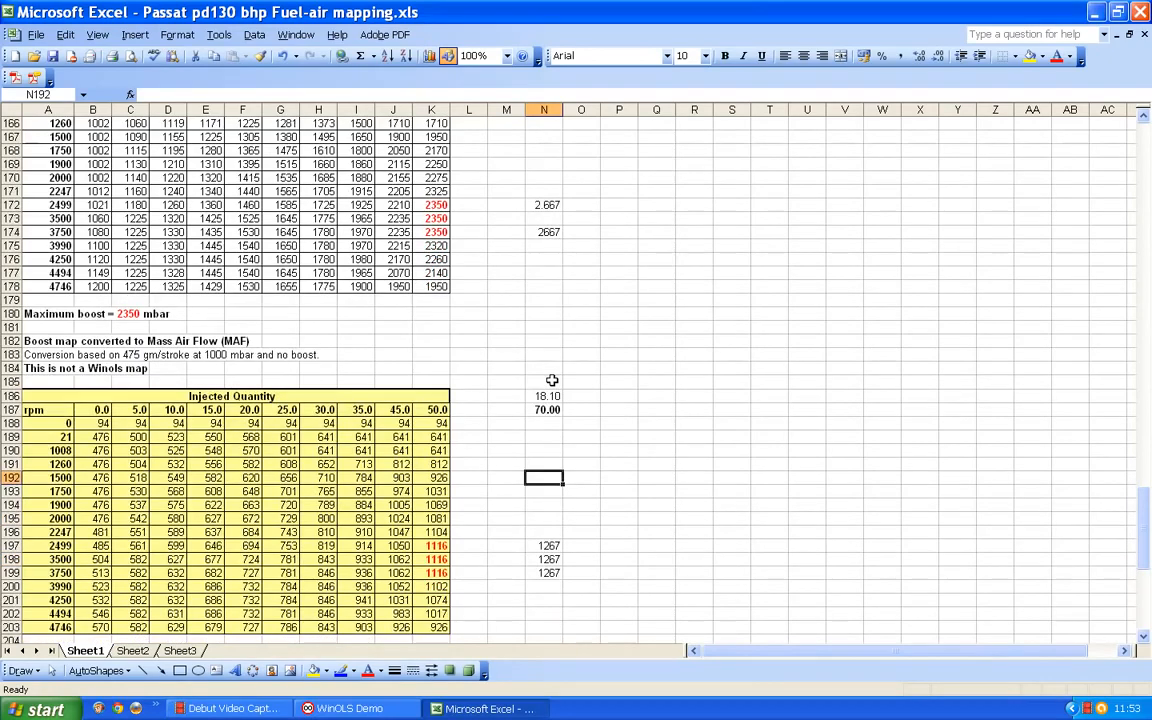
{"action": "scroll", "coordinate": [551, 380], "scroll_direction": "up", "scroll_amount": 4}
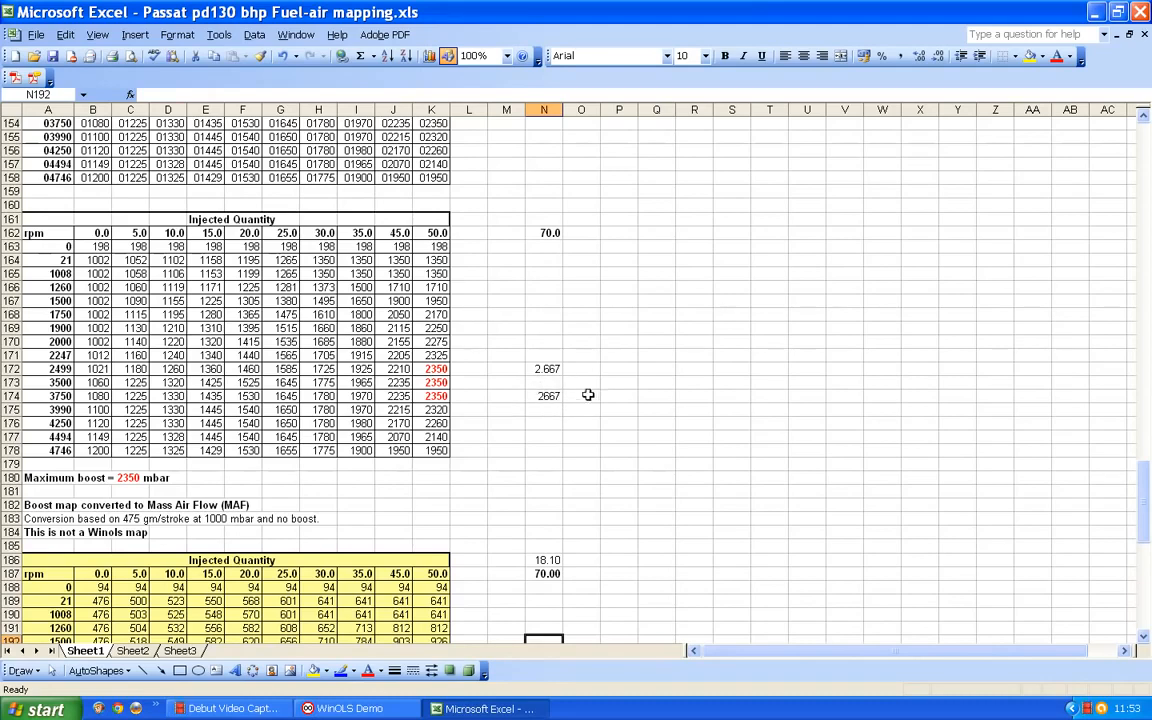
{"action": "left_click", "coordinate": [469, 233]}
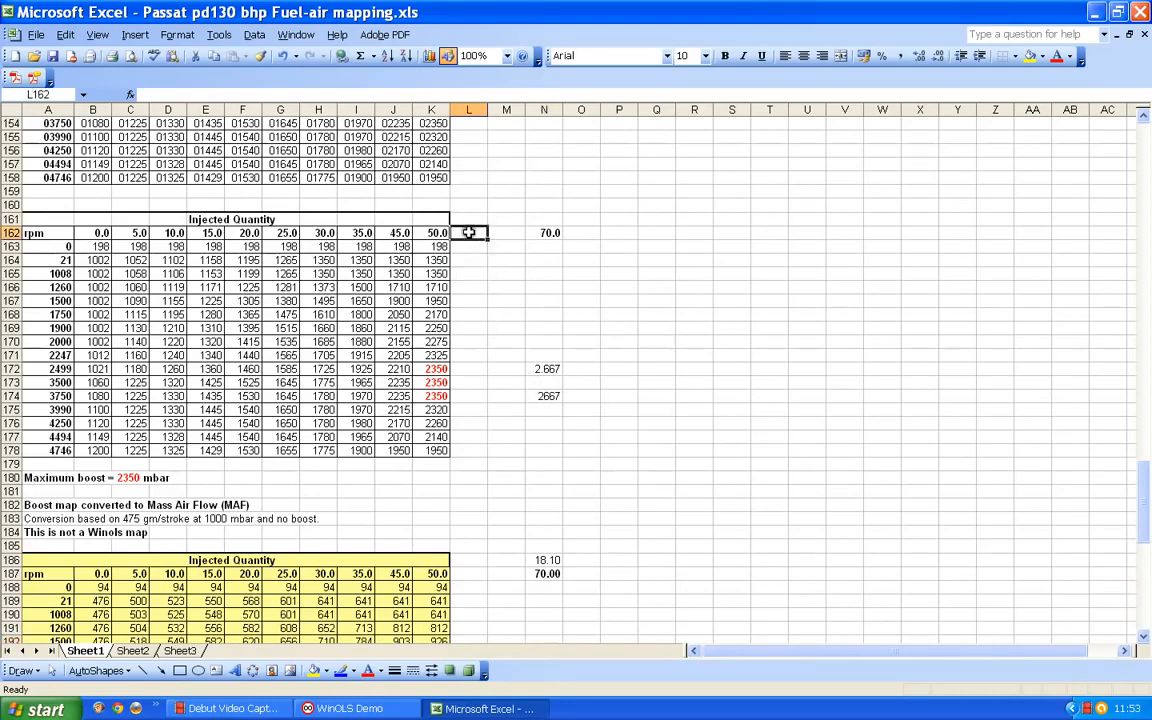
{"action": "type", "text": "70"}
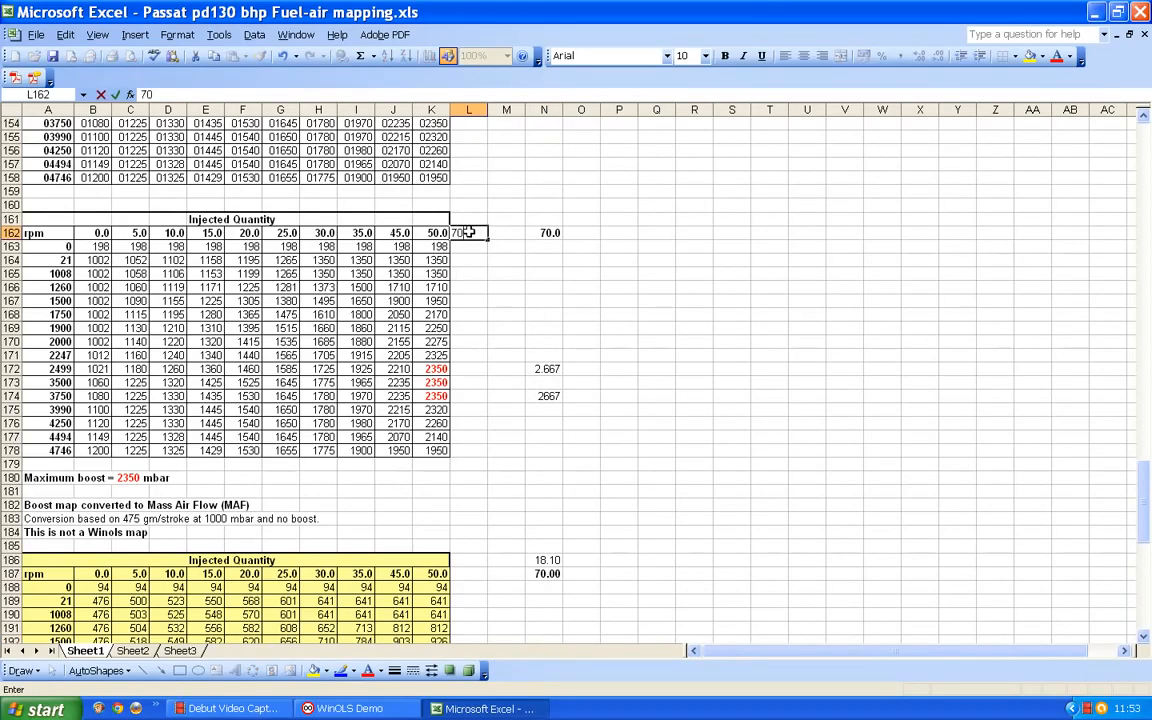
{"action": "key", "text": "Return"}
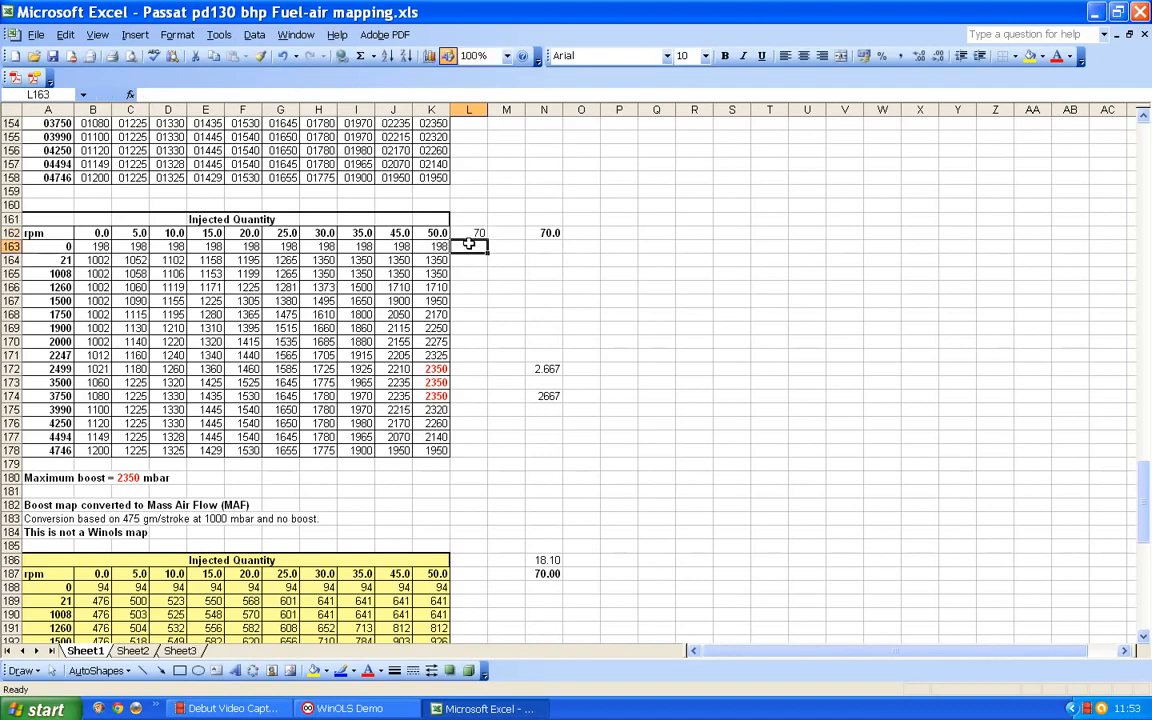
- Format the L162 heading as Number with one decimal place and make it bold
{"action": "left_click", "coordinate": [478, 232]}
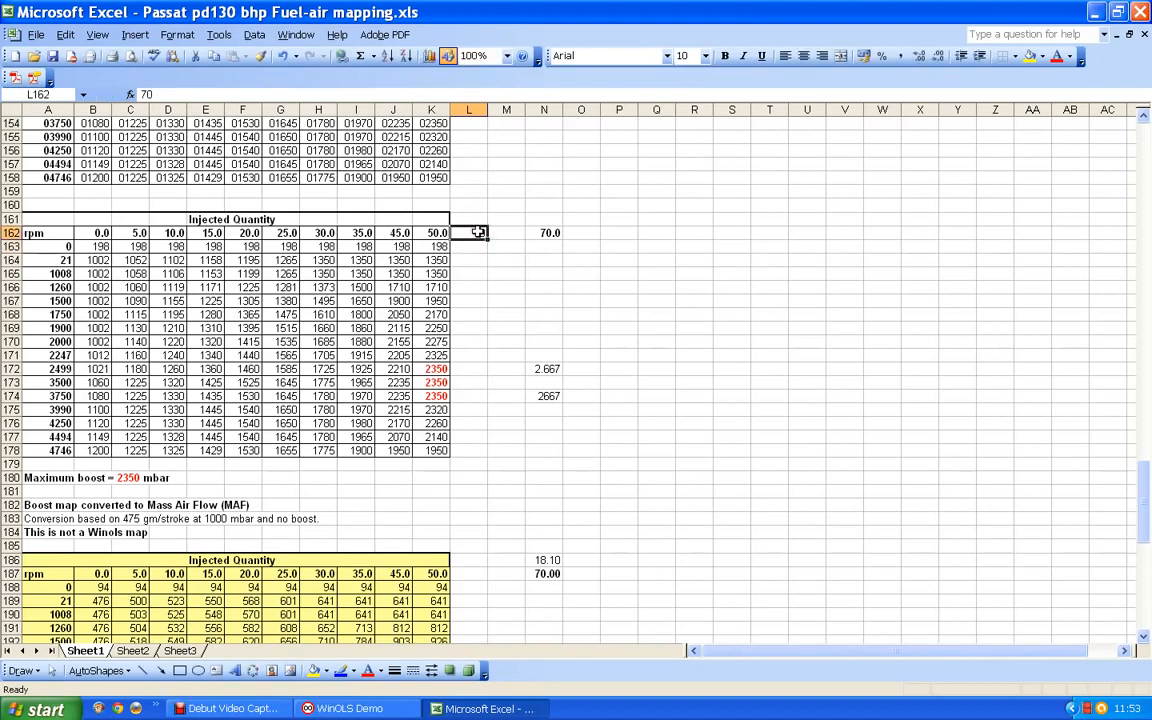
{"action": "left_click", "coordinate": [177, 34]}
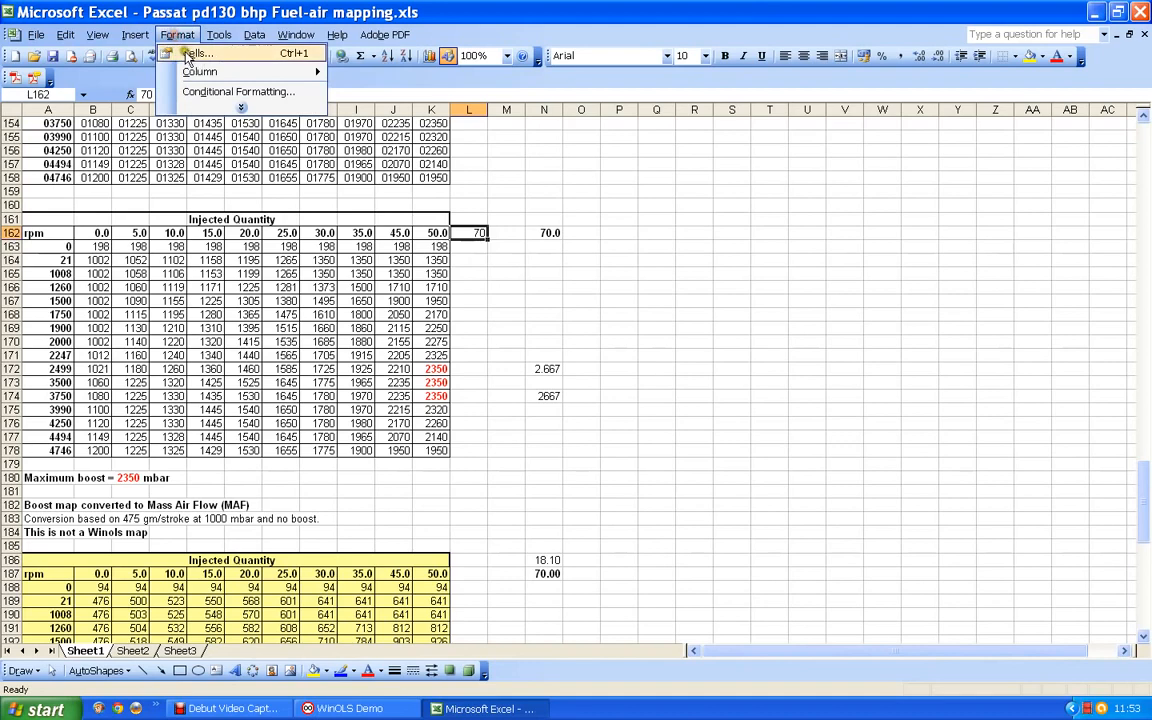
{"action": "left_click", "coordinate": [190, 54]}
{"action": "left_click", "coordinate": [593, 207]}
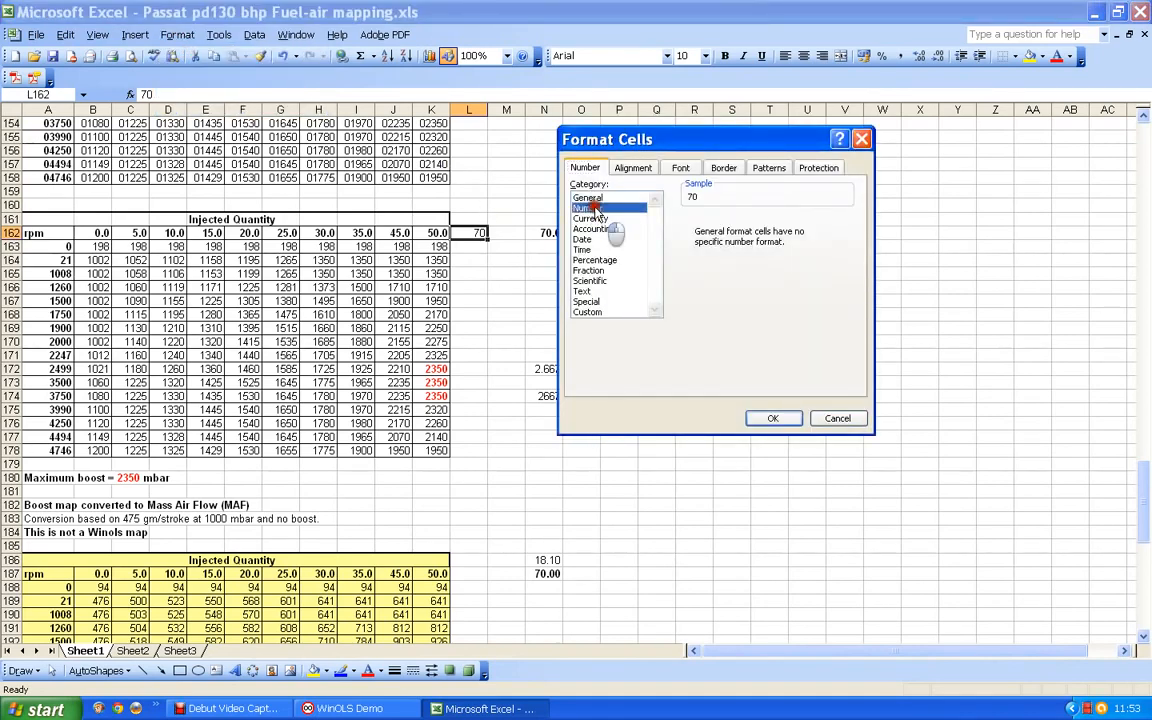
{"action": "left_click", "coordinate": [779, 419]}
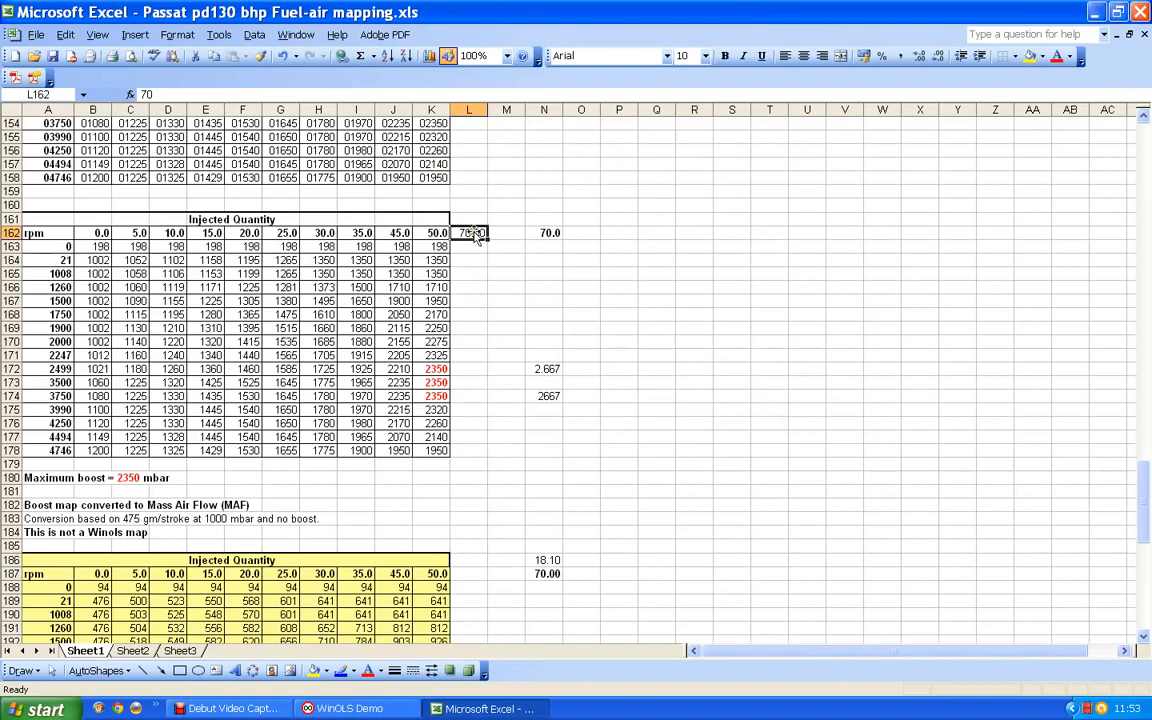
{"action": "left_click", "coordinate": [172, 35]}
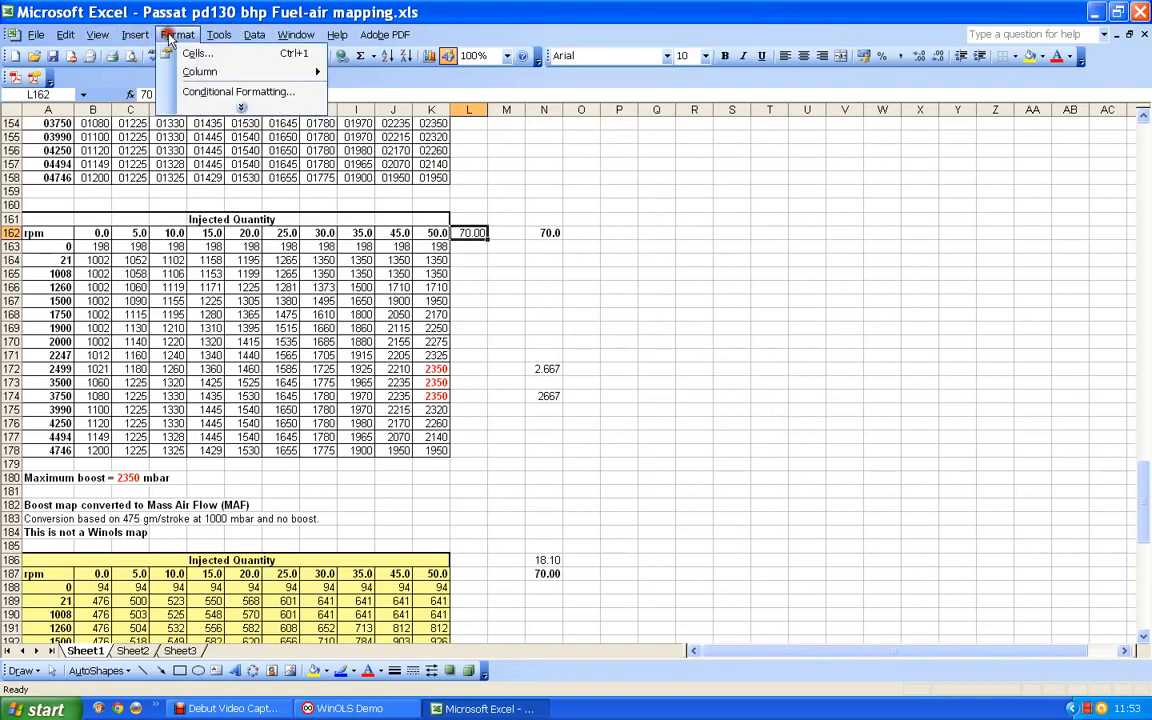
{"action": "left_click", "coordinate": [195, 53]}
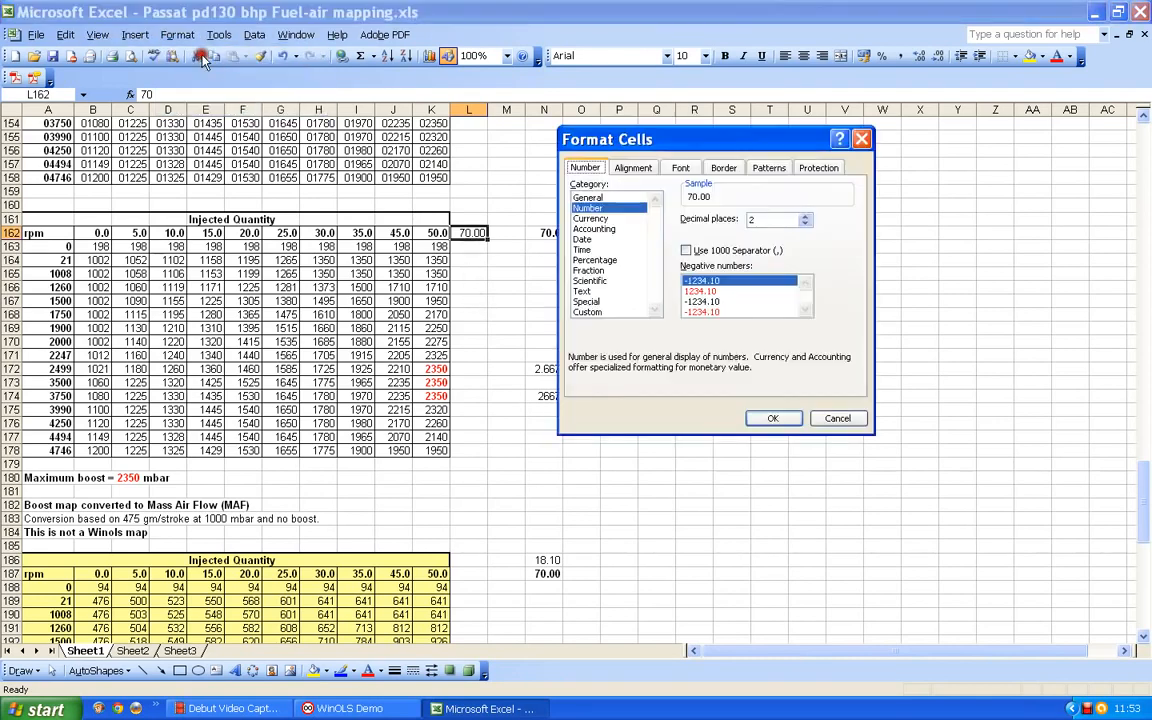
{"action": "left_click", "coordinate": [801, 226]}
{"action": "left_click", "coordinate": [775, 416]}
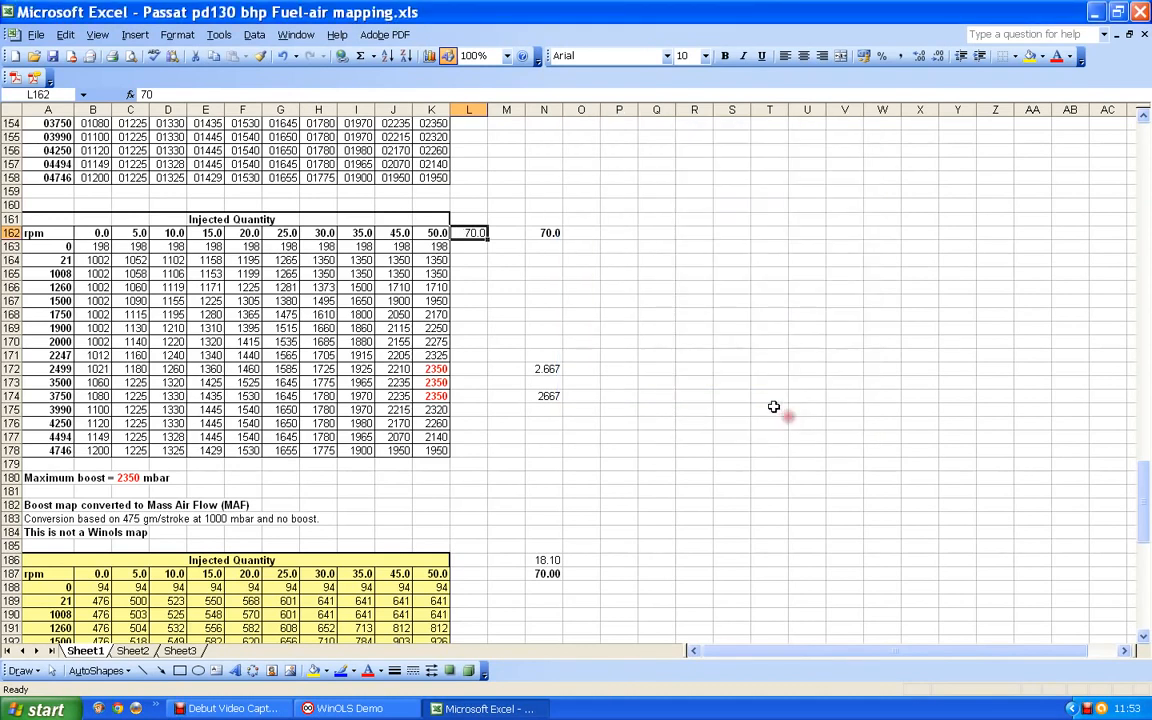
{"action": "key", "text": "ctrl+b"}
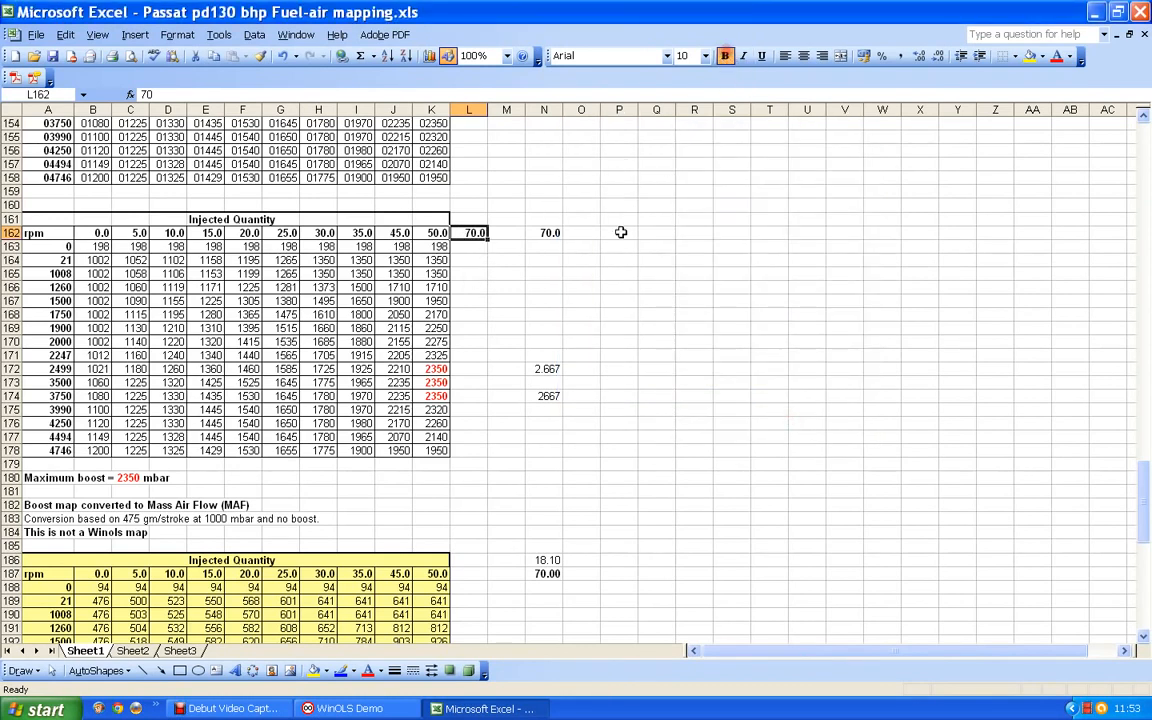
- Clear the duplicate 70 mg heading from N162
{"action": "left_click", "coordinate": [494, 261]}
{"action": "left_click", "coordinate": [478, 259]}
{"action": "left_click", "coordinate": [477, 236]}
{"action": "left_click", "coordinate": [547, 232]}
{"action": "key", "text": "BackSpace"}
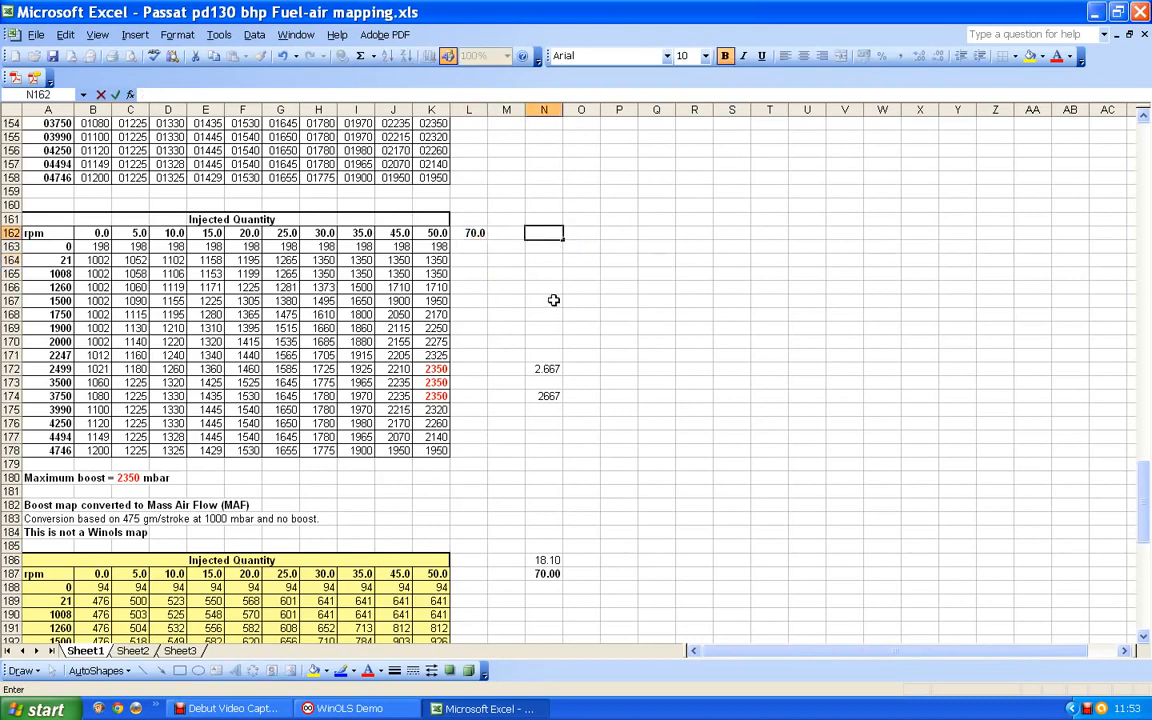
- Enter the boost pressure 2667 in L172, on the 2499 rpm row of the 70 mg column
{"action": "left_click", "coordinate": [467, 369]}
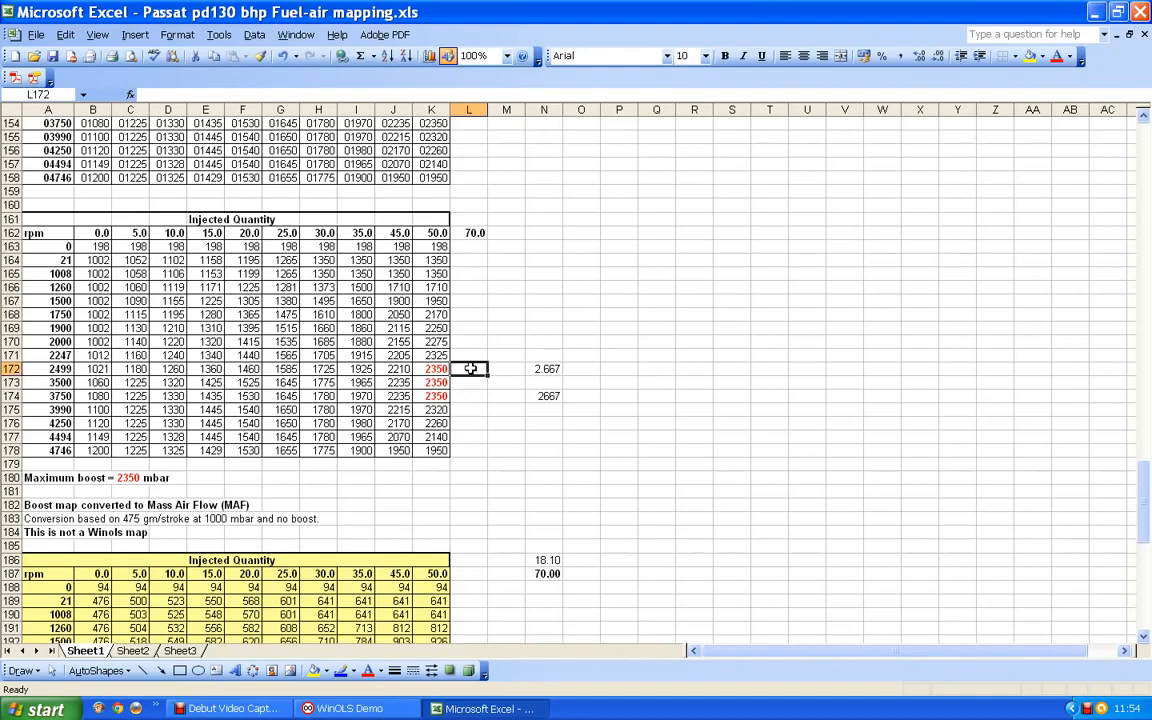
{"action": "type", "text": "26"}
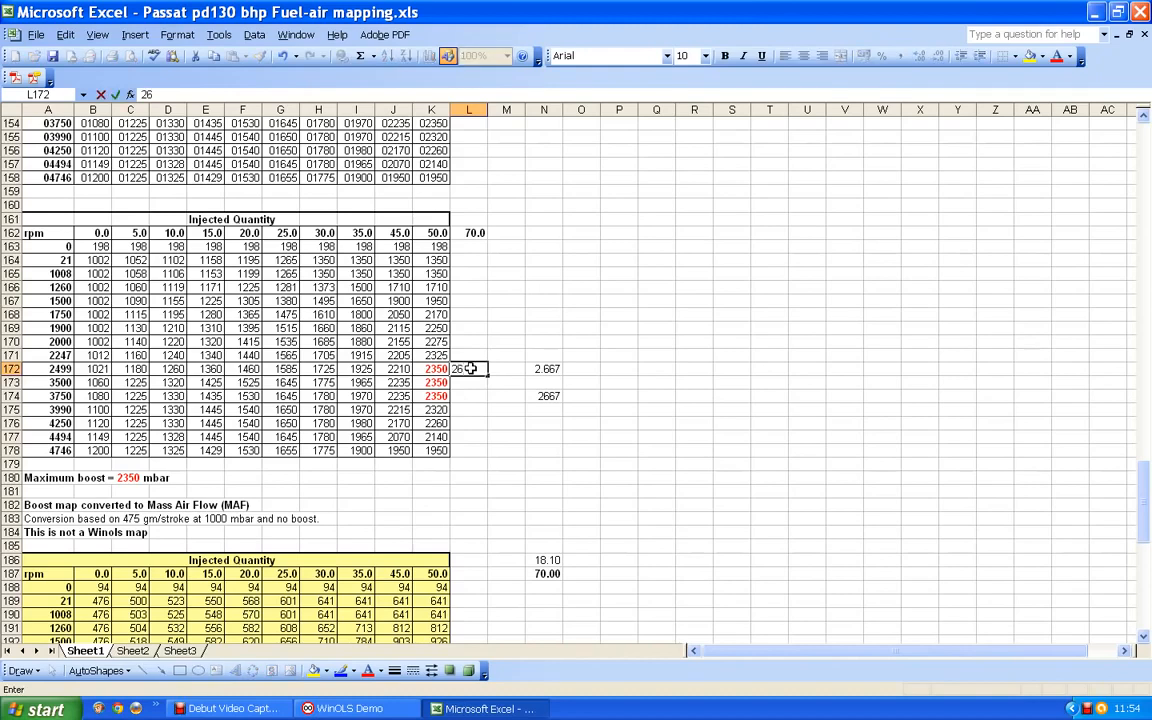
{"action": "type", "text": "67"}
- Clear the boost ratio in N172 and the boost pressure in N174
{"action": "left_click", "coordinate": [555, 369]}
{"action": "key", "text": "Delete"}
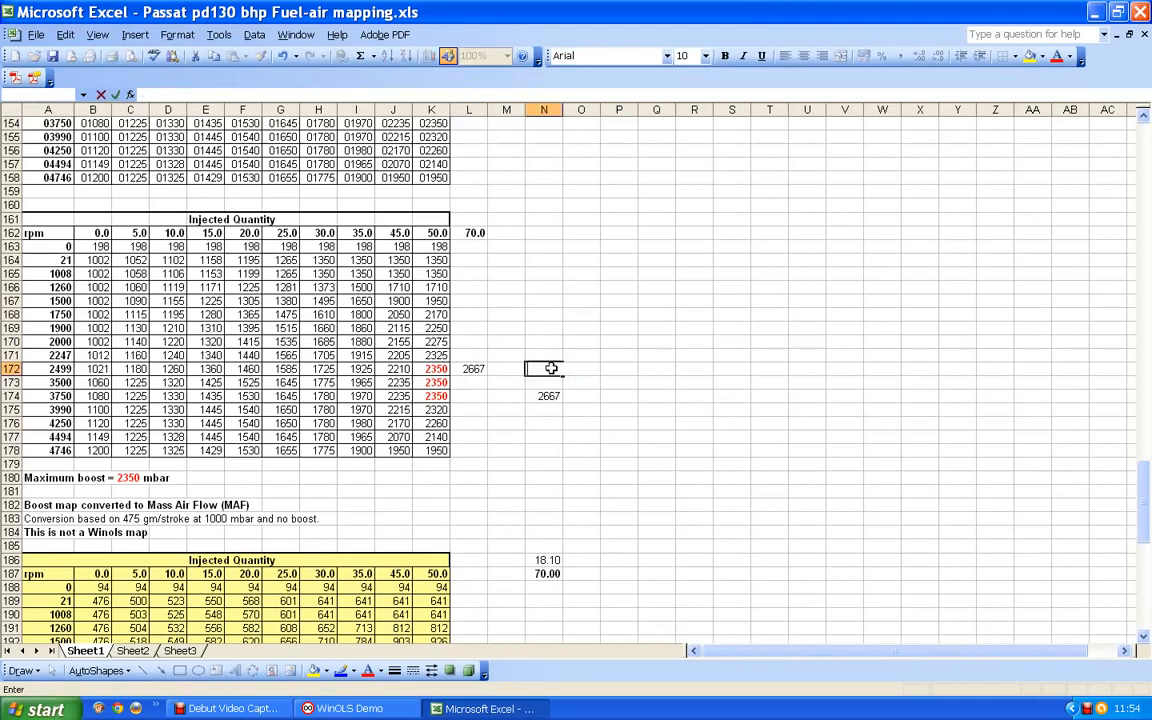
{"action": "left_click", "coordinate": [549, 397]}
{"action": "scroll", "coordinate": [556, 398], "scroll_direction": "down", "scroll_amount": 2}
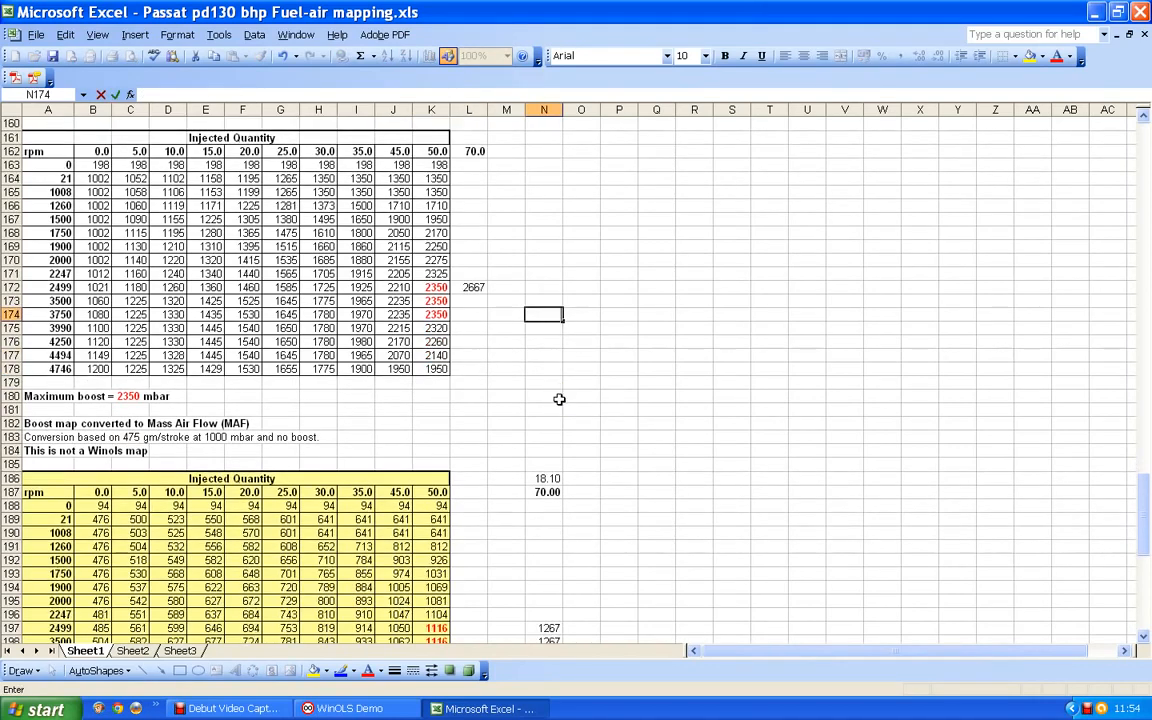
- Clear the 70 mg working values in N186, N187 and N197:N199 beside the mass air flow map
{"action": "left_click", "coordinate": [548, 478]}
{"action": "left_click", "coordinate": [550, 492]}
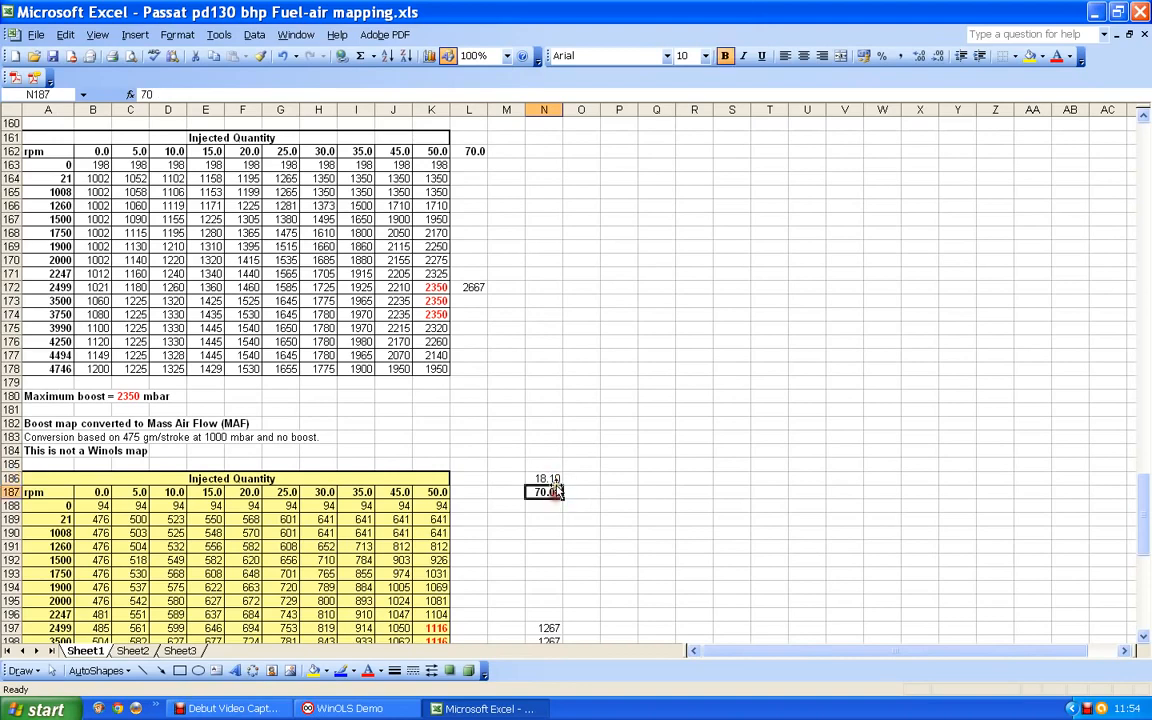
{"action": "left_click", "coordinate": [548, 479]}
{"action": "key", "text": "Delete"}
{"action": "left_click", "coordinate": [553, 492]}
{"action": "scroll", "coordinate": [548, 496], "scroll_direction": "down", "scroll_amount": 5}
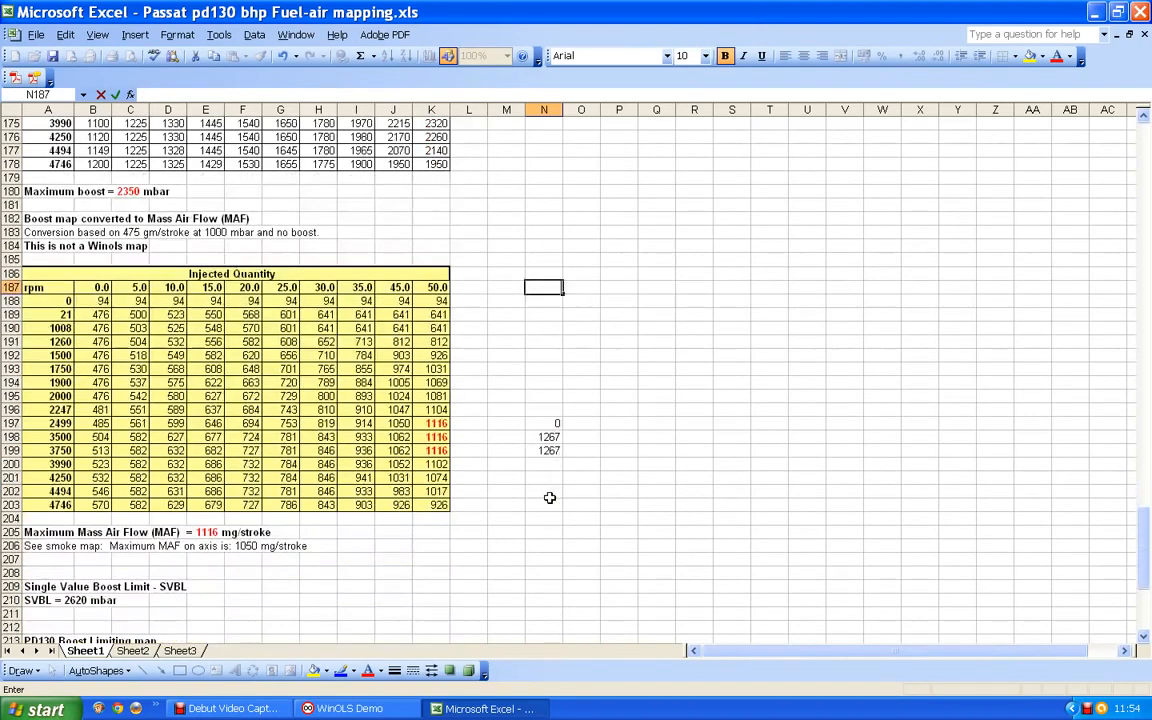
{"action": "left_click", "coordinate": [551, 423]}
{"action": "key", "text": "BackSpace"}
{"action": "left_click", "coordinate": [550, 438]}
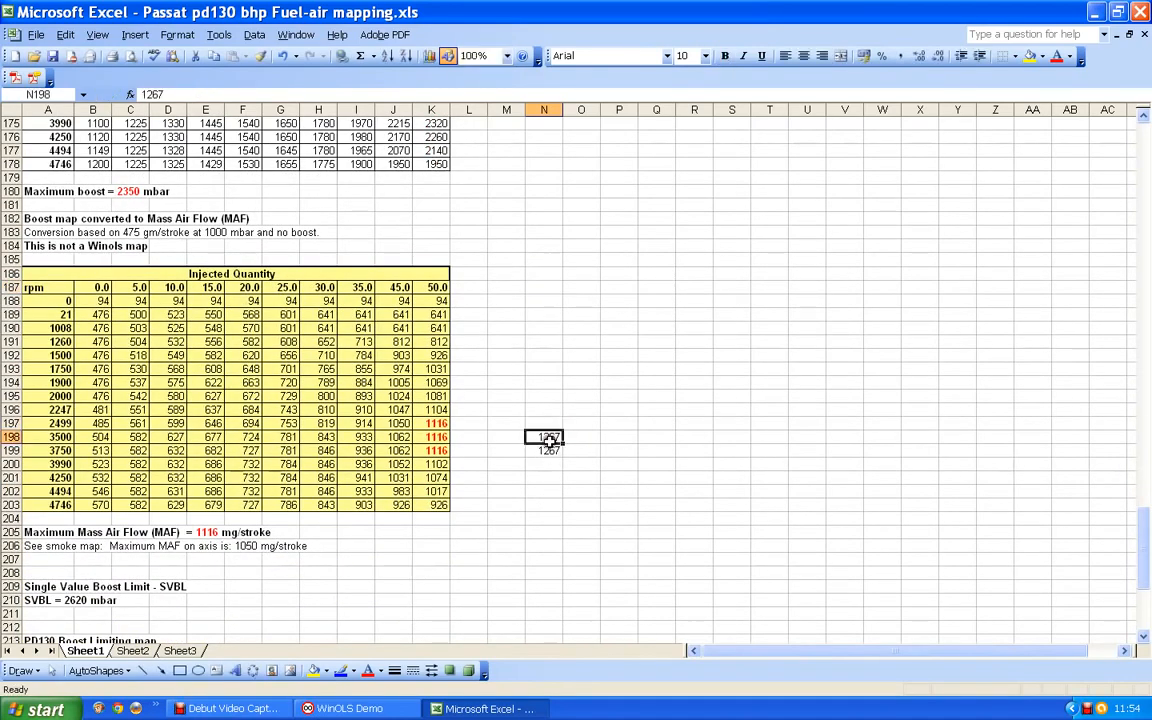
{"action": "key", "text": "BackSpace"}
{"action": "left_click", "coordinate": [550, 452]}
{"action": "key", "text": "BackSpace"}
{"action": "left_click", "coordinate": [550, 427]}
- Enter the boost pressure 2667 in L173 and L174, on the 3500 and 3750 rpm rows of the 70 mg column
{"action": "scroll", "coordinate": [533, 379], "scroll_direction": "up", "scroll_amount": 8}
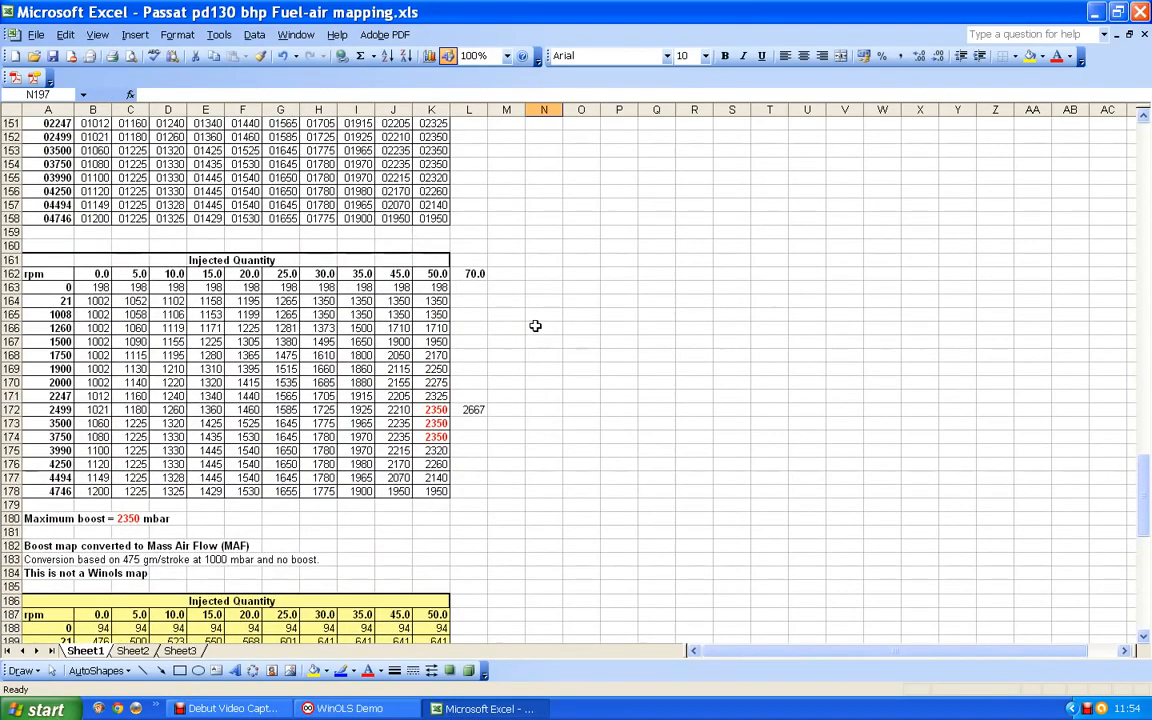
{"action": "scroll", "coordinate": [535, 326], "scroll_direction": "down", "scroll_amount": 2}
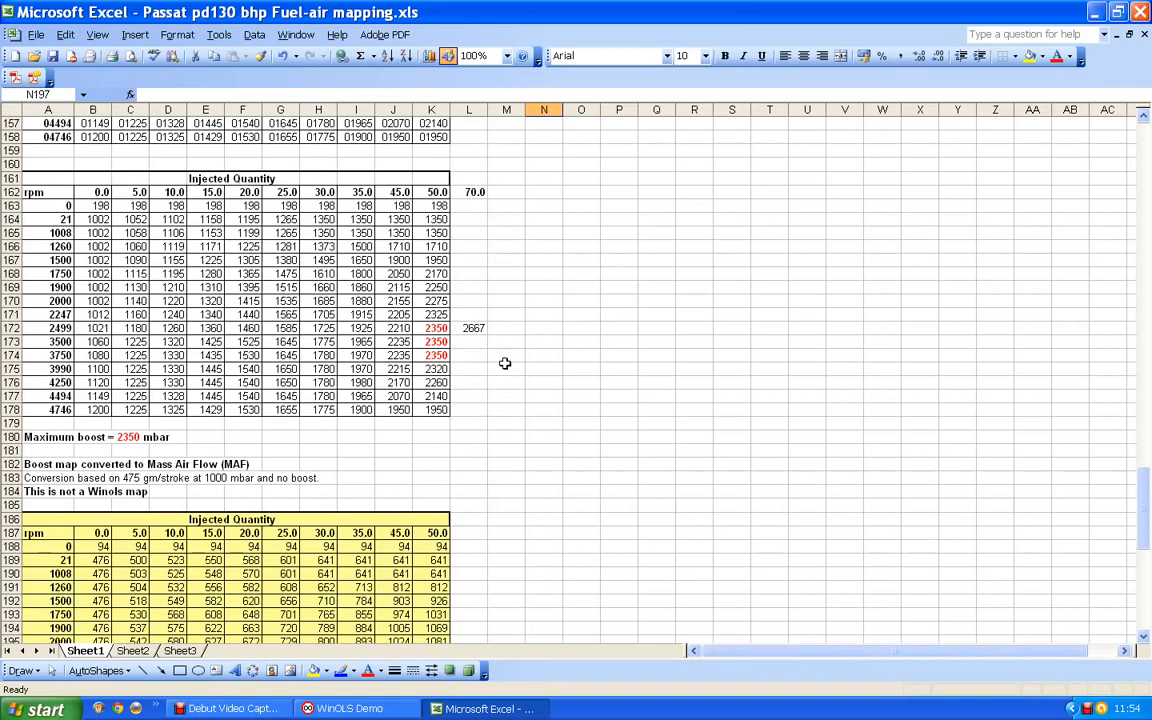
{"action": "left_click", "coordinate": [468, 343]}
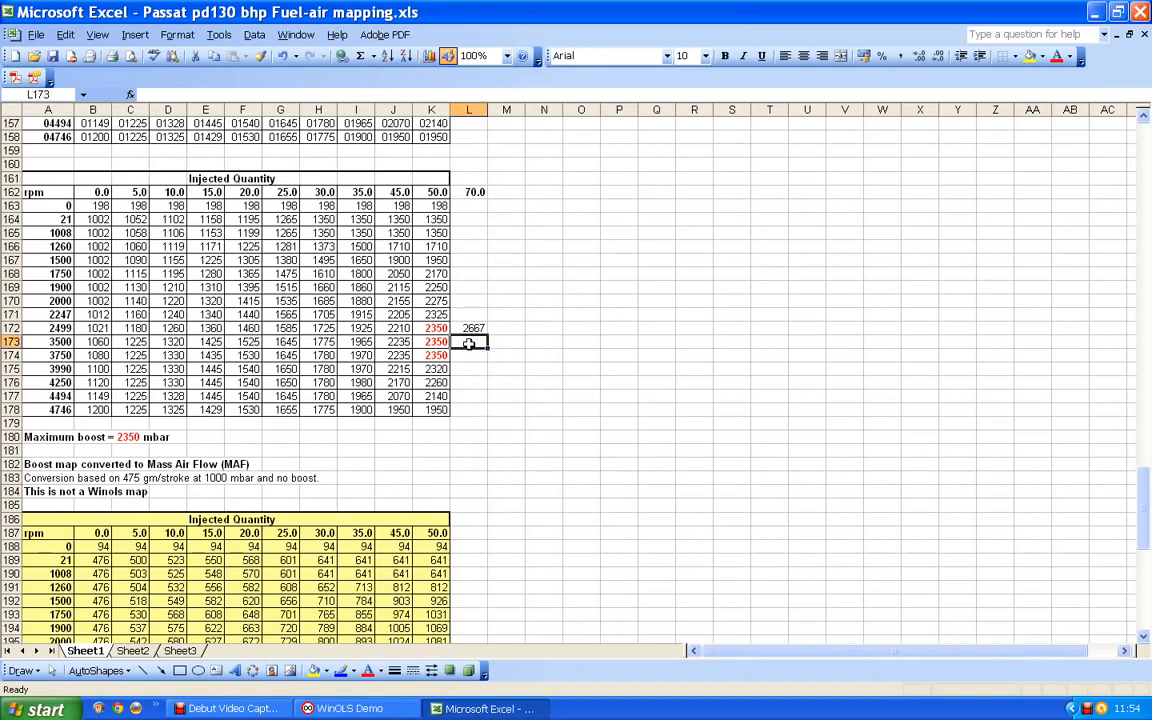
{"action": "type", "text": "2667"}
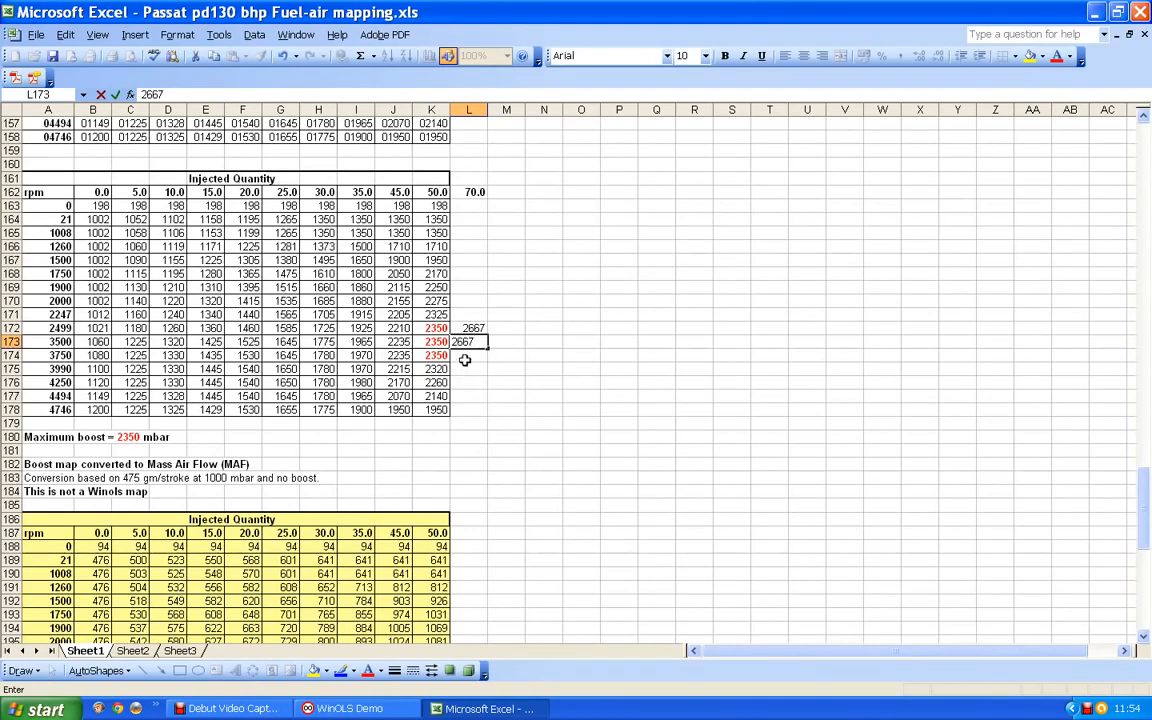
{"action": "key", "text": "Return"}
{"action": "type", "text": "2"}
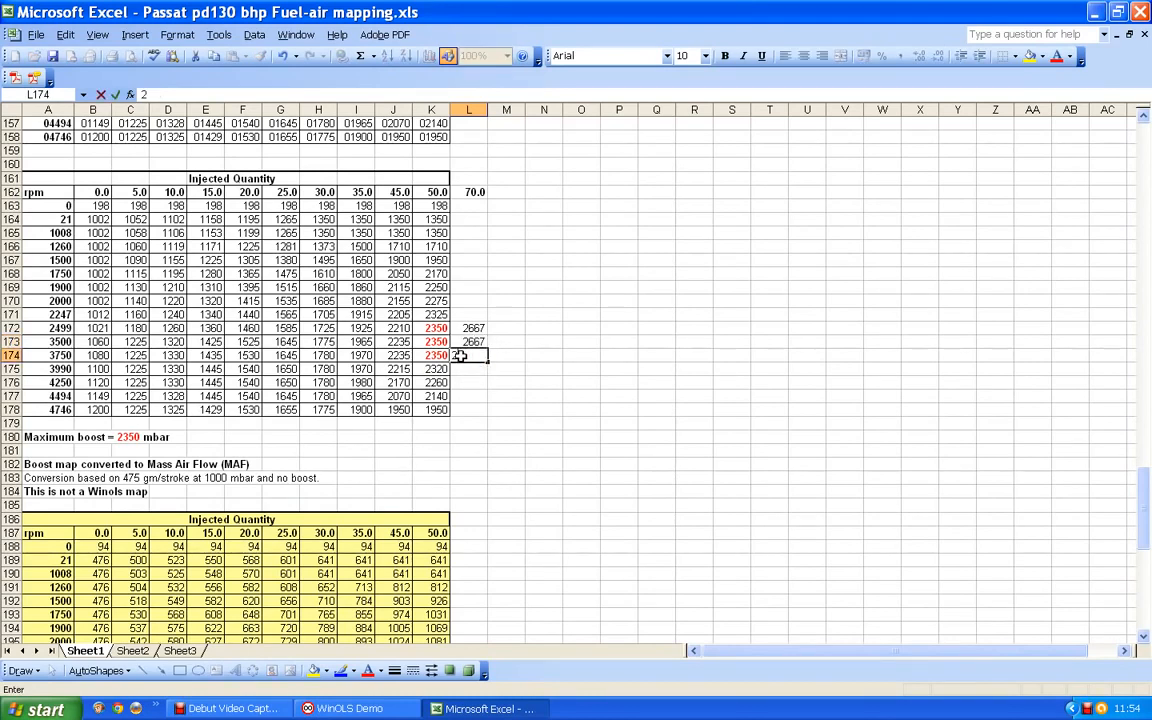
{"action": "type", "text": "667"}
{"action": "key", "text": "Return"}
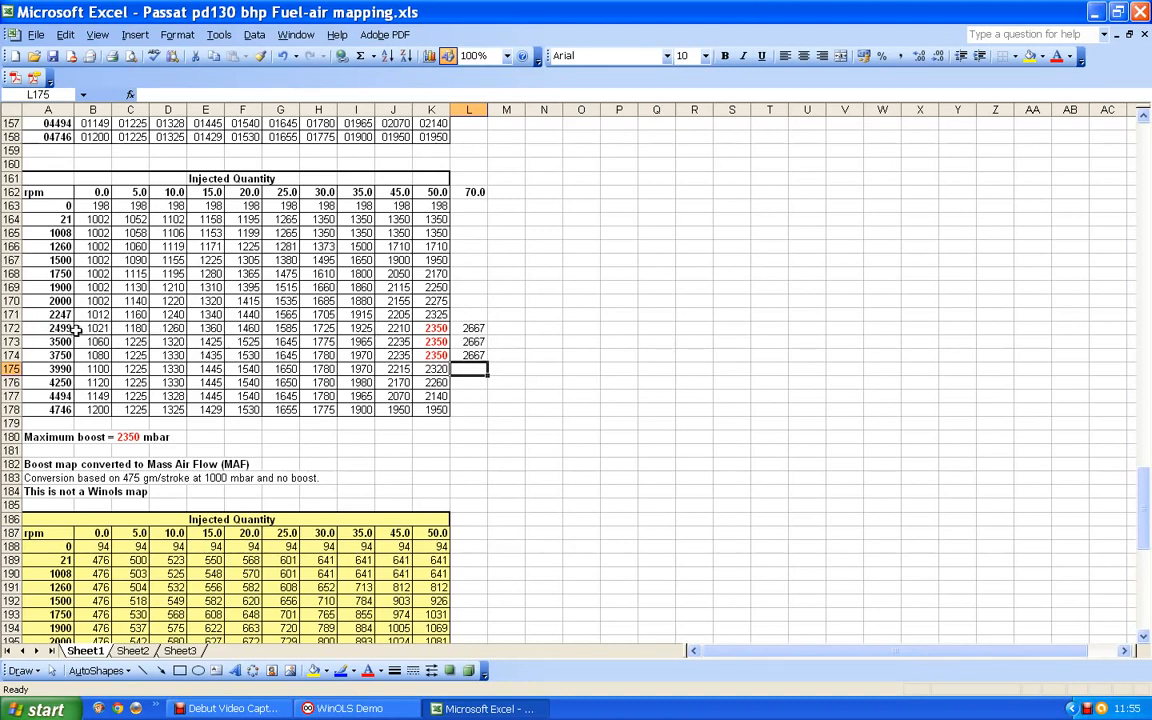
- Start an XY scatter chart with smoothed lines and markers from the 2499 rpm boost values in B172:J172
{"action": "left_click_drag", "start_coordinate": [89, 330], "coordinate": [391, 330]}
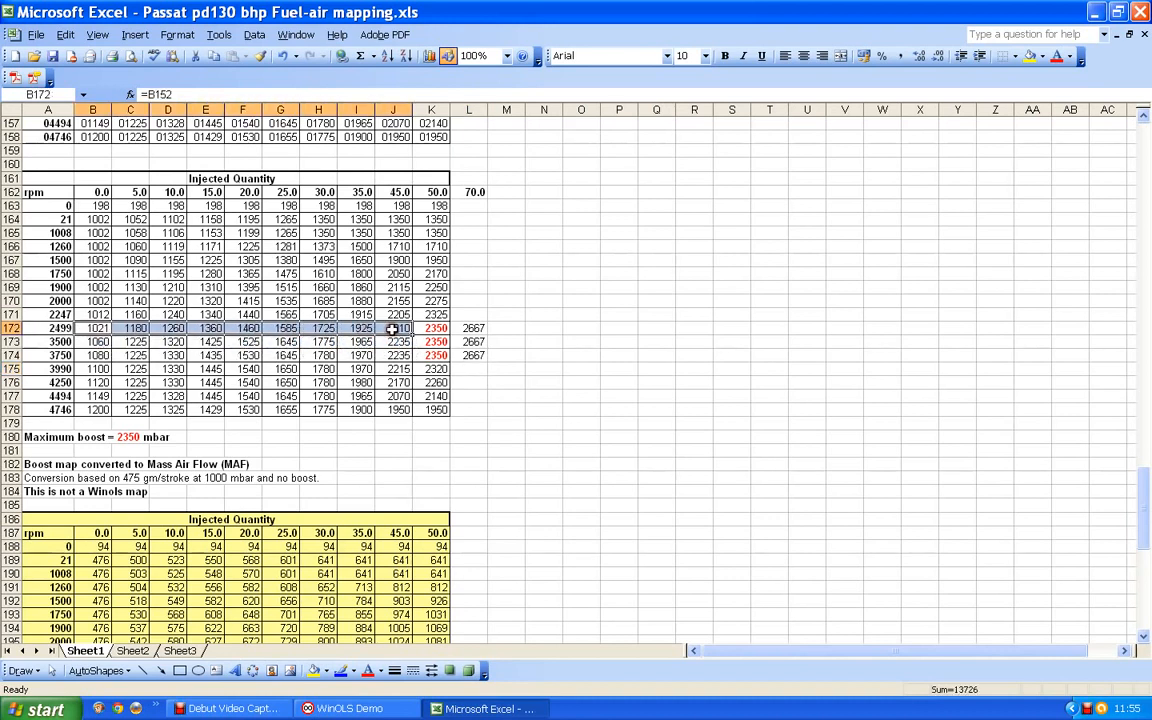
{"action": "left_click", "coordinate": [428, 57]}
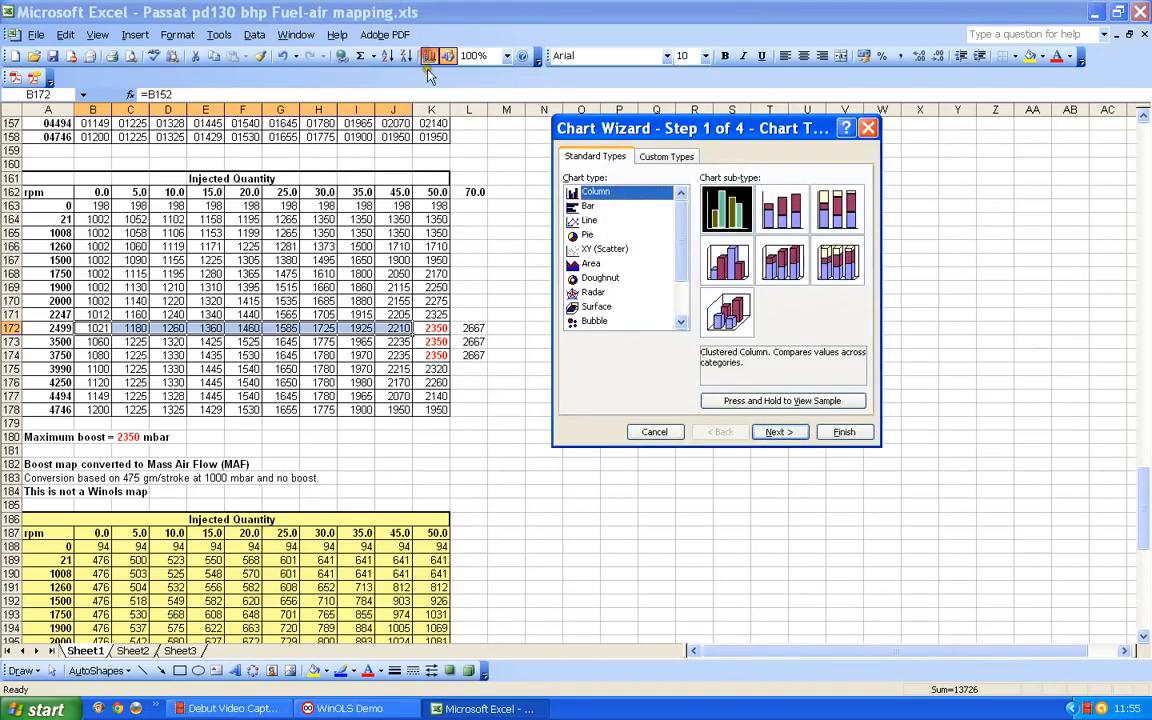
{"action": "left_click", "coordinate": [575, 249]}
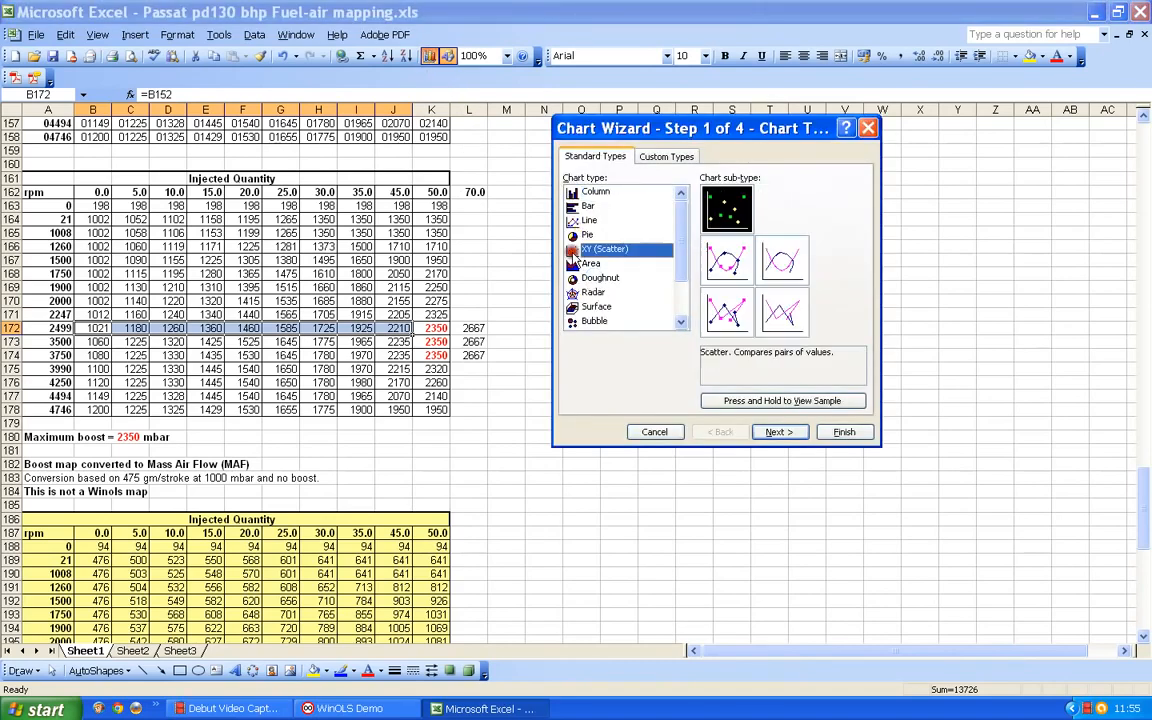
{"action": "left_click", "coordinate": [740, 264]}
{"action": "left_click", "coordinate": [779, 432]}
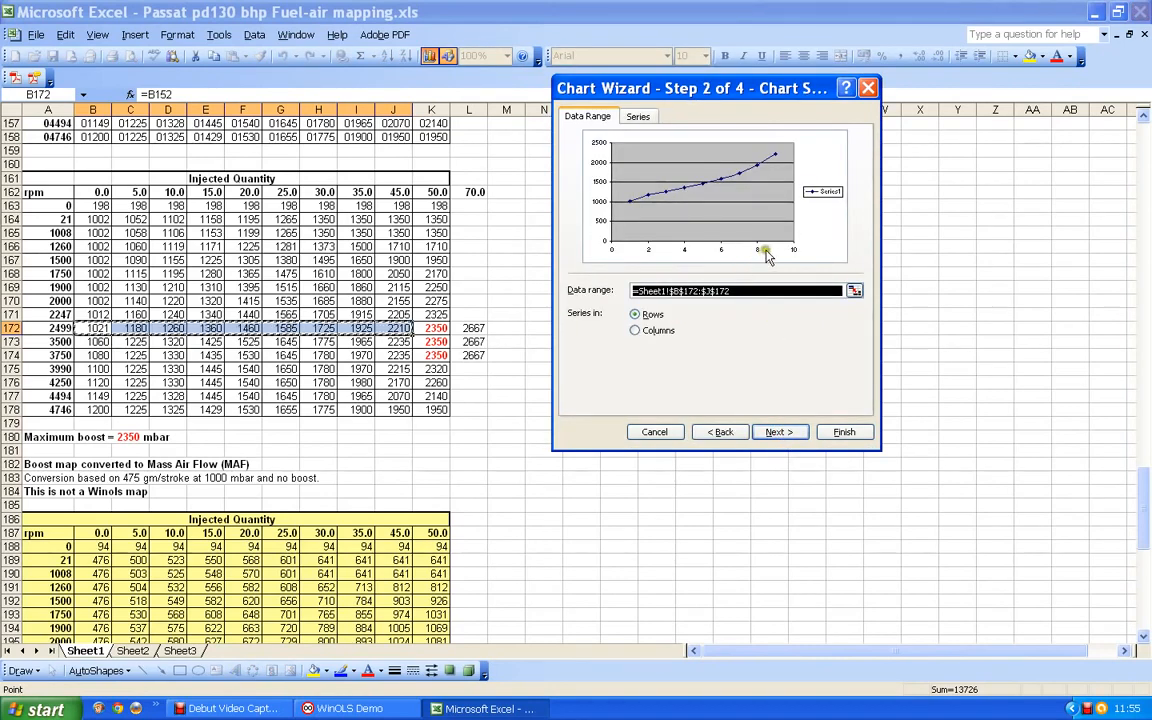
- Name the chart series "2499 rpm" and use the injected quantities in B162:K162 as its X values
{"action": "left_click", "coordinate": [641, 118]}
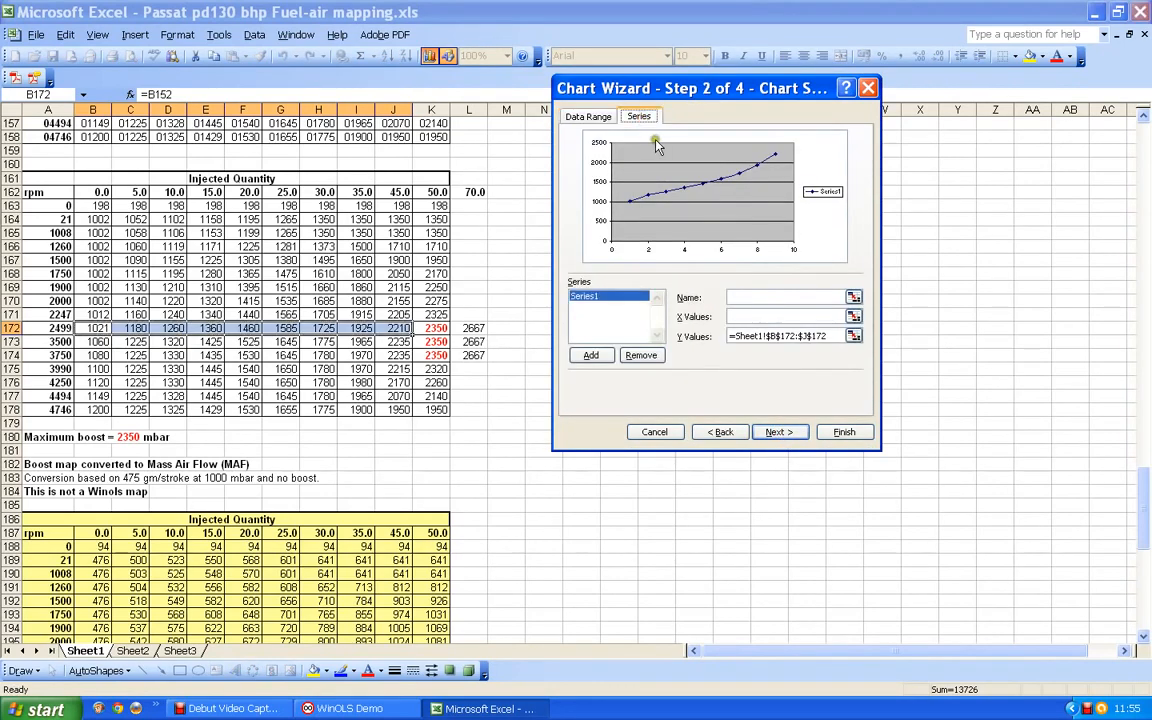
{"action": "left_click", "coordinate": [750, 298]}
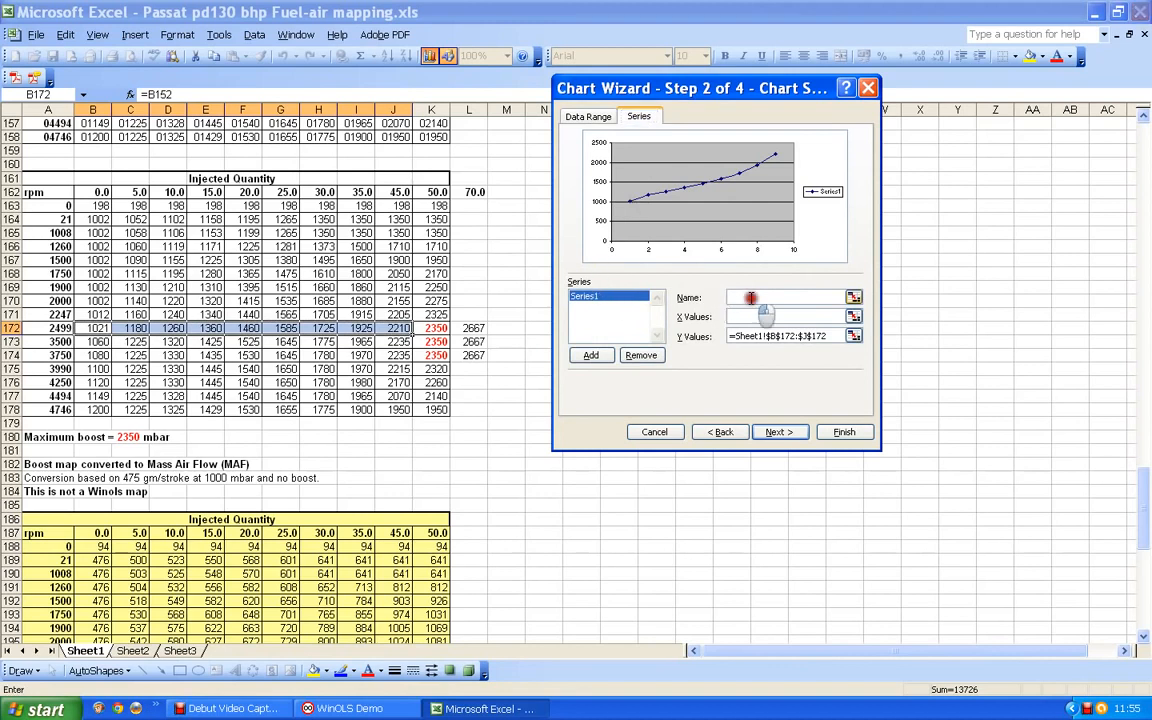
{"action": "type", "text": "2499 rpm"}
{"action": "left_click", "coordinate": [742, 316]}
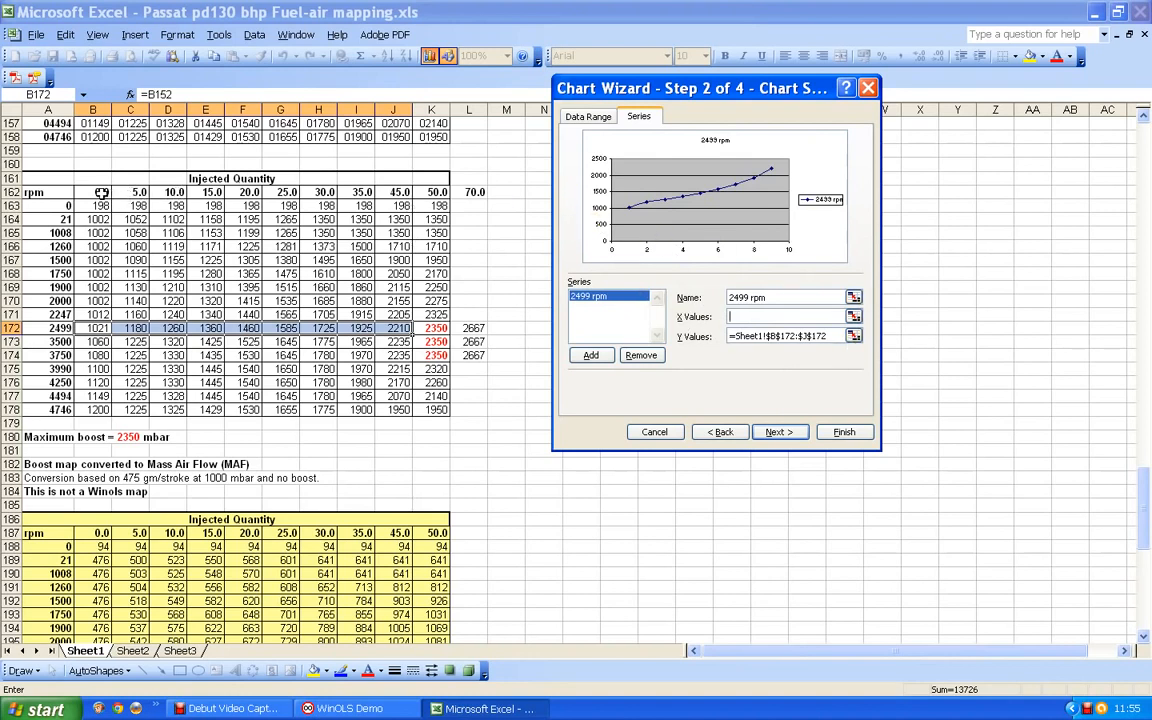
{"action": "left_click_drag", "start_coordinate": [101, 192], "coordinate": [433, 192]}
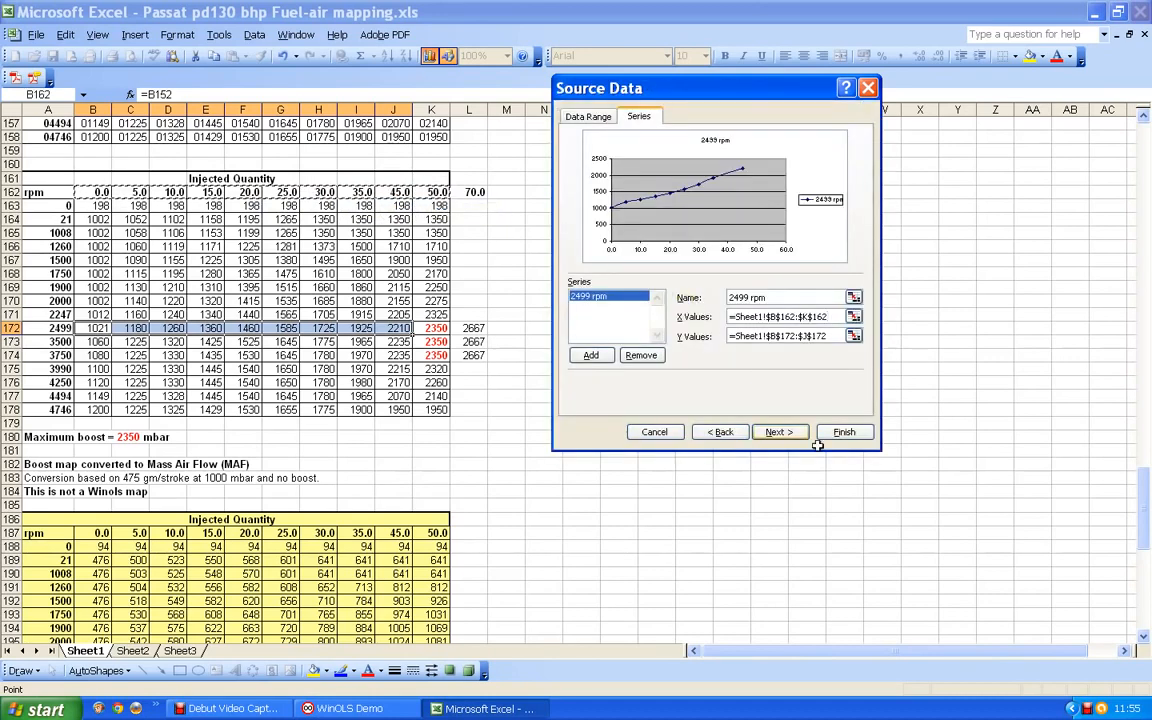
- Add major and minor X-axis gridlines and minor Y-axis gridlines, and create the chart
{"action": "left_click", "coordinate": [782, 437]}
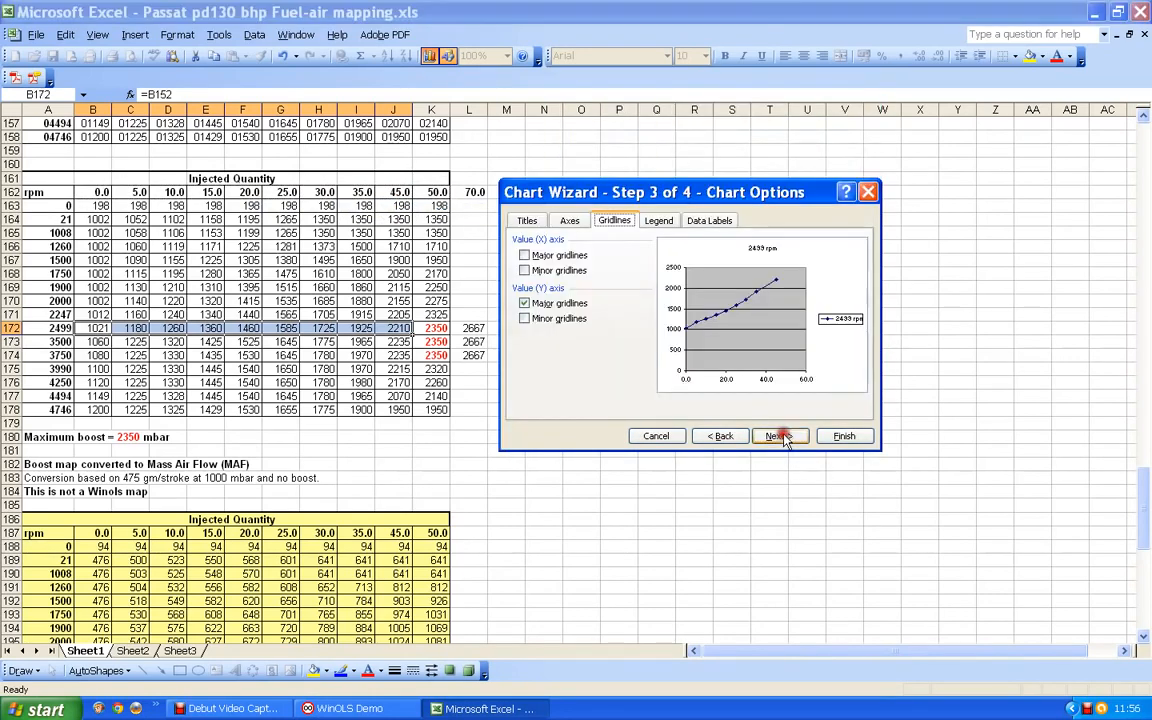
{"action": "left_click", "coordinate": [657, 221]}
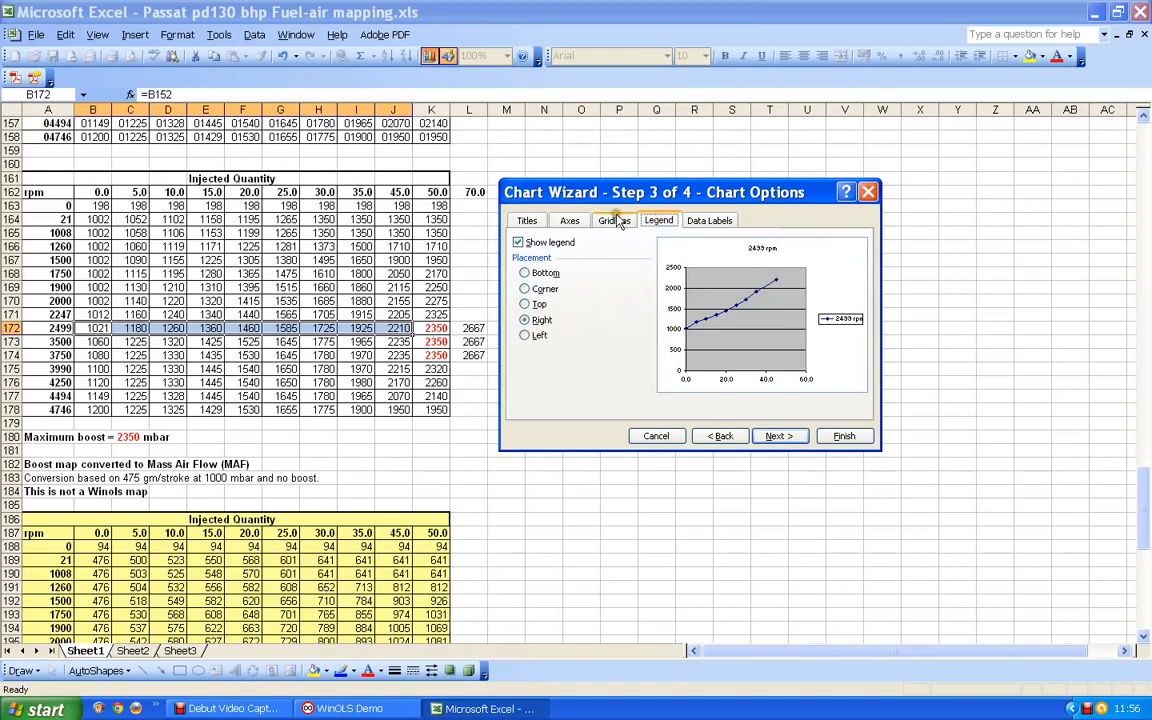
{"action": "left_click", "coordinate": [615, 222]}
{"action": "left_click", "coordinate": [545, 258]}
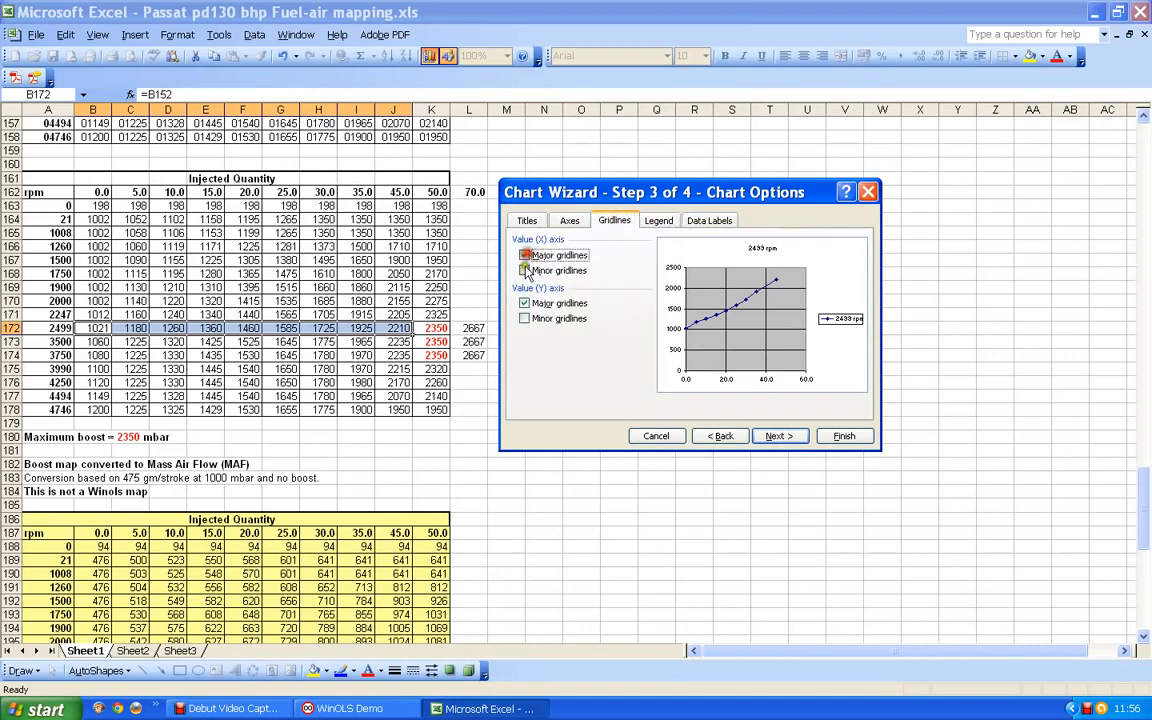
{"action": "left_click", "coordinate": [530, 271]}
{"action": "left_click", "coordinate": [527, 319]}
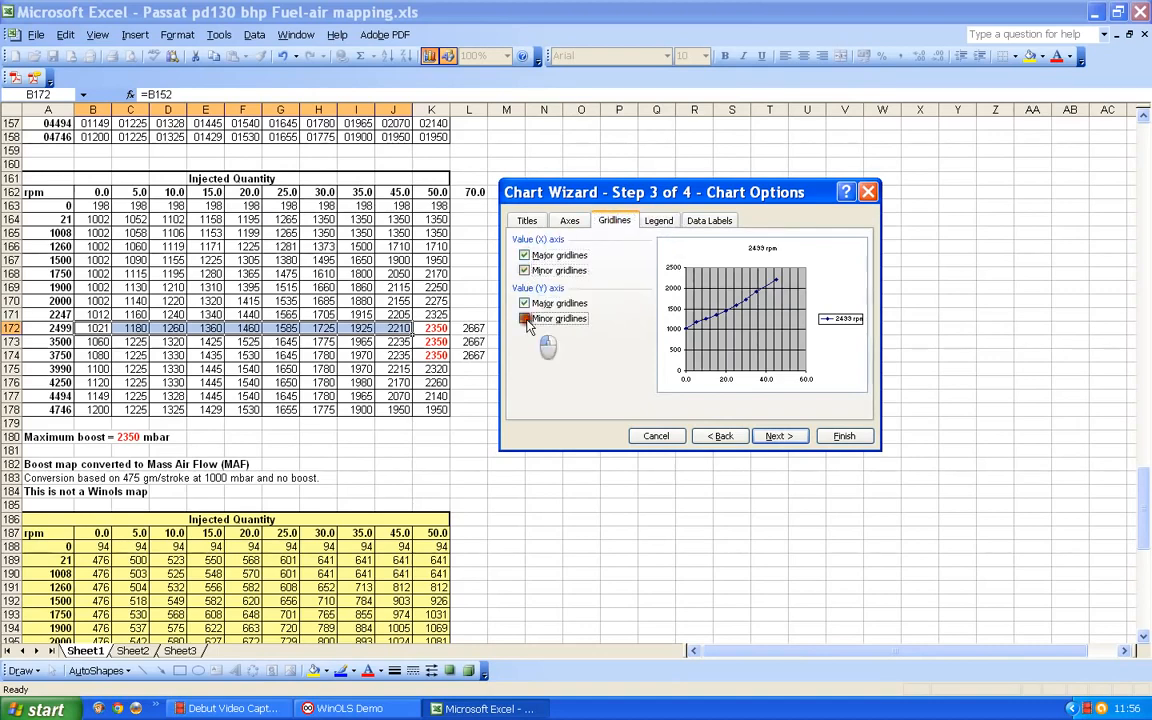
{"action": "left_click", "coordinate": [843, 437]}
- Place the 2499 rpm chart beside the boost map and enlarge it
{"action": "left_click_drag", "start_coordinate": [685, 262], "coordinate": [906, 195]}
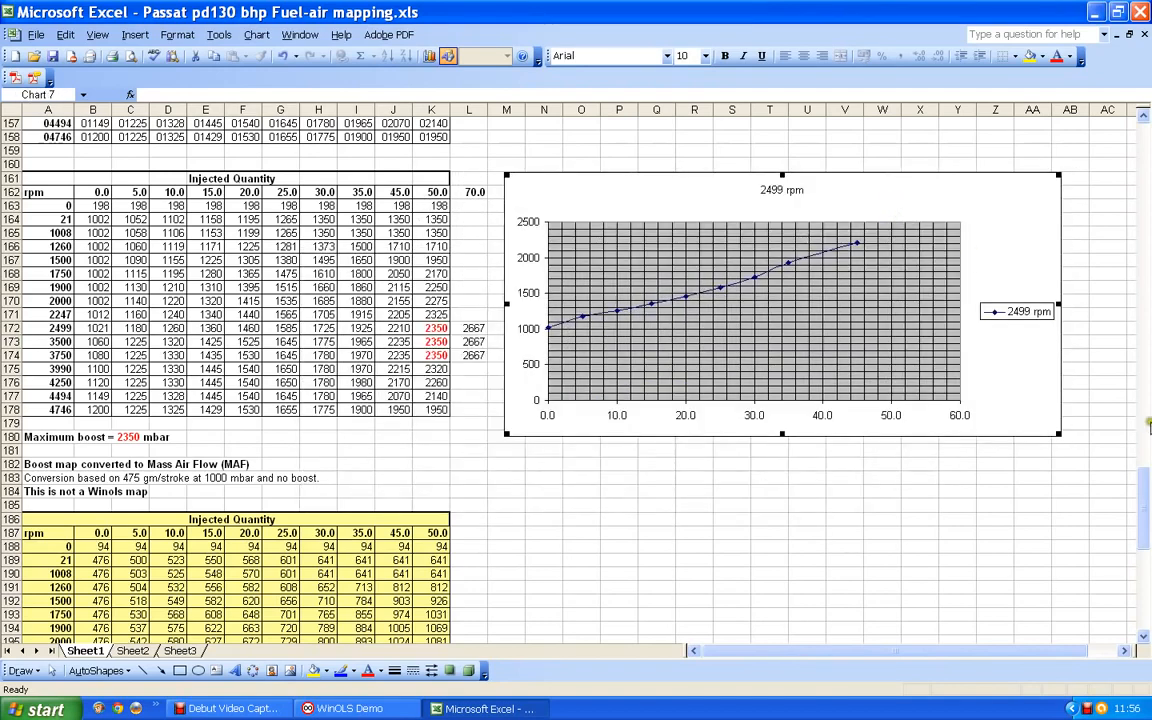
{"action": "left_click_drag", "start_coordinate": [1059, 434], "coordinate": [1080, 464]}
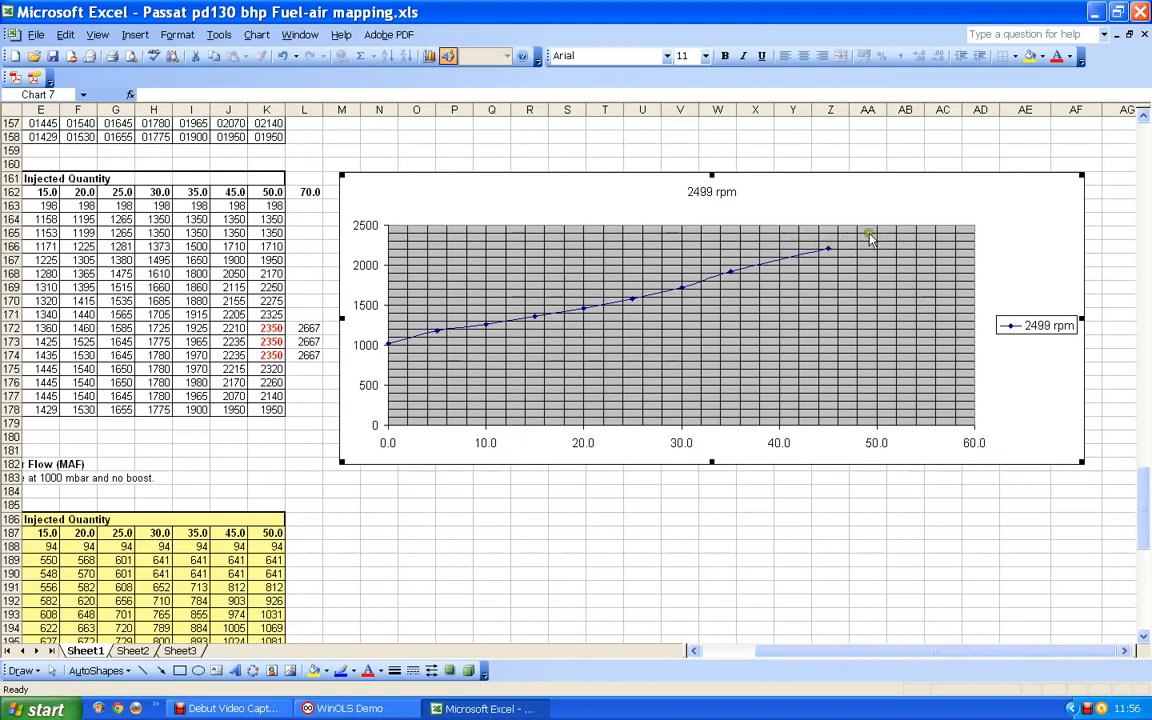
- Examine how the 2499 rpm boost curve would continue towards higher injected quantities
{"action": "left_click", "coordinate": [975, 216]}
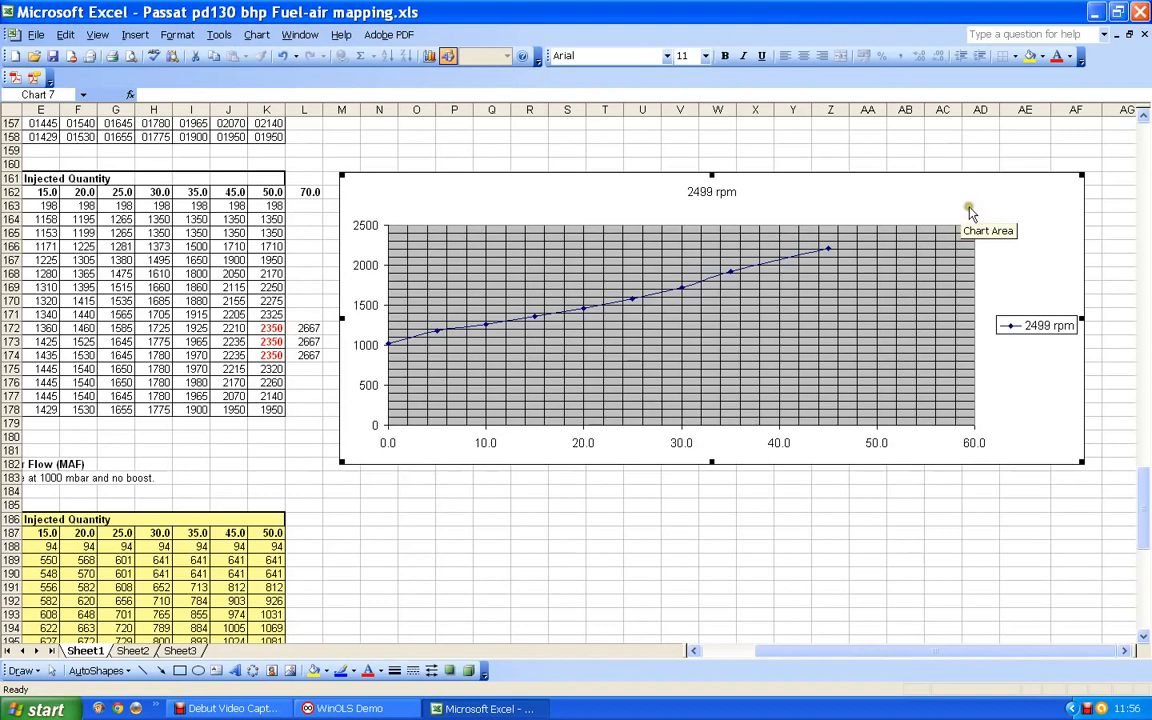
{"action": "left_click", "coordinate": [1079, 189]}
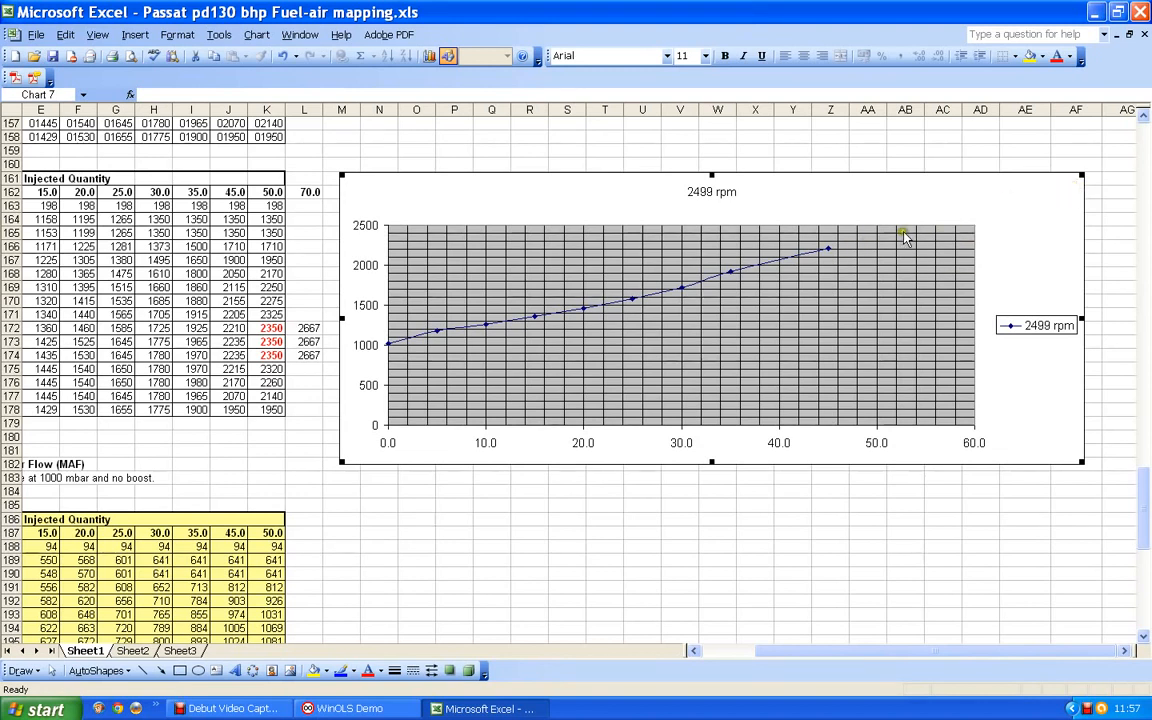
{"action": "left_click", "coordinate": [961, 219]}
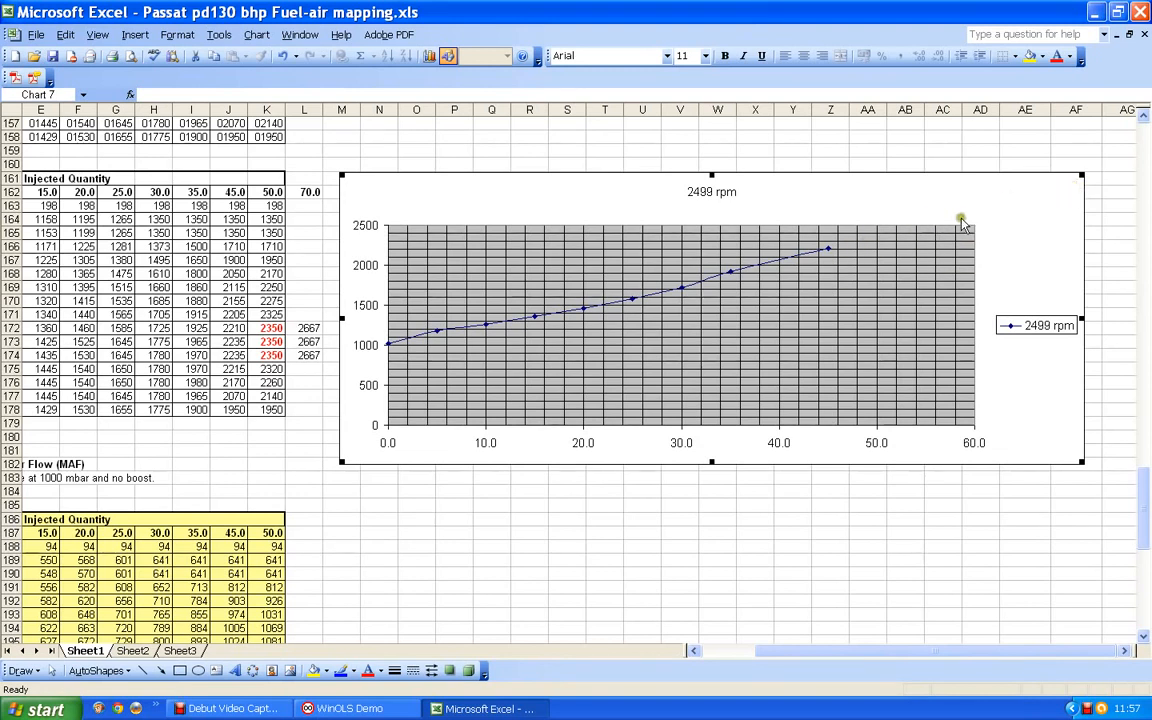
{"action": "left_click", "coordinate": [1064, 187]}
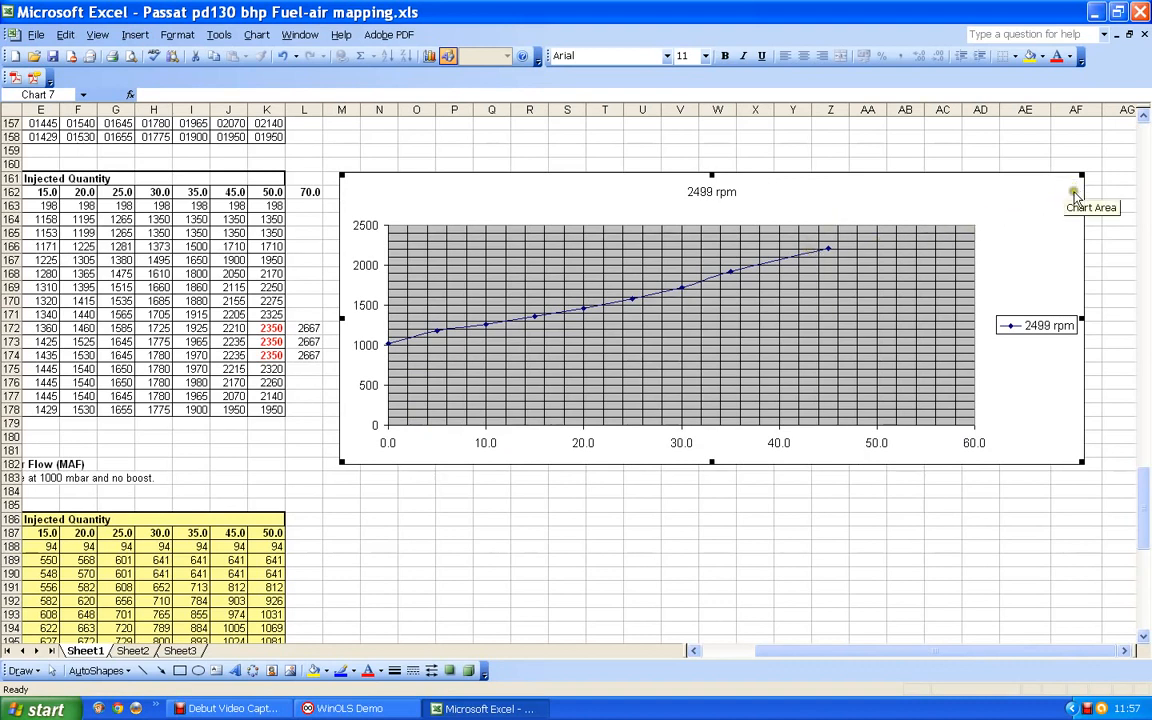
{"action": "left_click", "coordinate": [1033, 194]}
{"action": "left_click", "coordinate": [1004, 356]}
{"action": "left_click", "coordinate": [1008, 256]}
{"action": "left_click", "coordinate": [992, 218]}
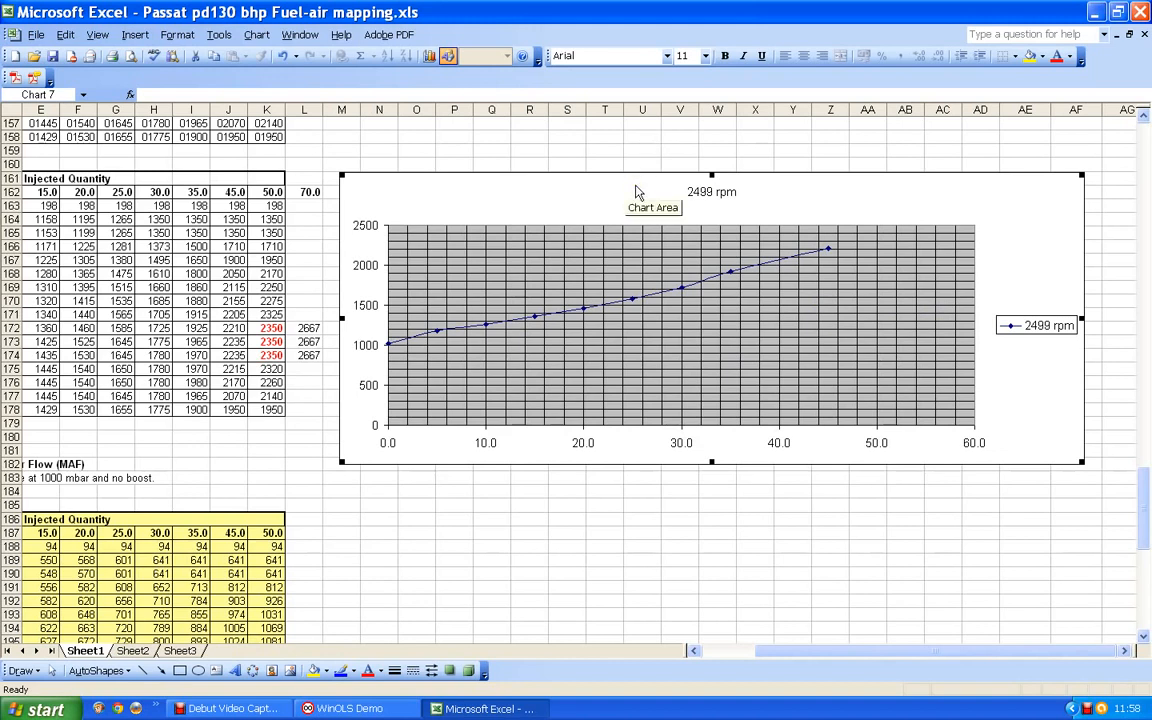
- Delete the 2499 rpm chart
{"action": "key", "text": "Delete"}
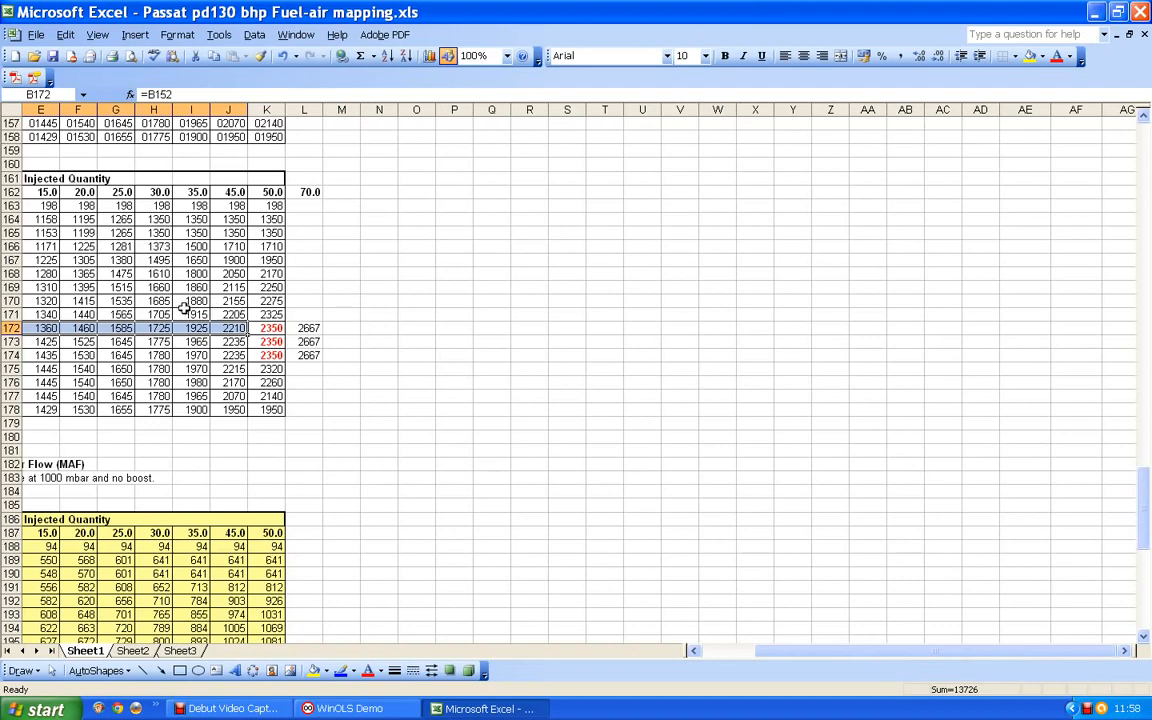
{"action": "key", "text": "Delete"}
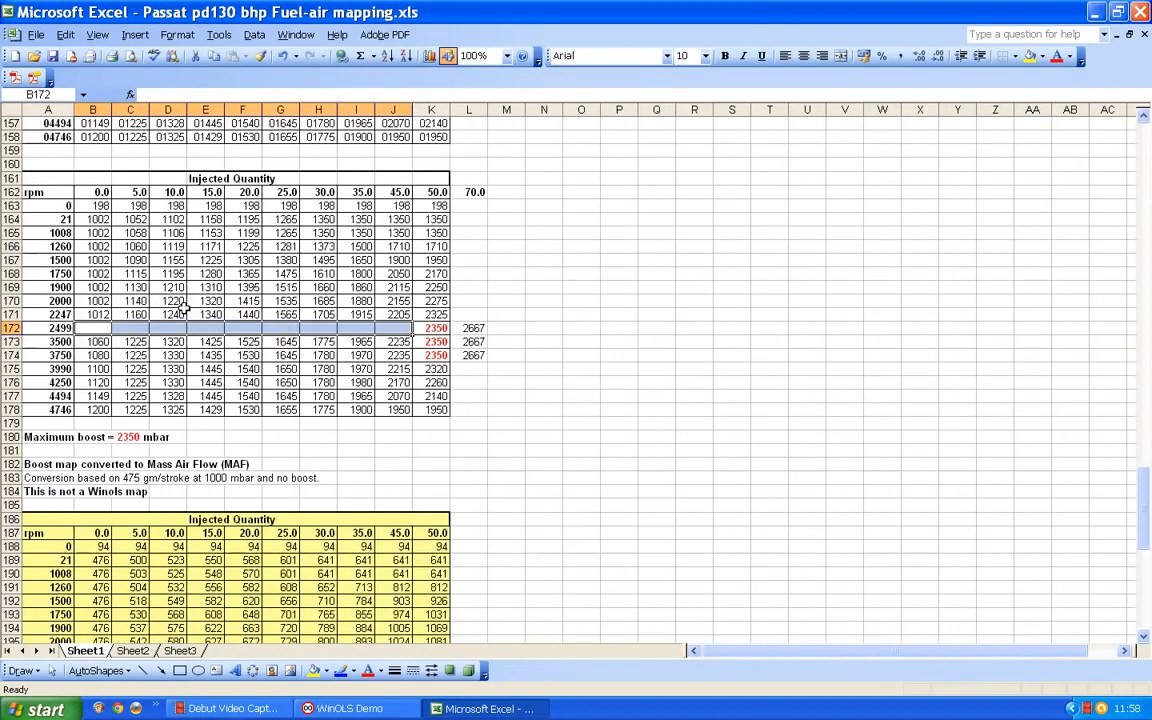
{"action": "left_click", "coordinate": [397, 302]}
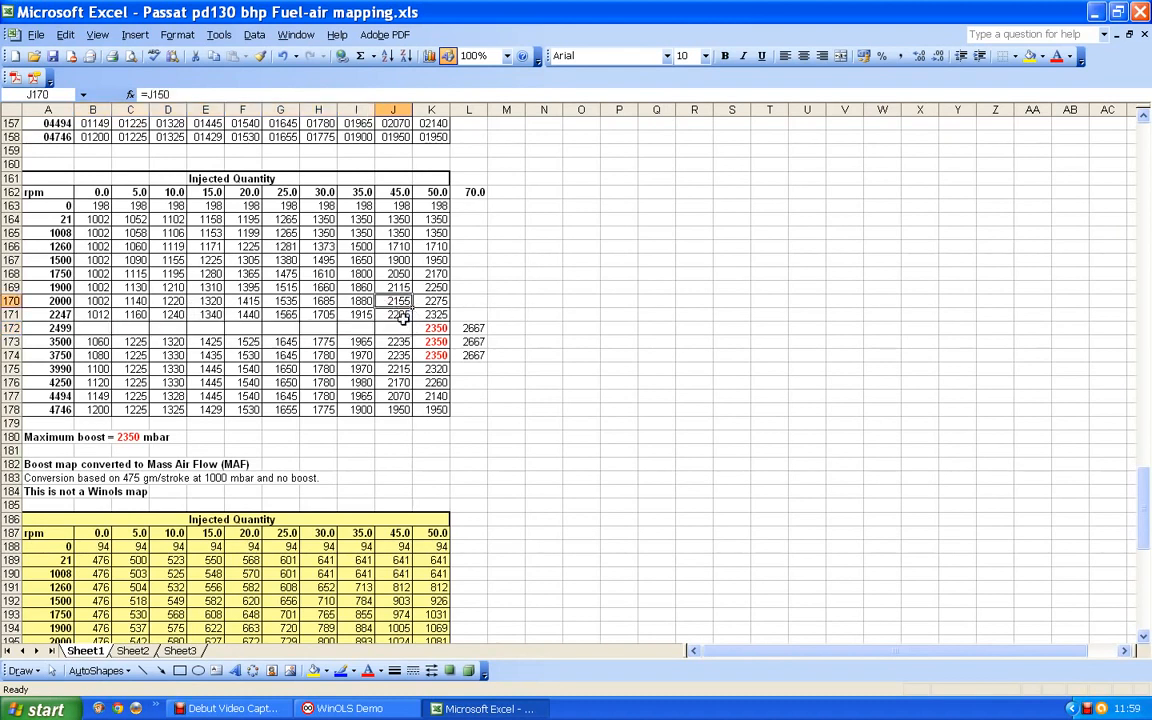
{"action": "left_click", "coordinate": [283, 56]}
{"action": "left_click", "coordinate": [548, 342]}
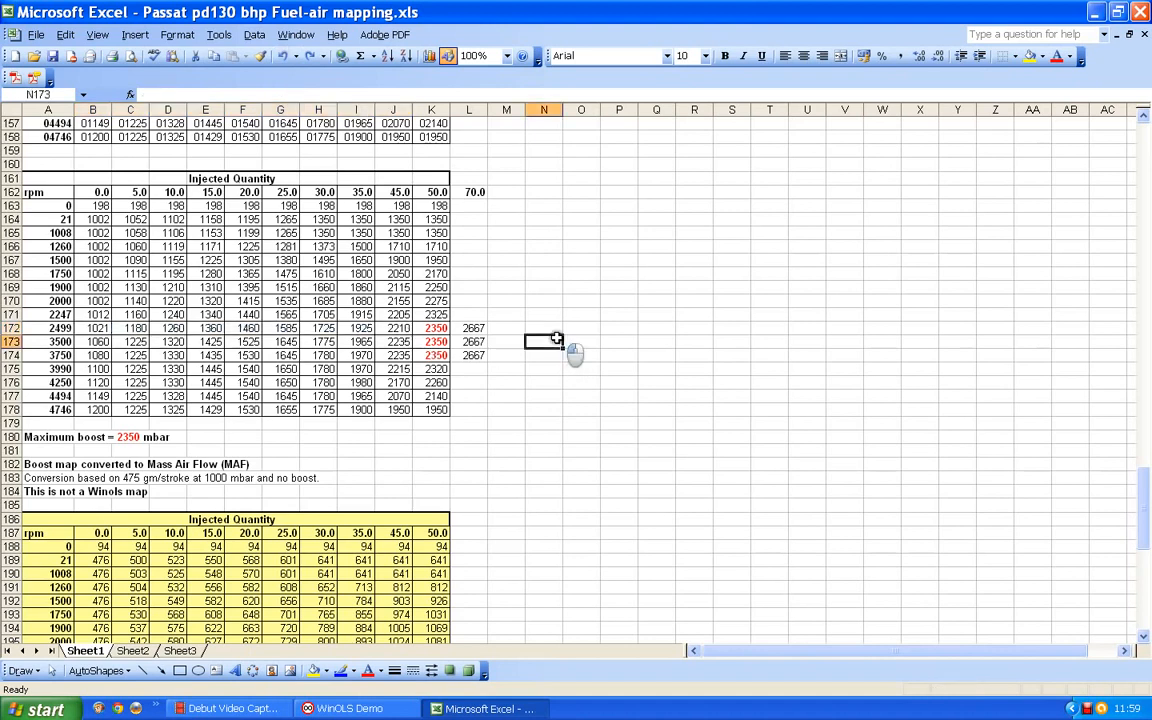